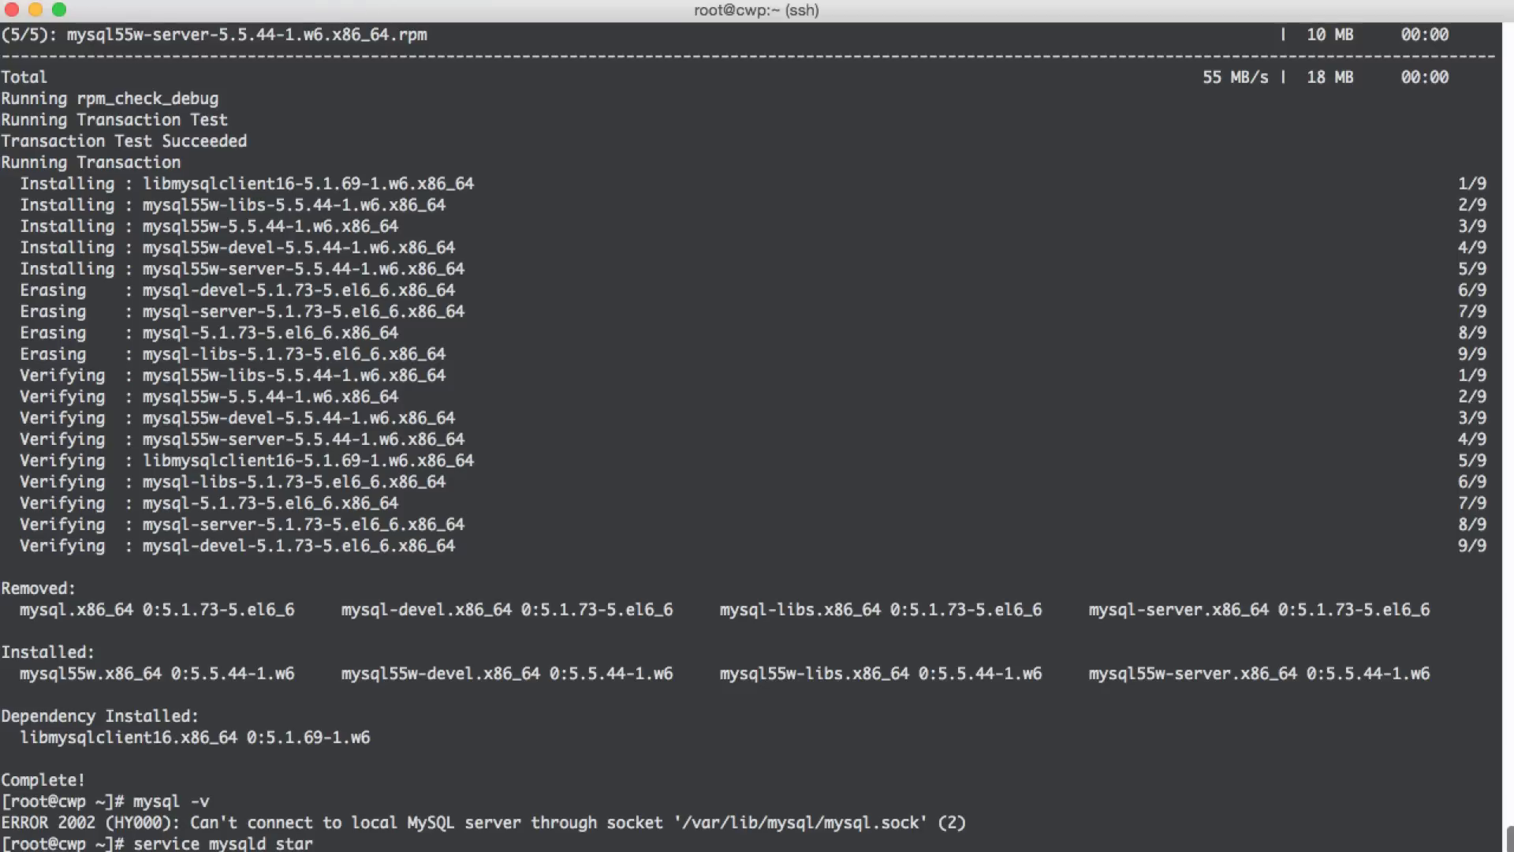
- Run service mysqld start to launch the upgraded MySQL 5.5.44 server
key("Return")
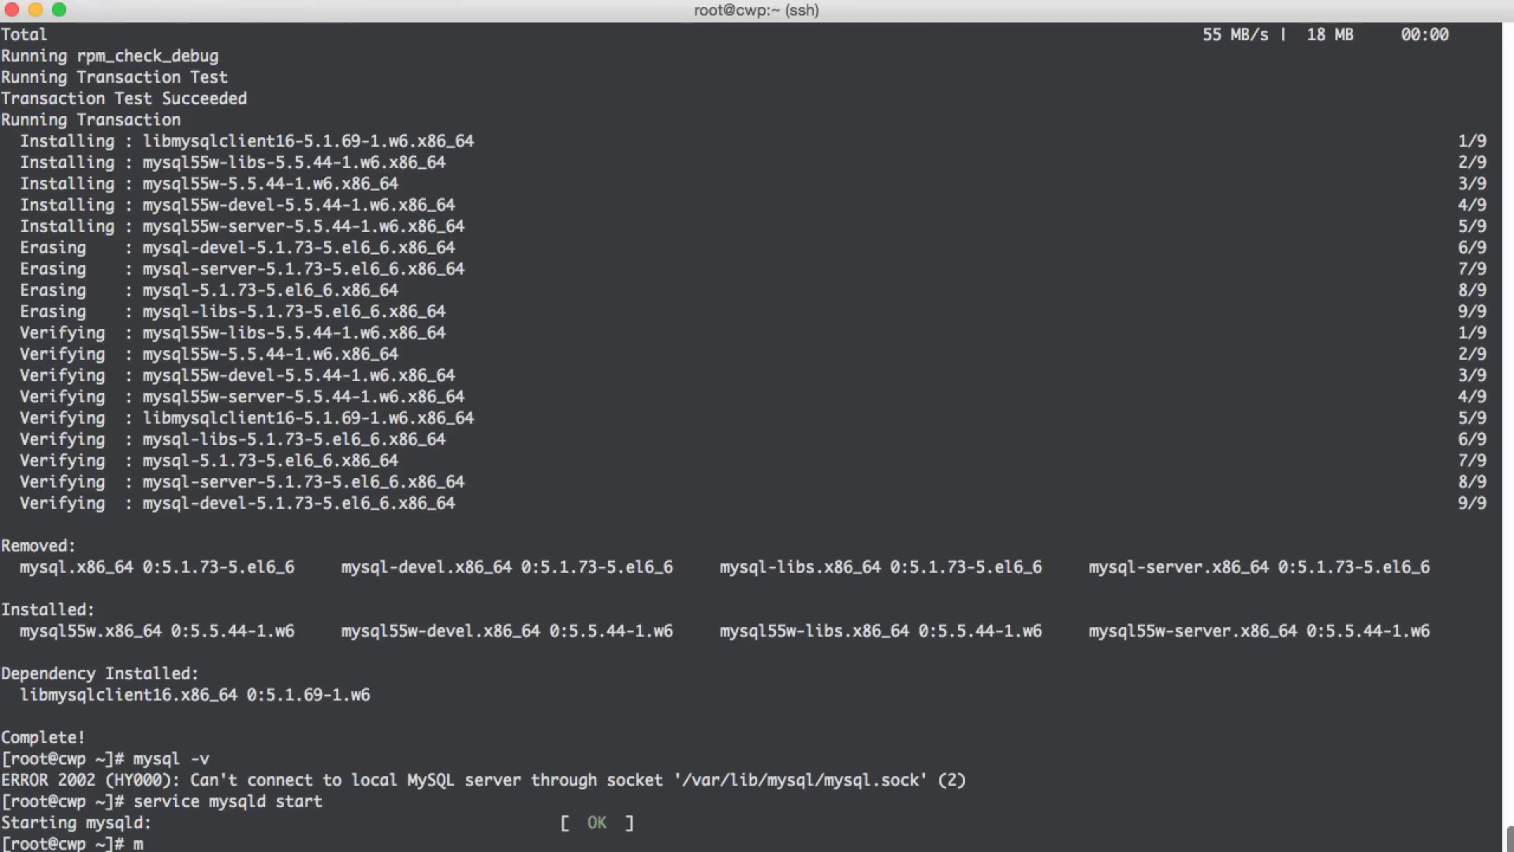
- Confirm with mysql -v that the server is 5.5.44, then bring up the DigitalOcean droplet page
type("mysql -v")
key("Return")
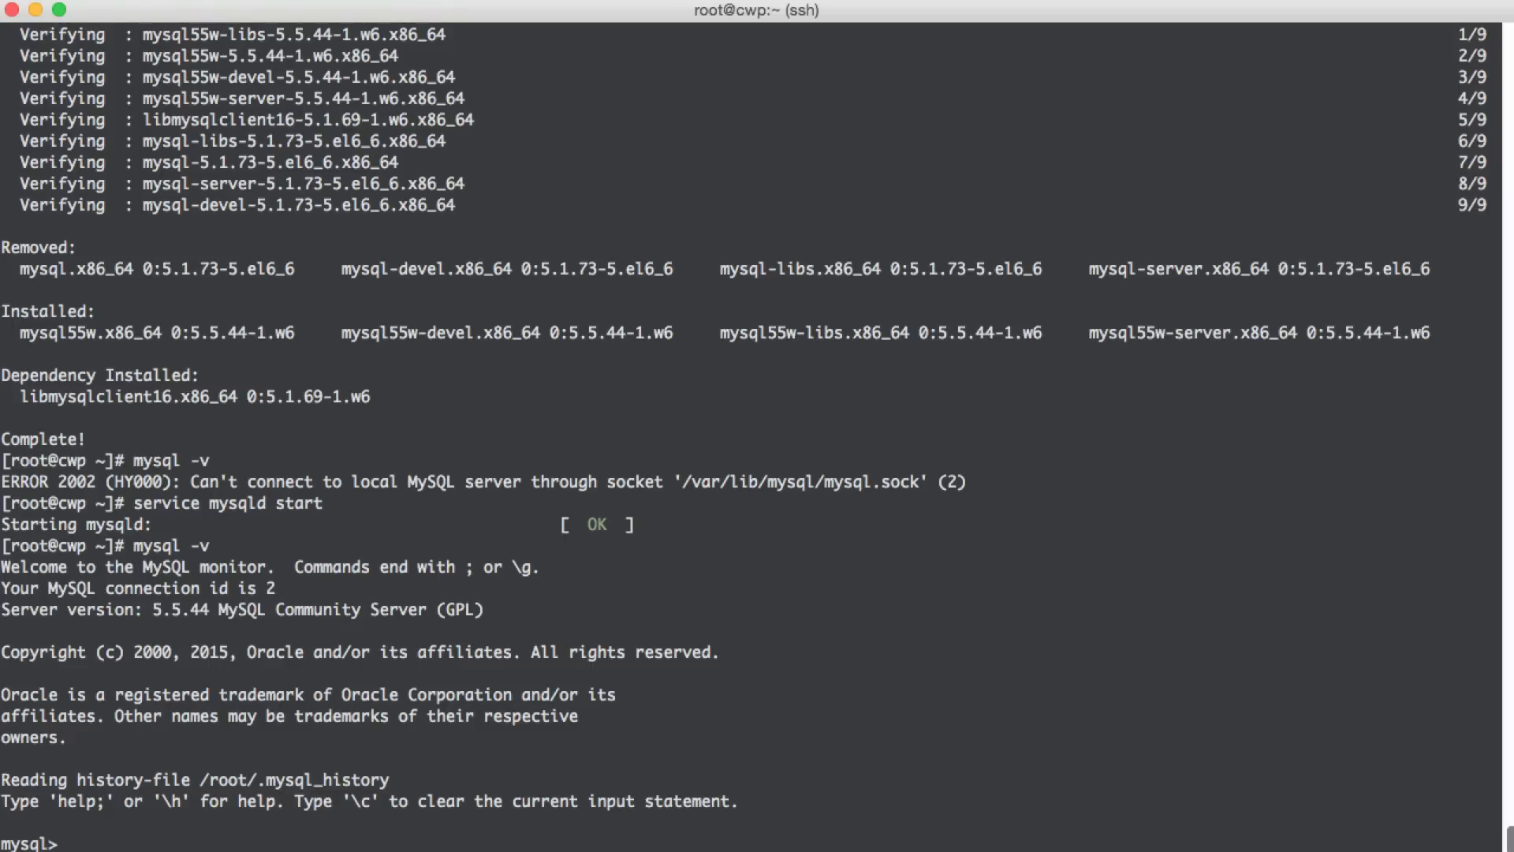
key("super+Tab")
left_click(421, 41)
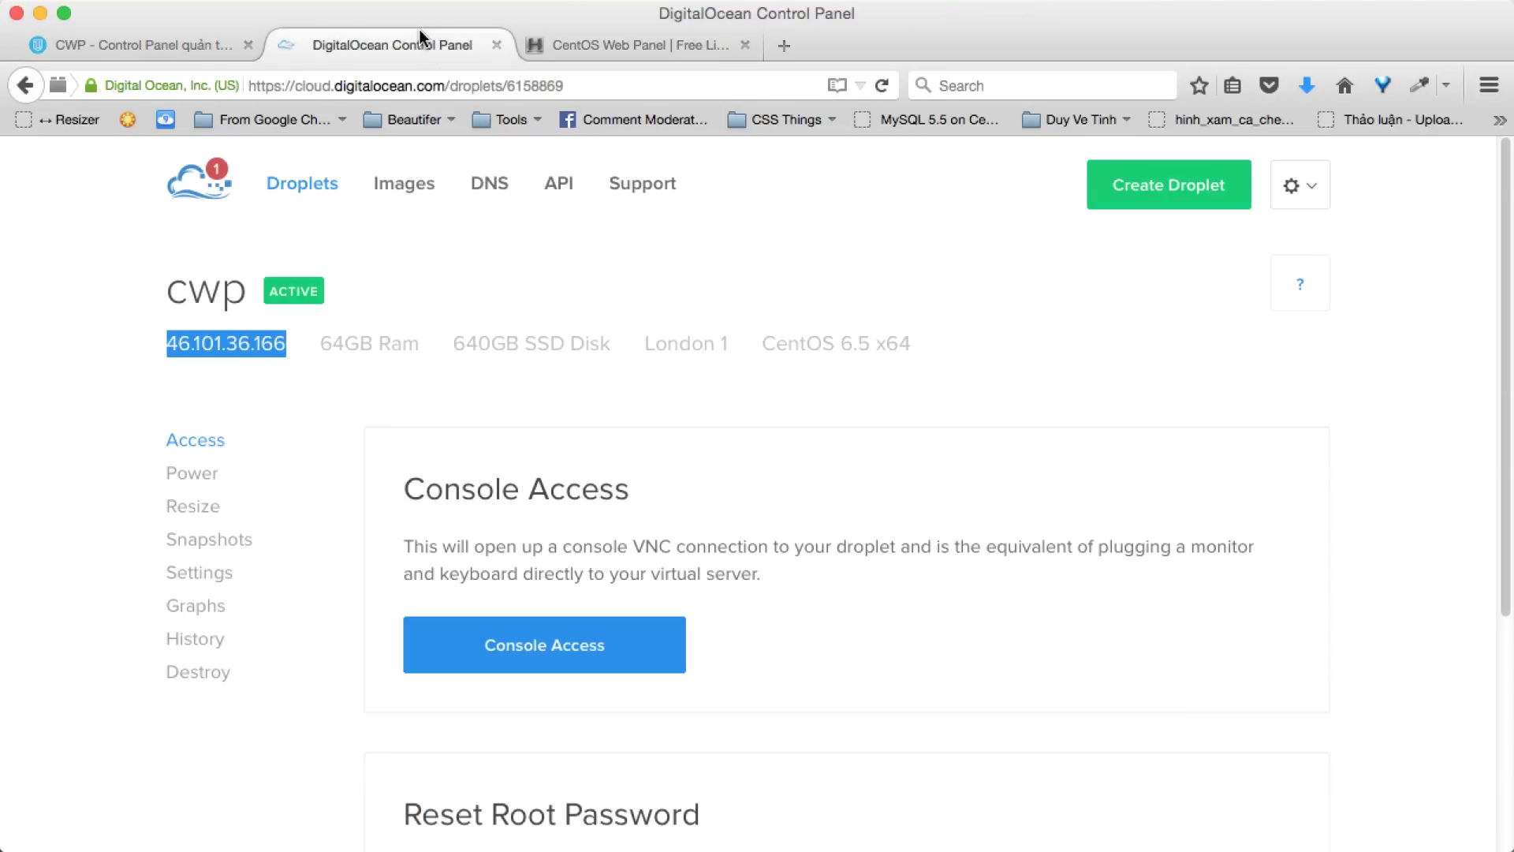
- Load the CentOS WebPanel admin login at 46.101.36.166:2030 in a new tab
left_click(785, 47)
type("46.101.36.166")
type(":30")
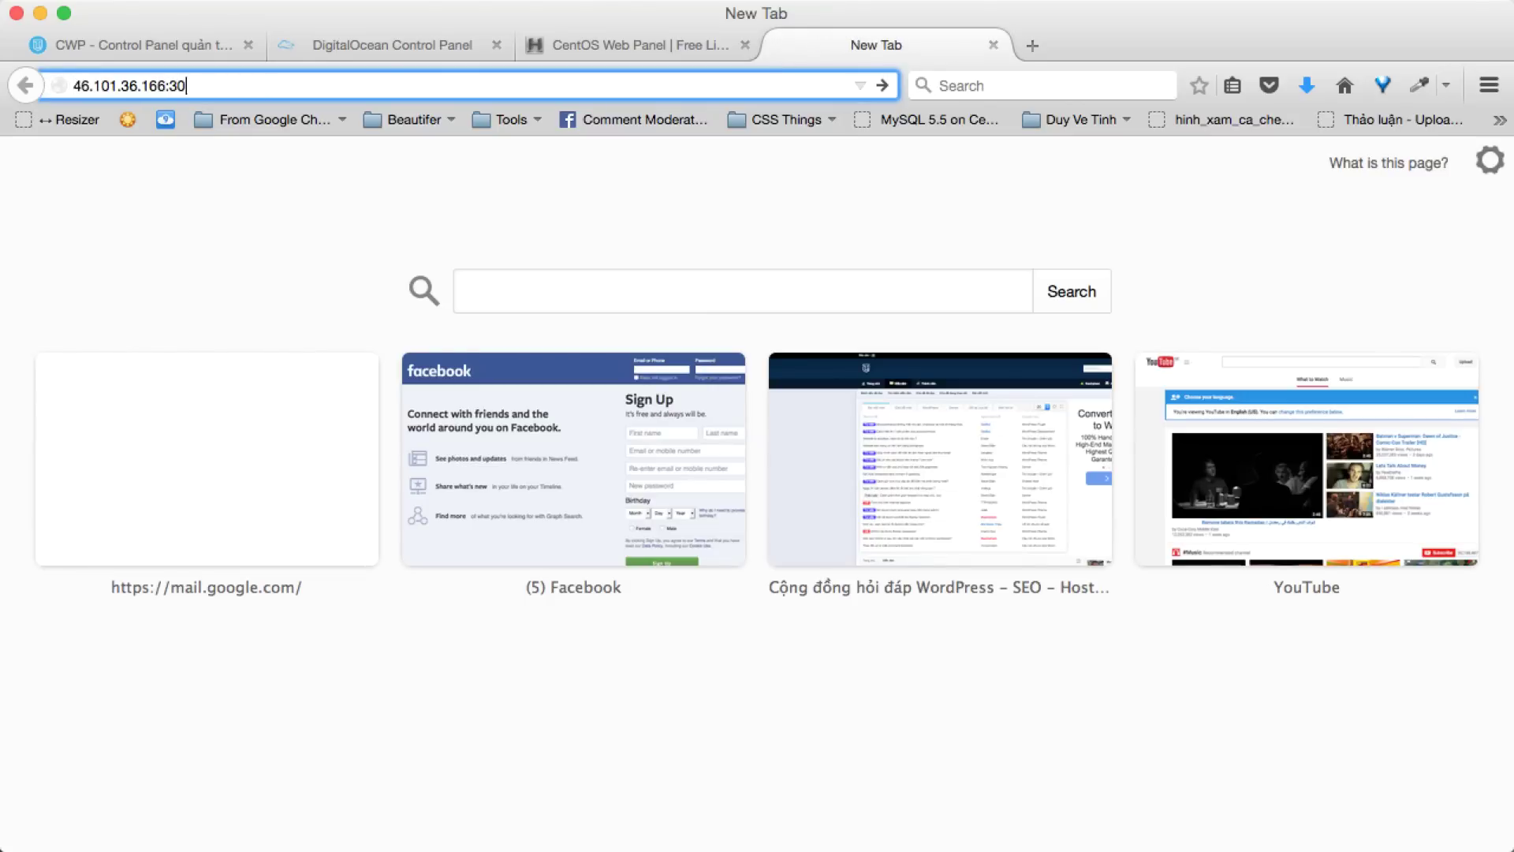
type("30")
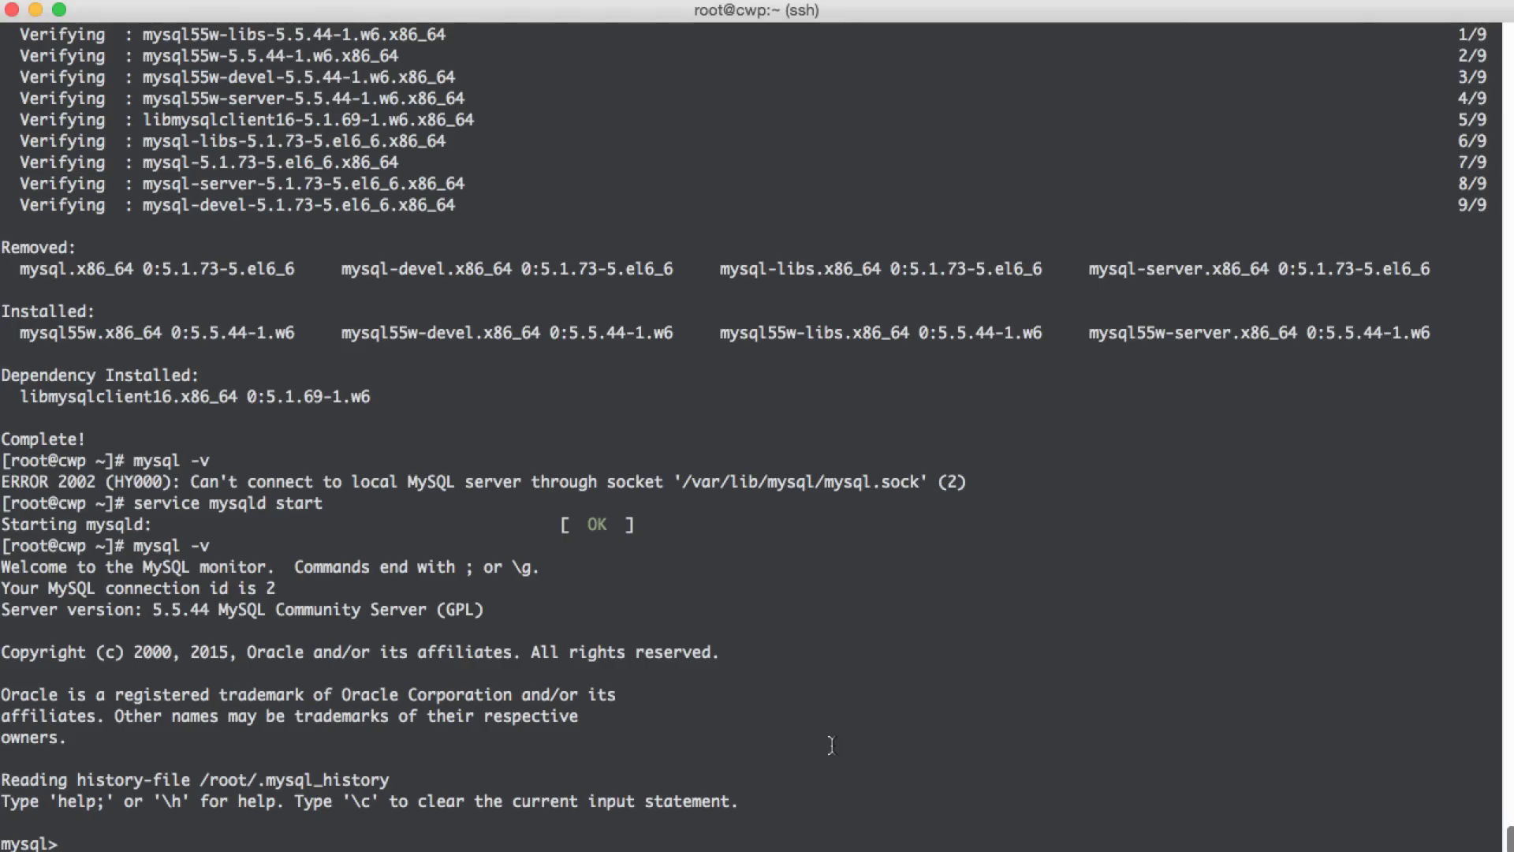
scroll(831, 745, "up", 20)
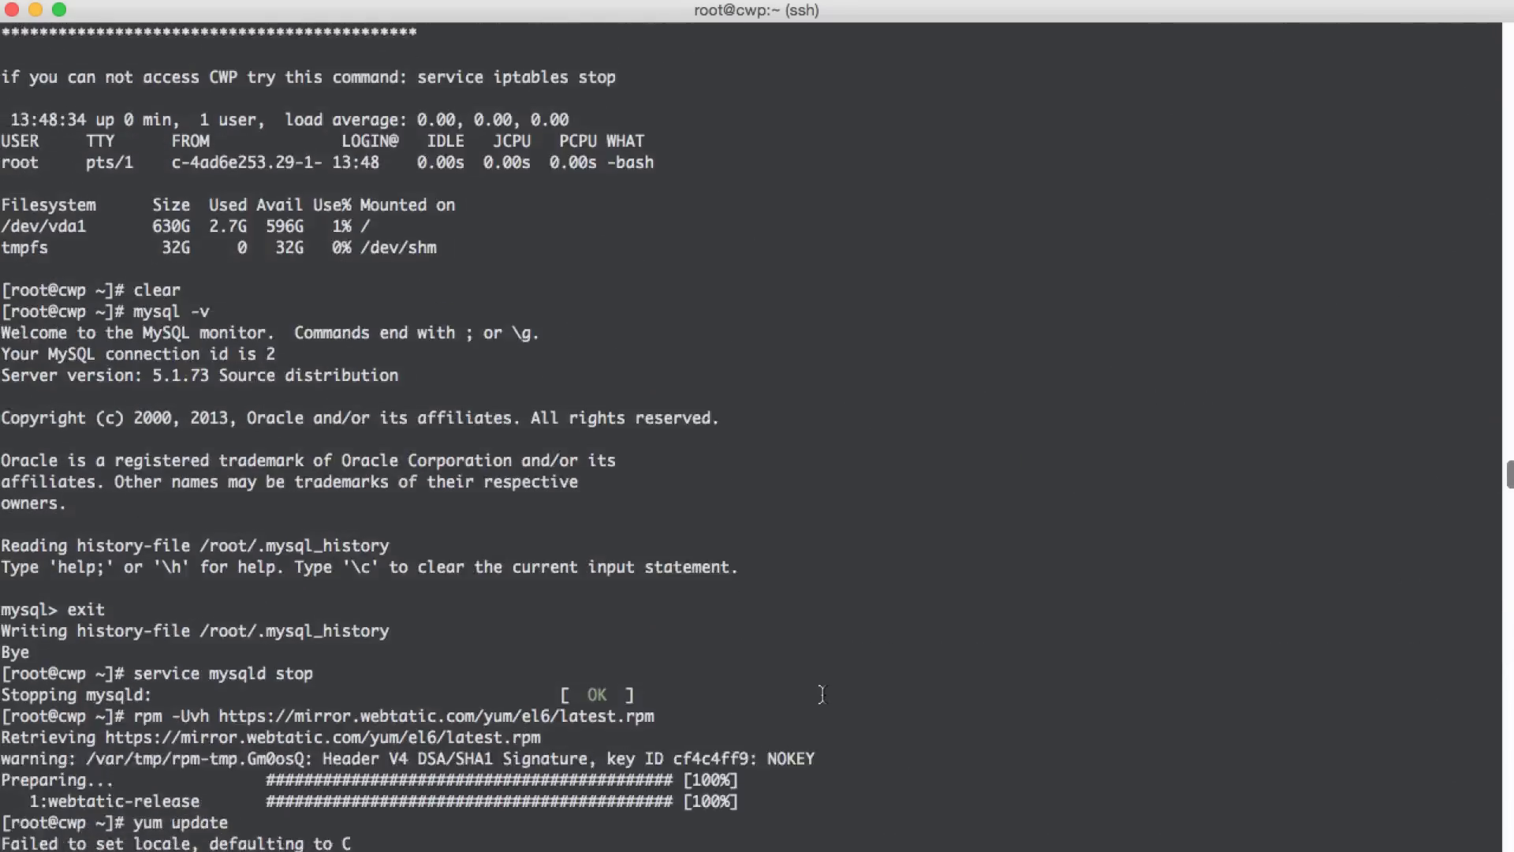
scroll(821, 694, "up", 20)
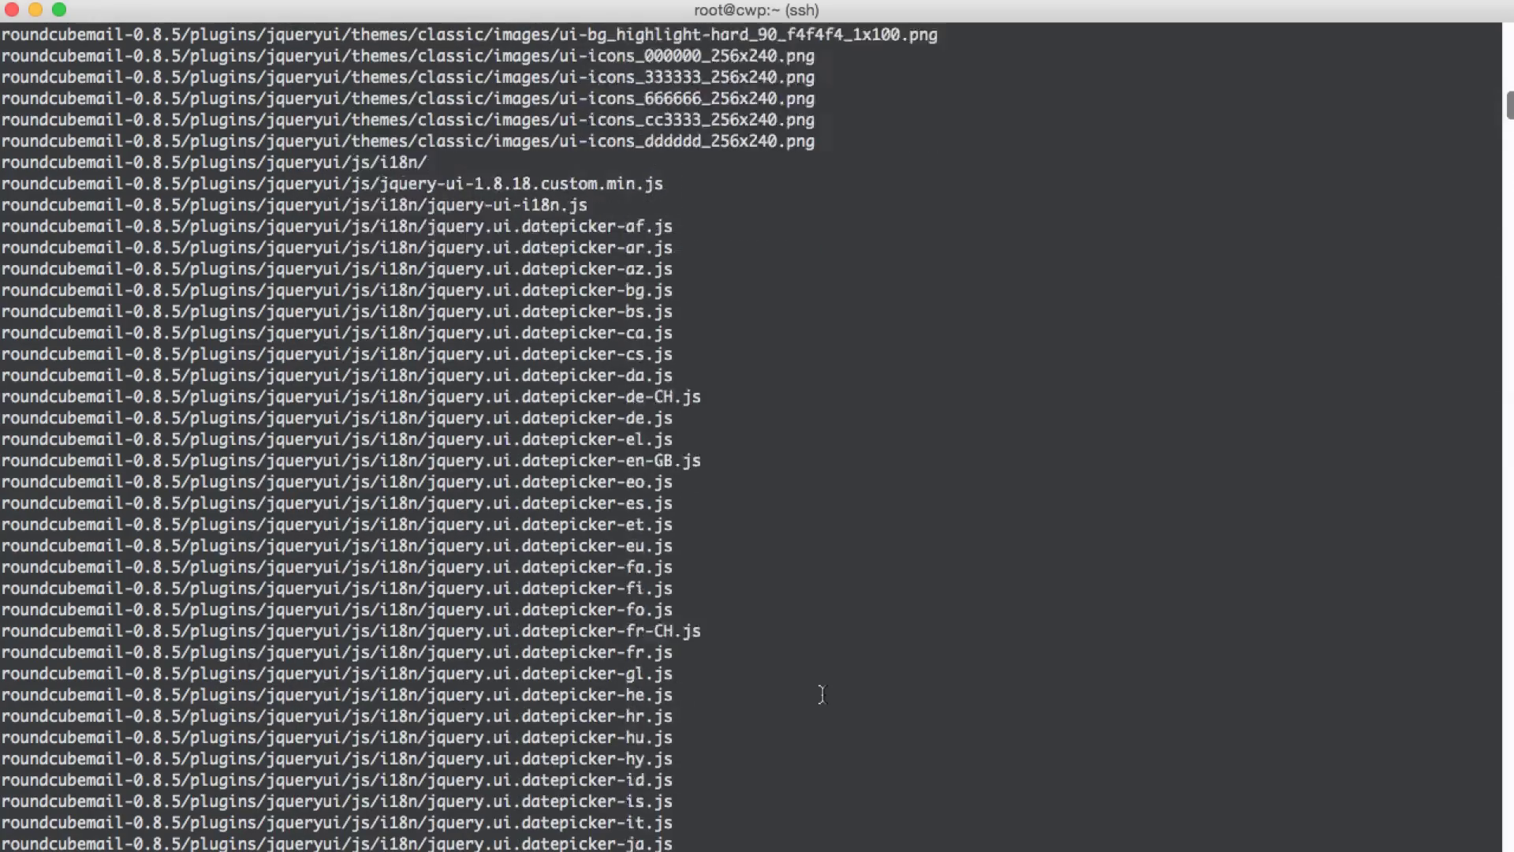
scroll(821, 694, "down", 20)
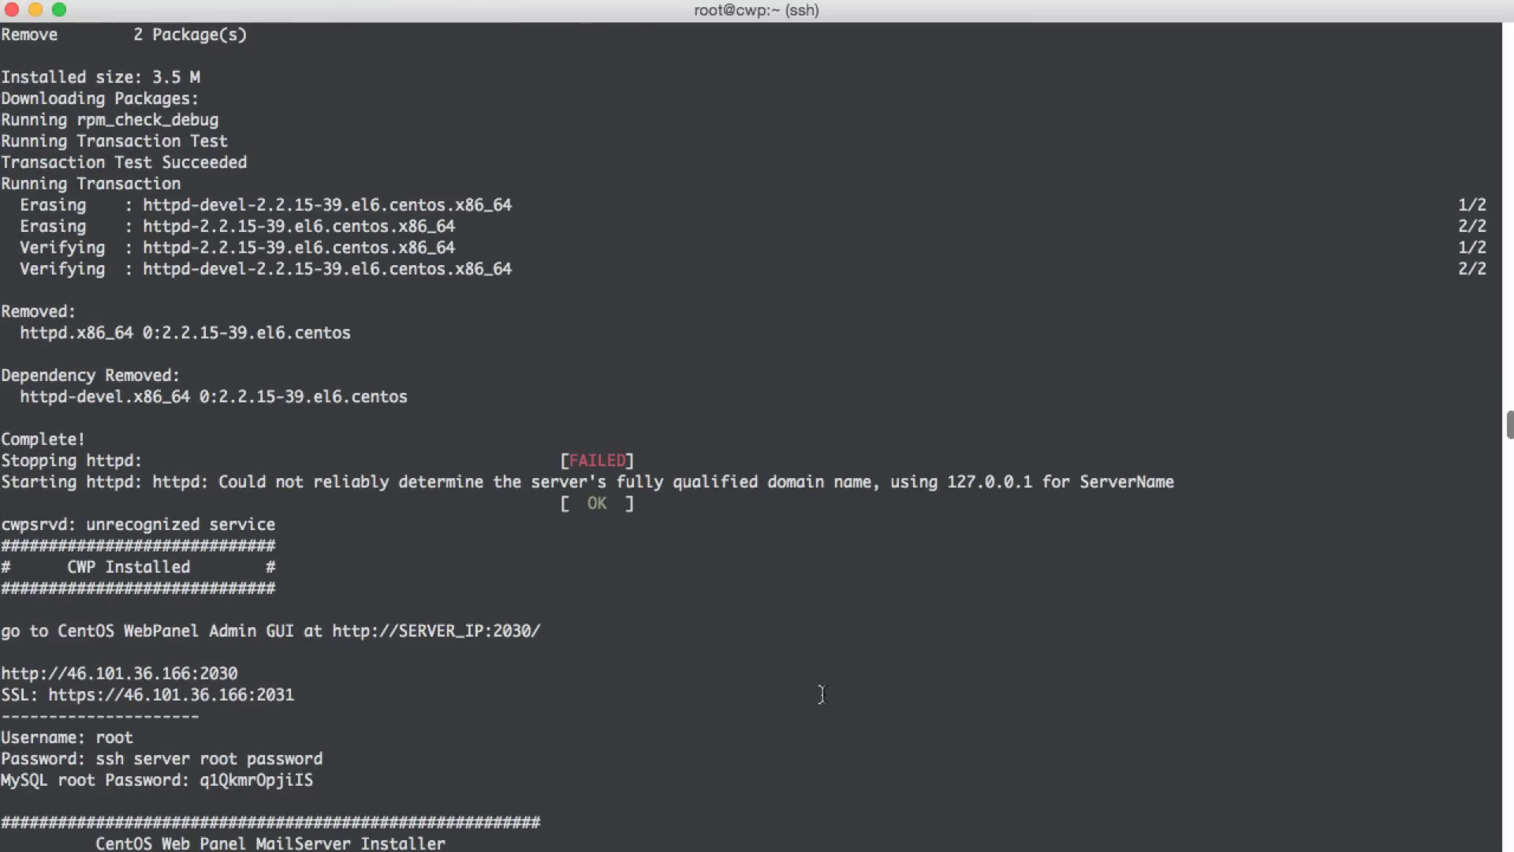
scroll(821, 694, "down", 15)
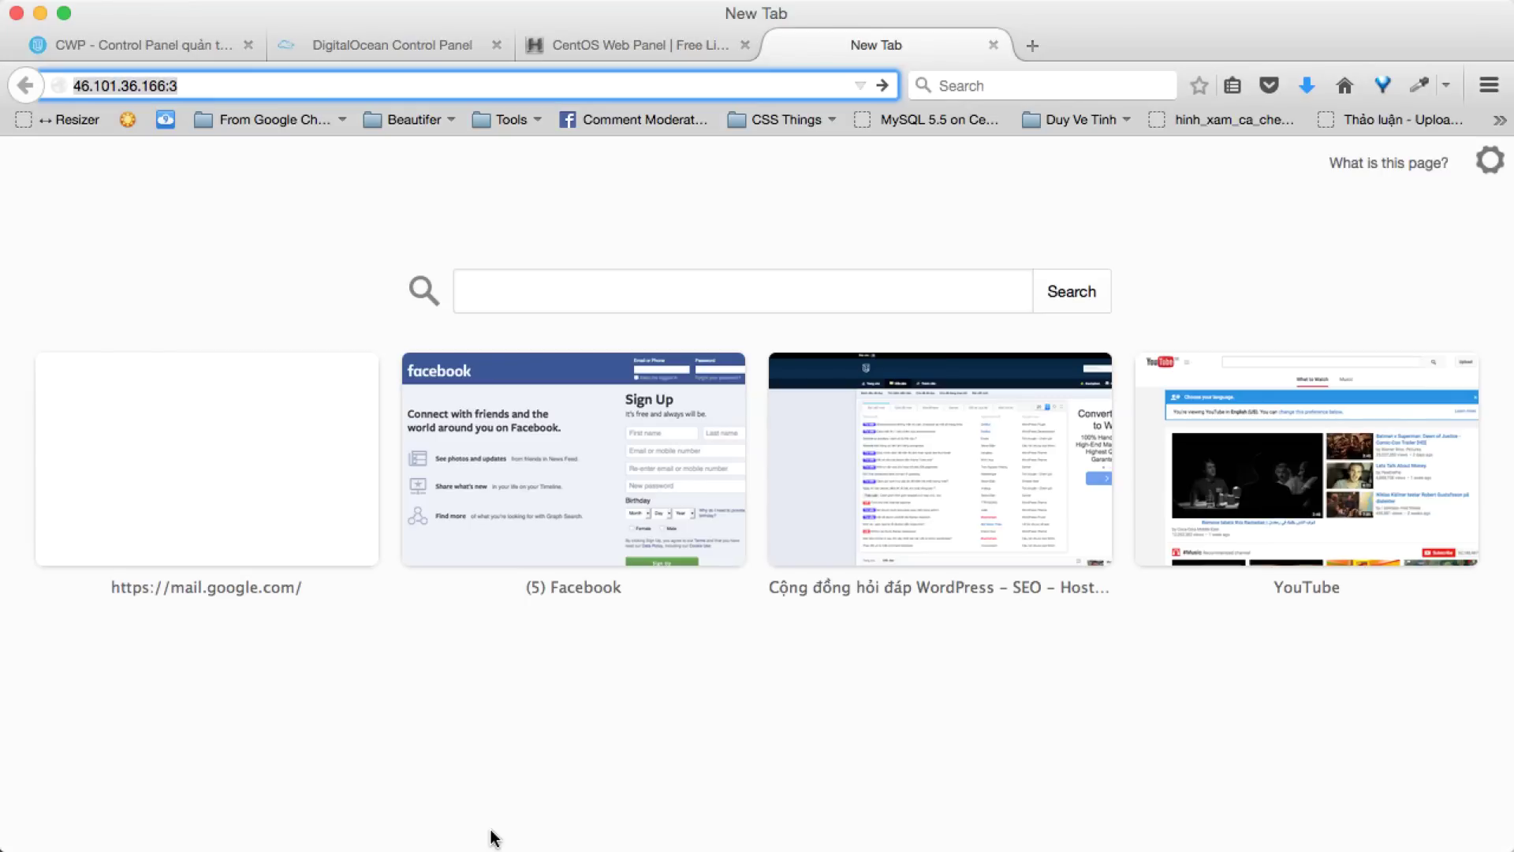
key("Right")
type("030")
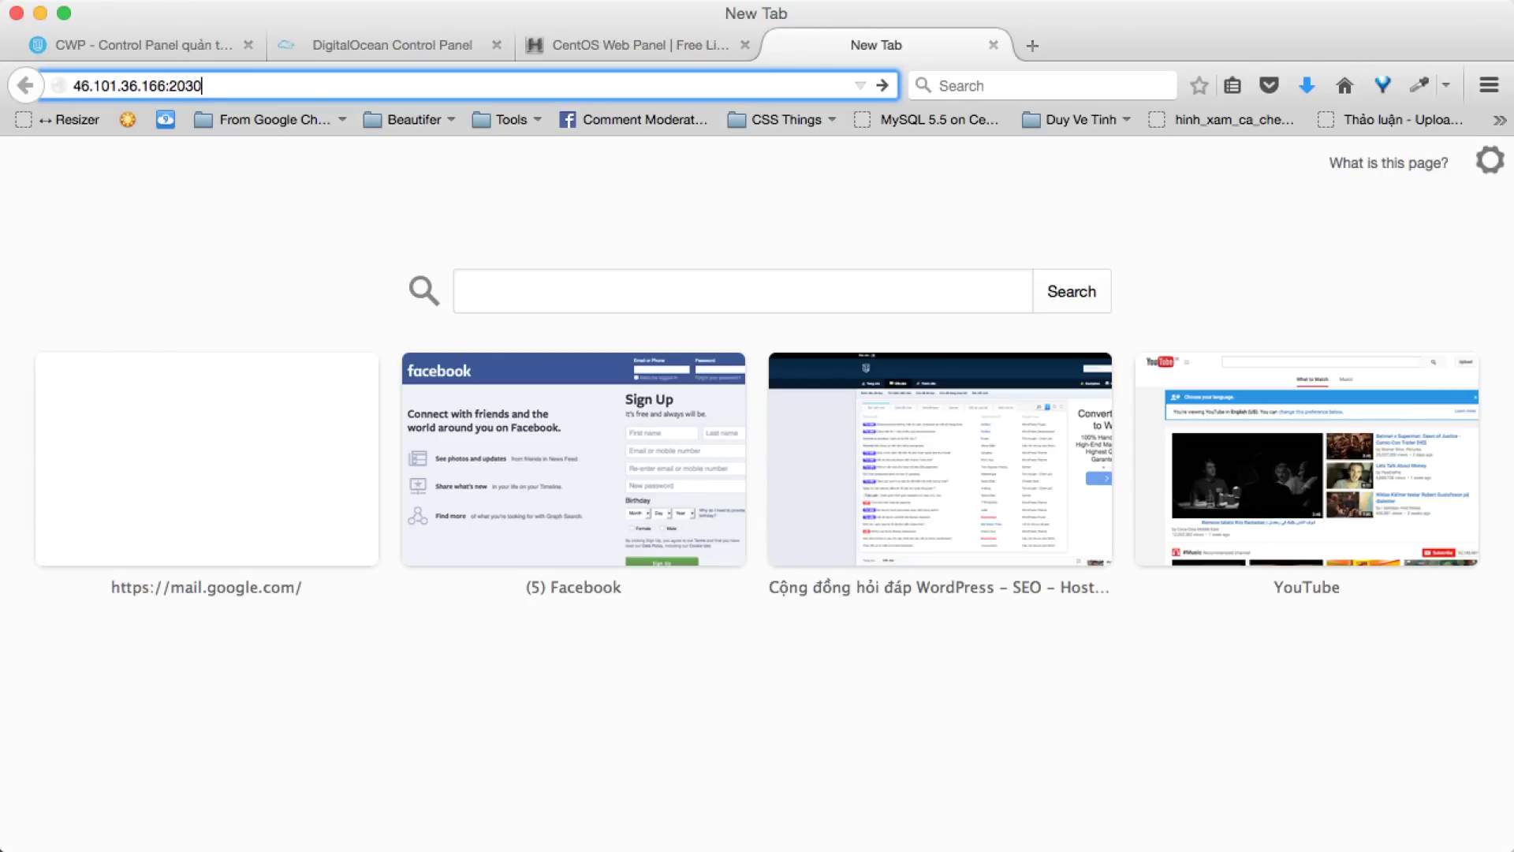
key("Return")
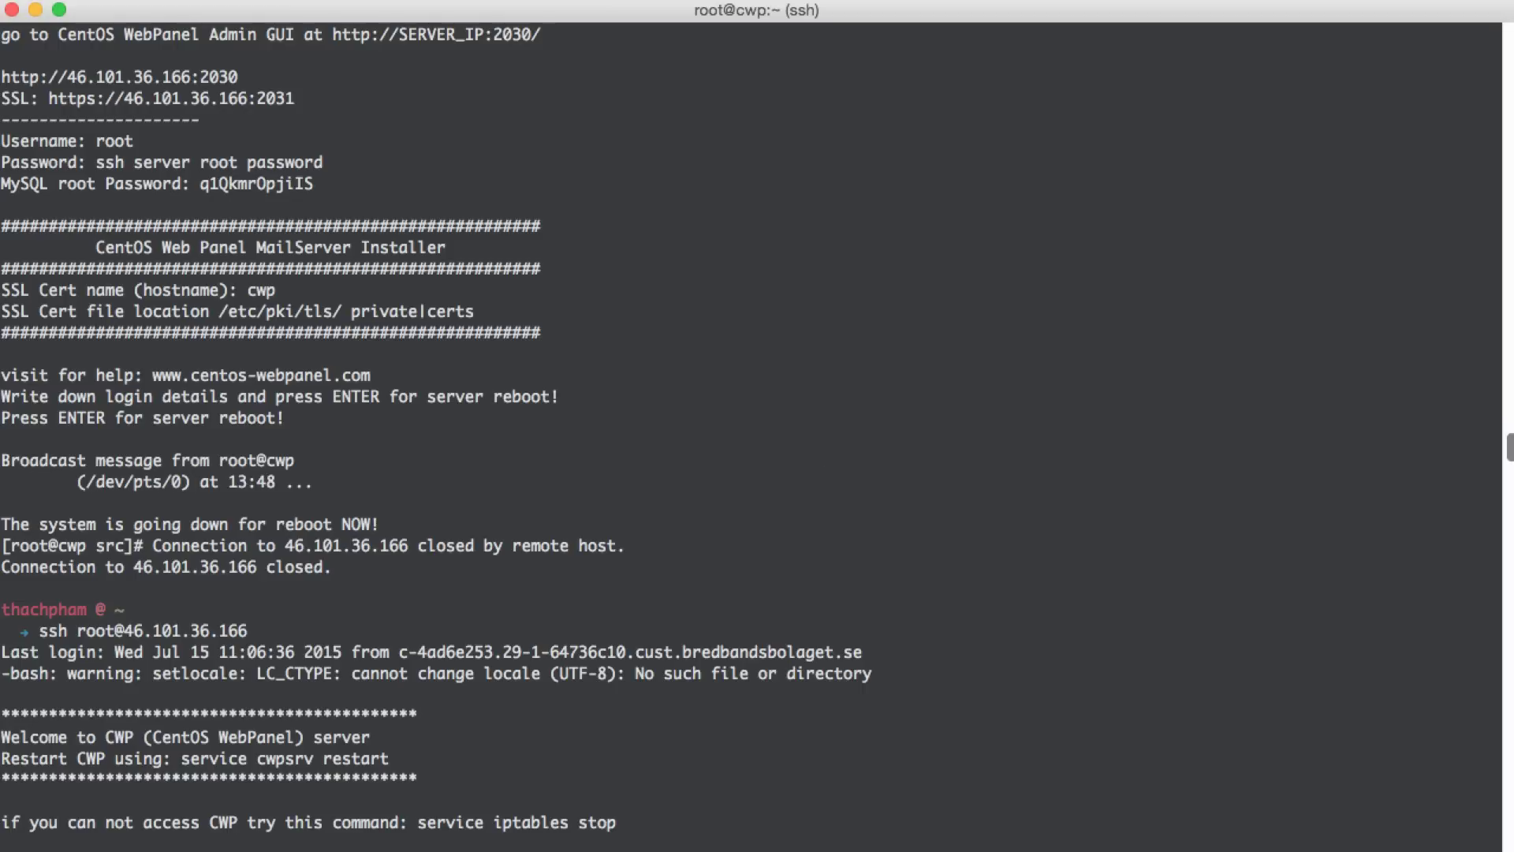
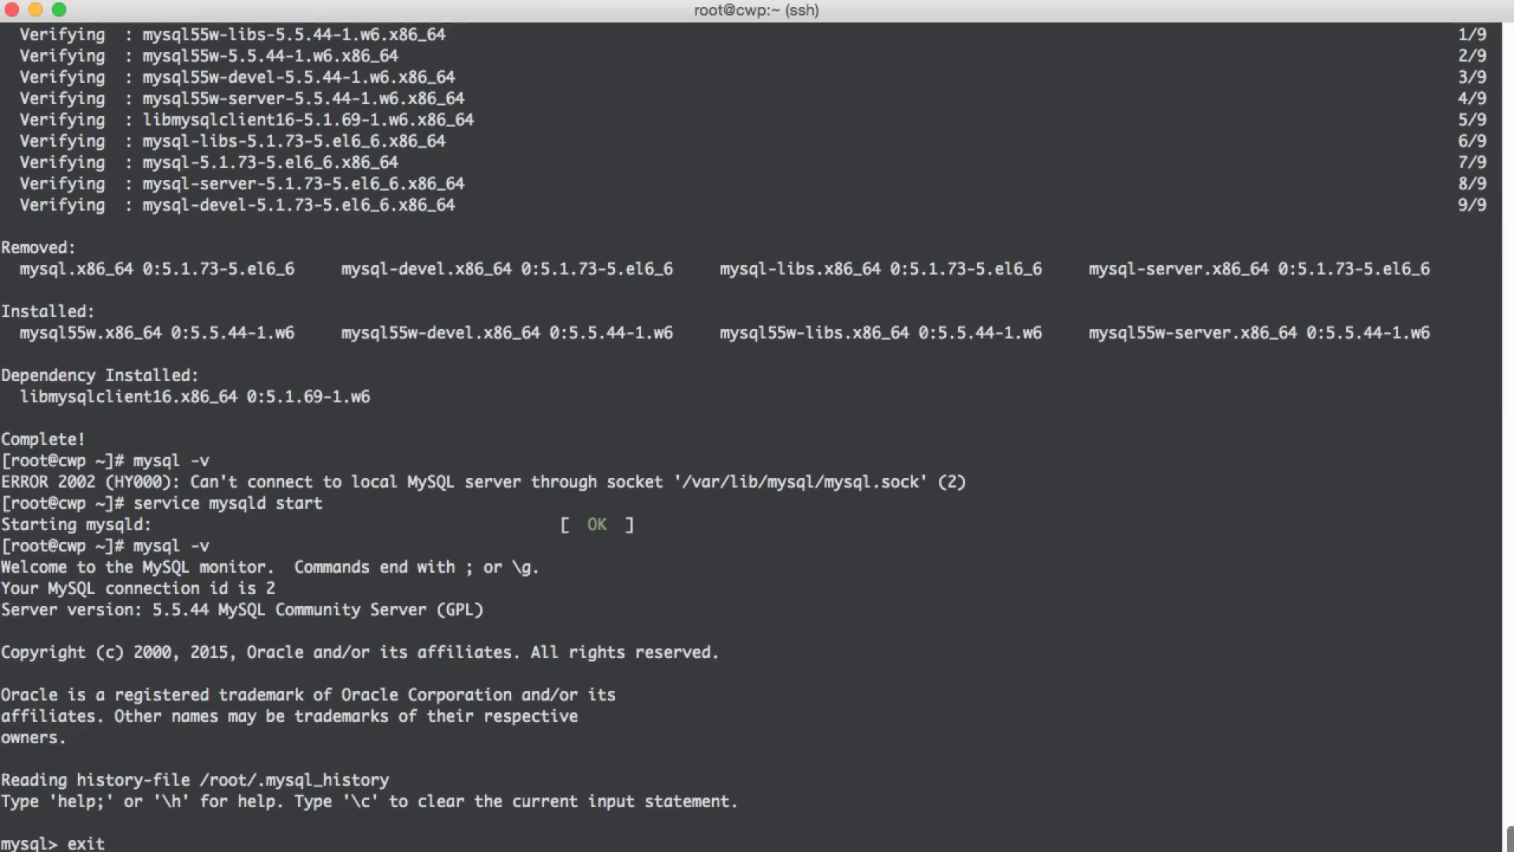
- Exit the MySQL monitor and change the root system password, entering the new password twice
key("Return")
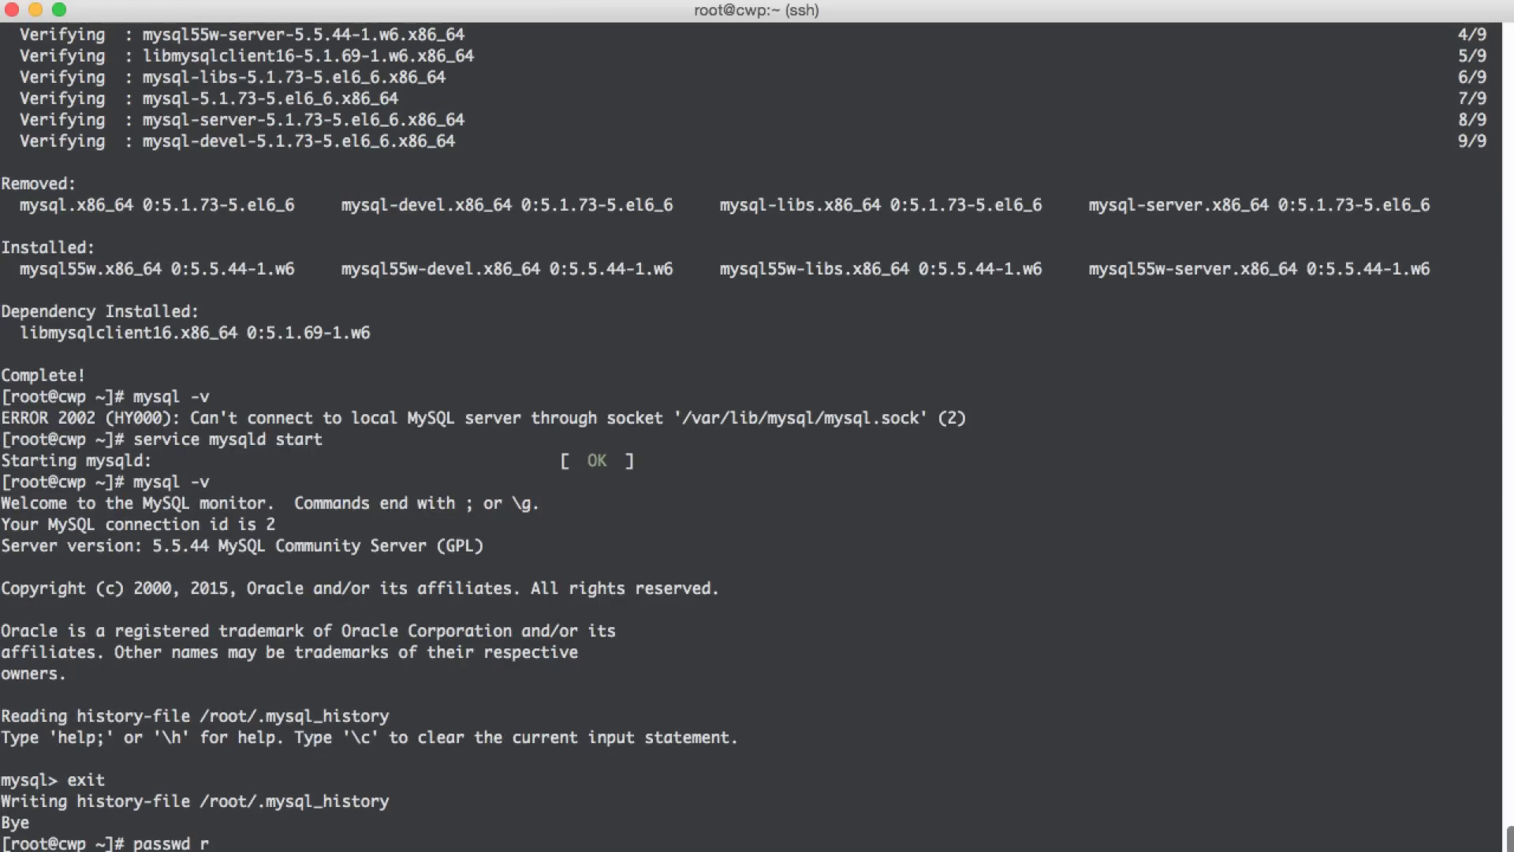
key("Return")
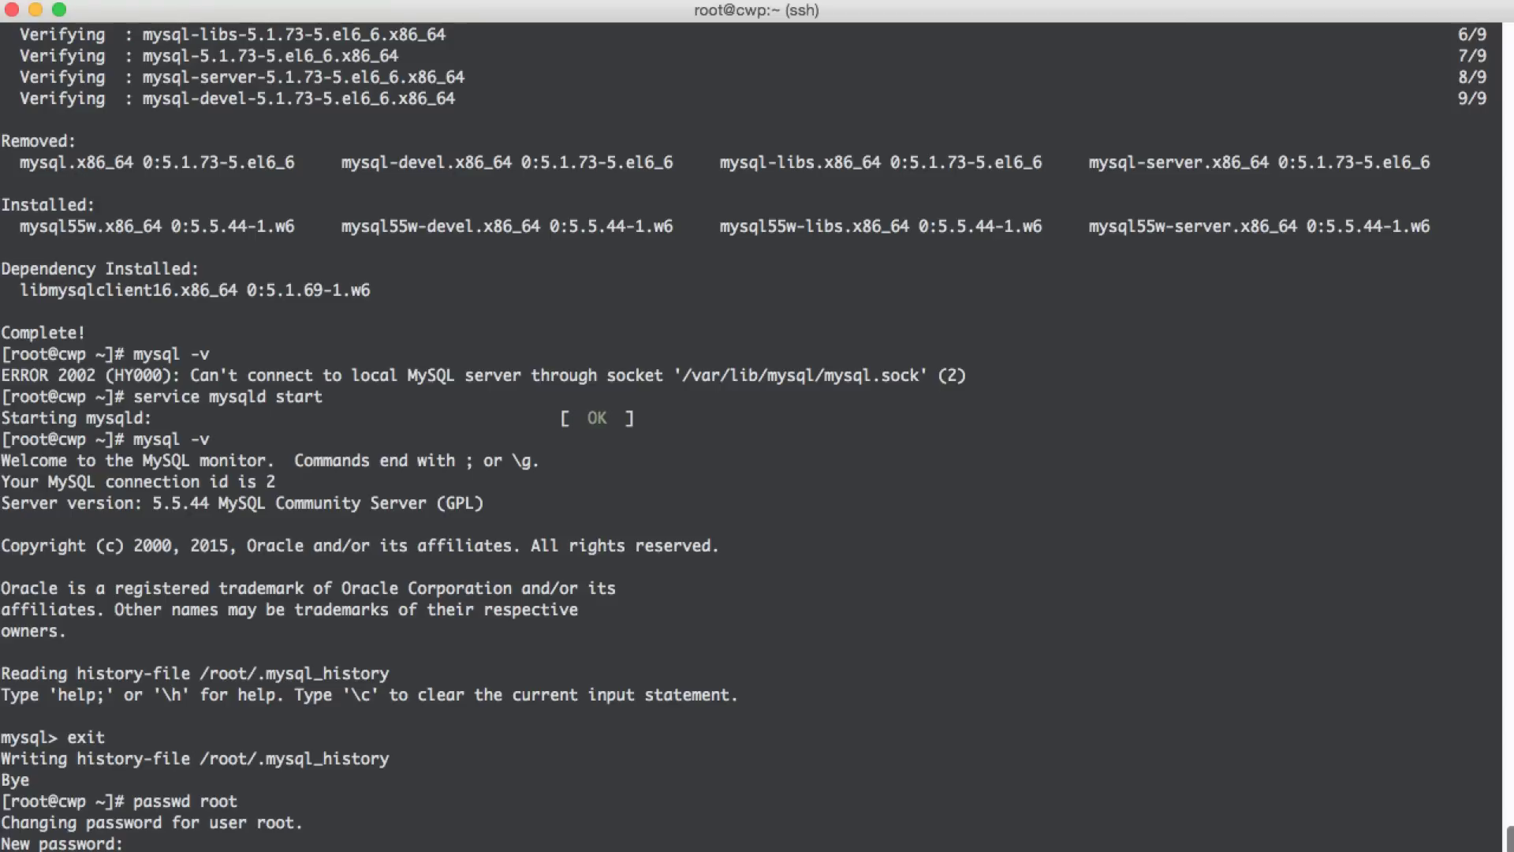
key("Return")
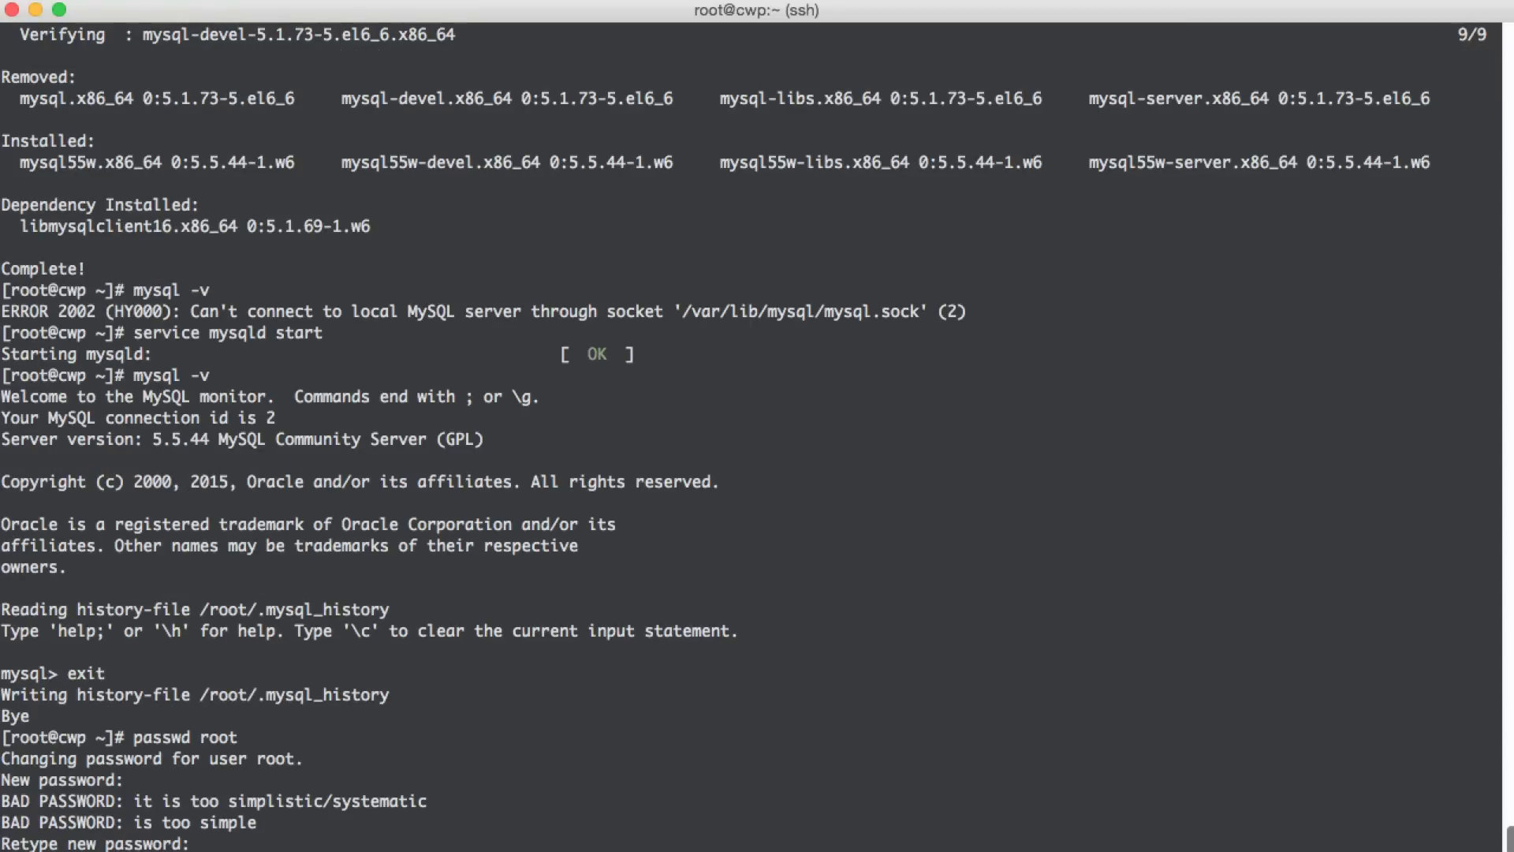
key("Return")
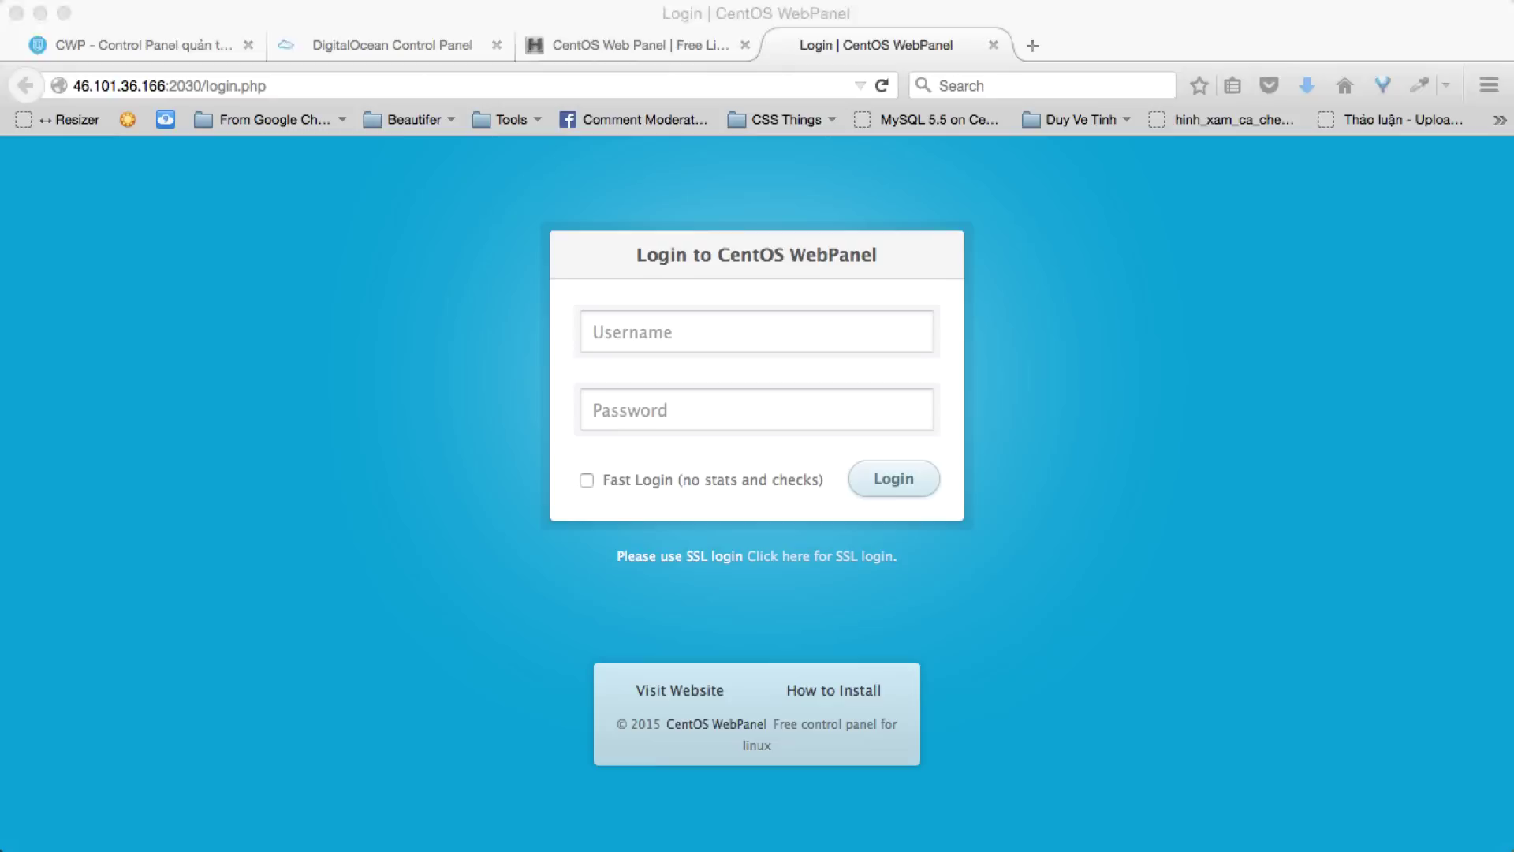
- Log in to CentOS WebPanel as root with the account password and dismiss the password-manager prompt
left_click(666, 647)
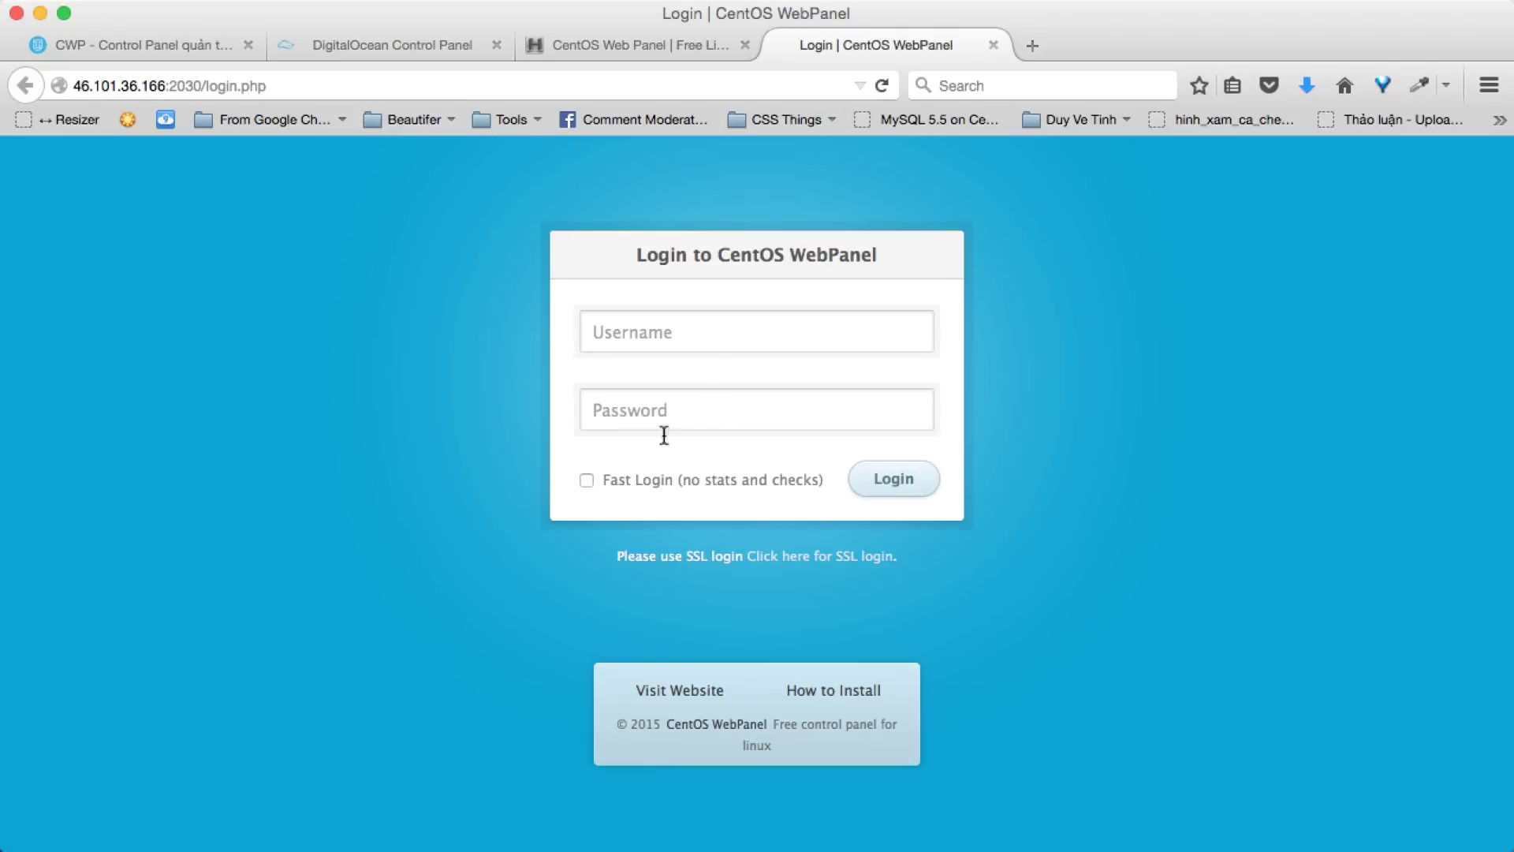
left_click(669, 318)
type("root")
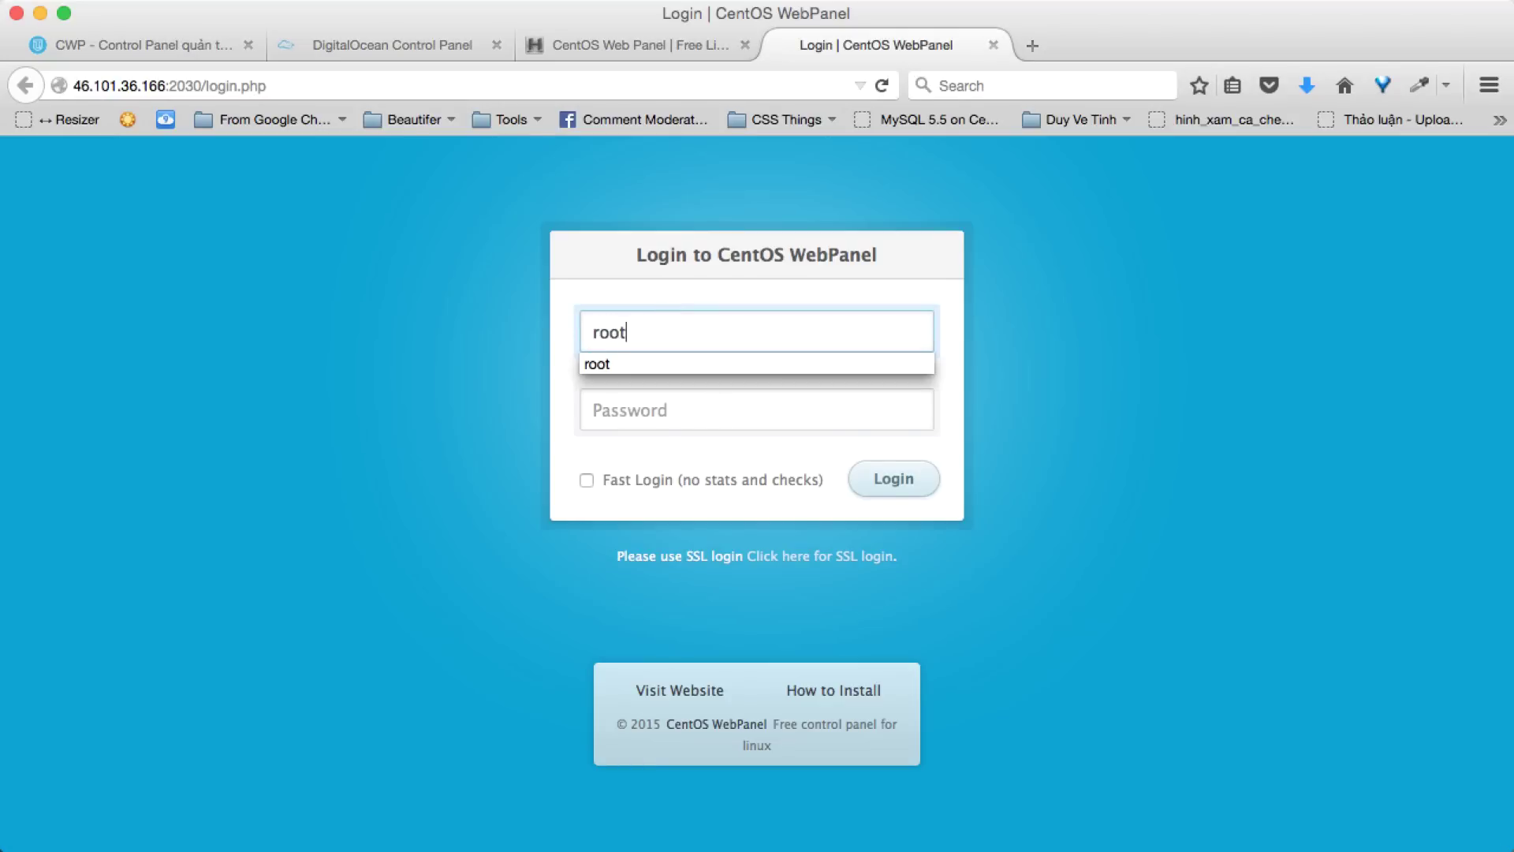
left_click(670, 410)
type("•••")
key("Return")
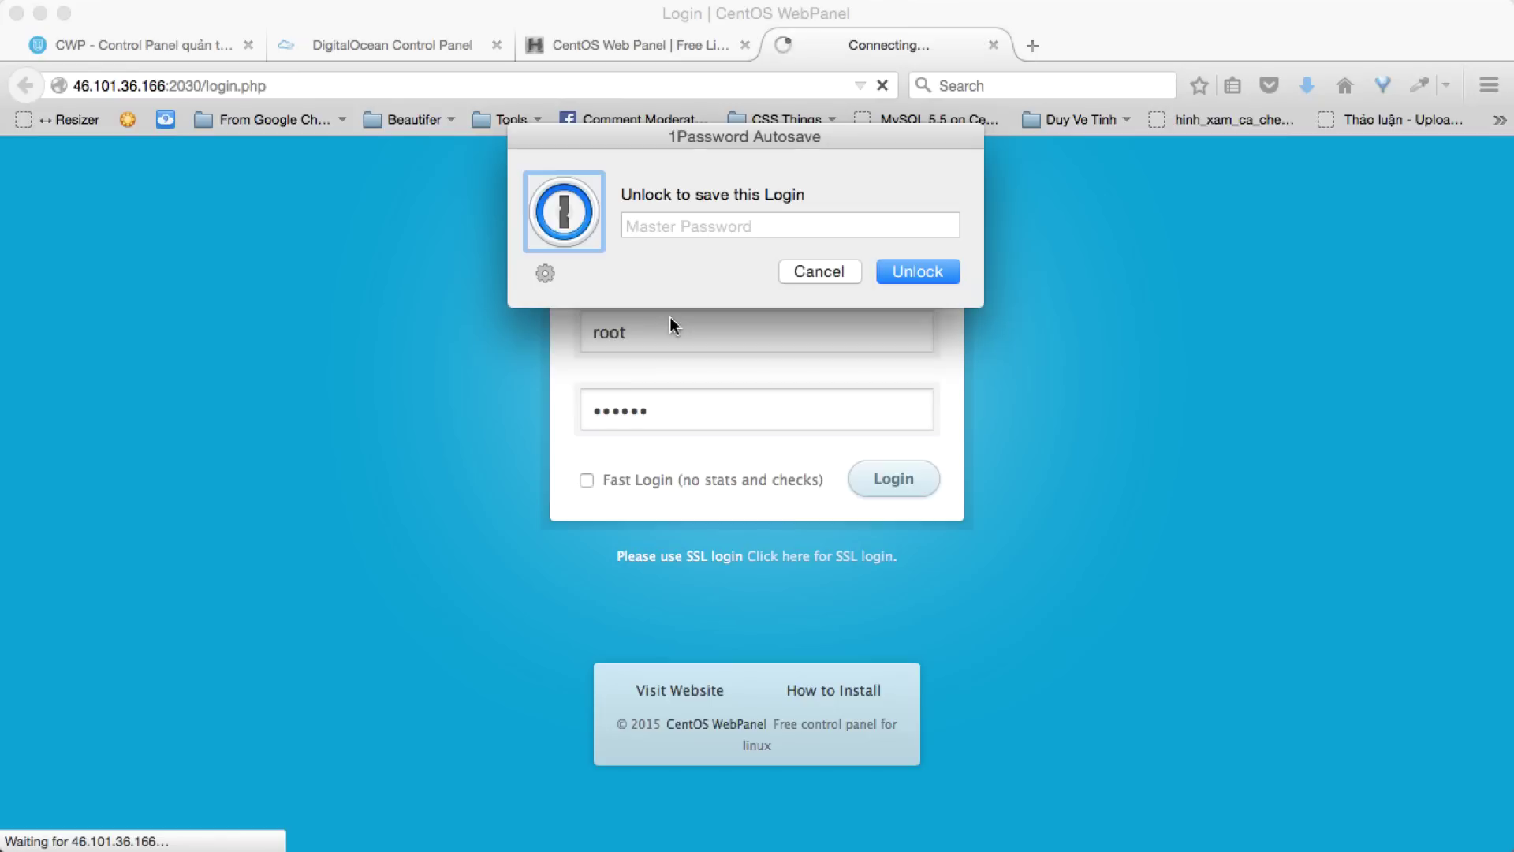
left_click(824, 270)
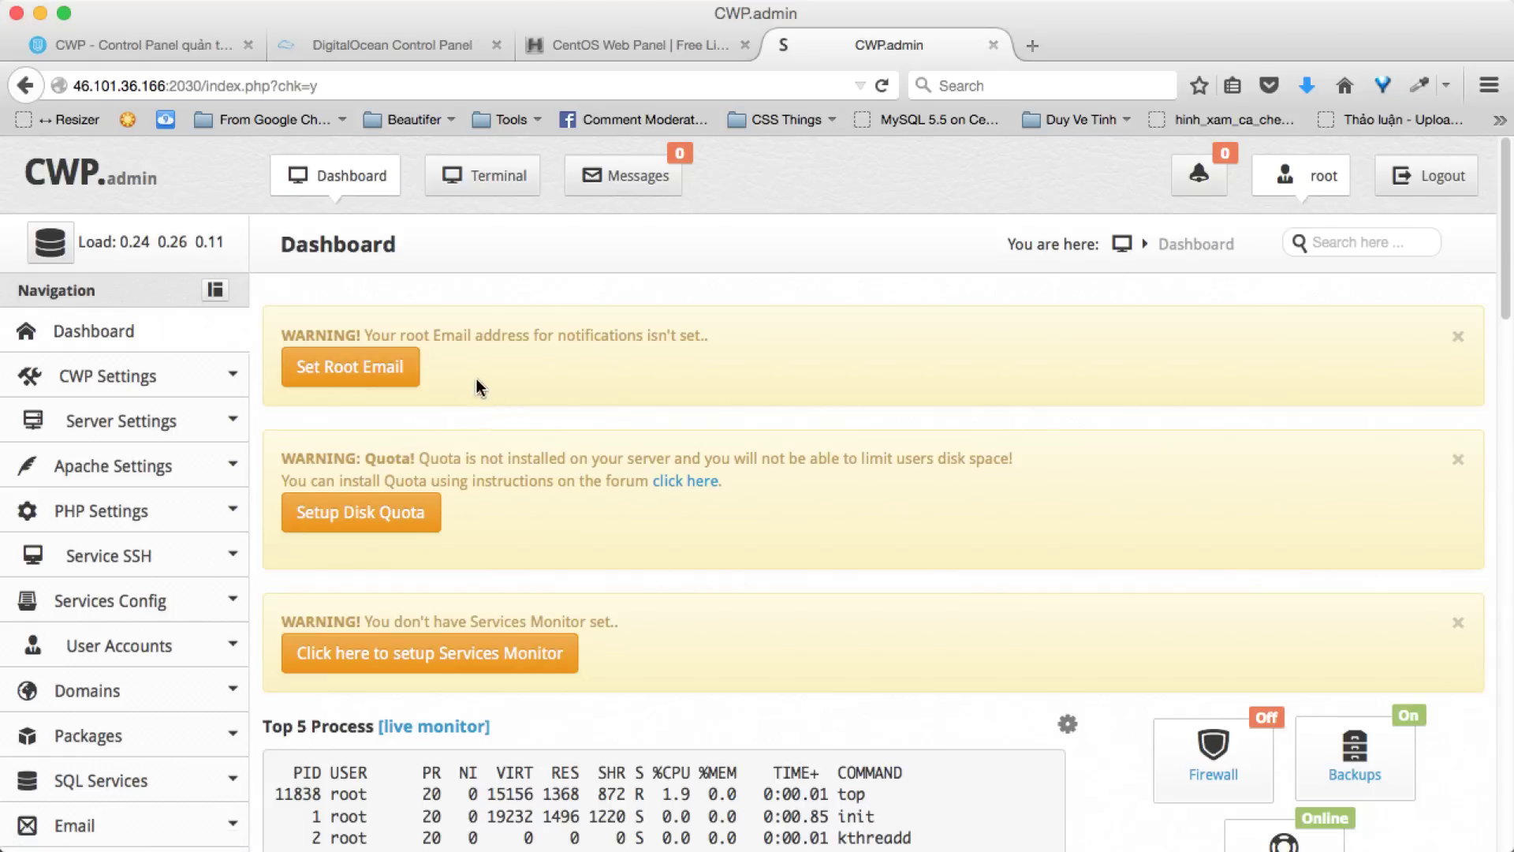
- Replace the Root Email with the contact e-mail address, save it, and close the extra tab
middle_click(357, 370)
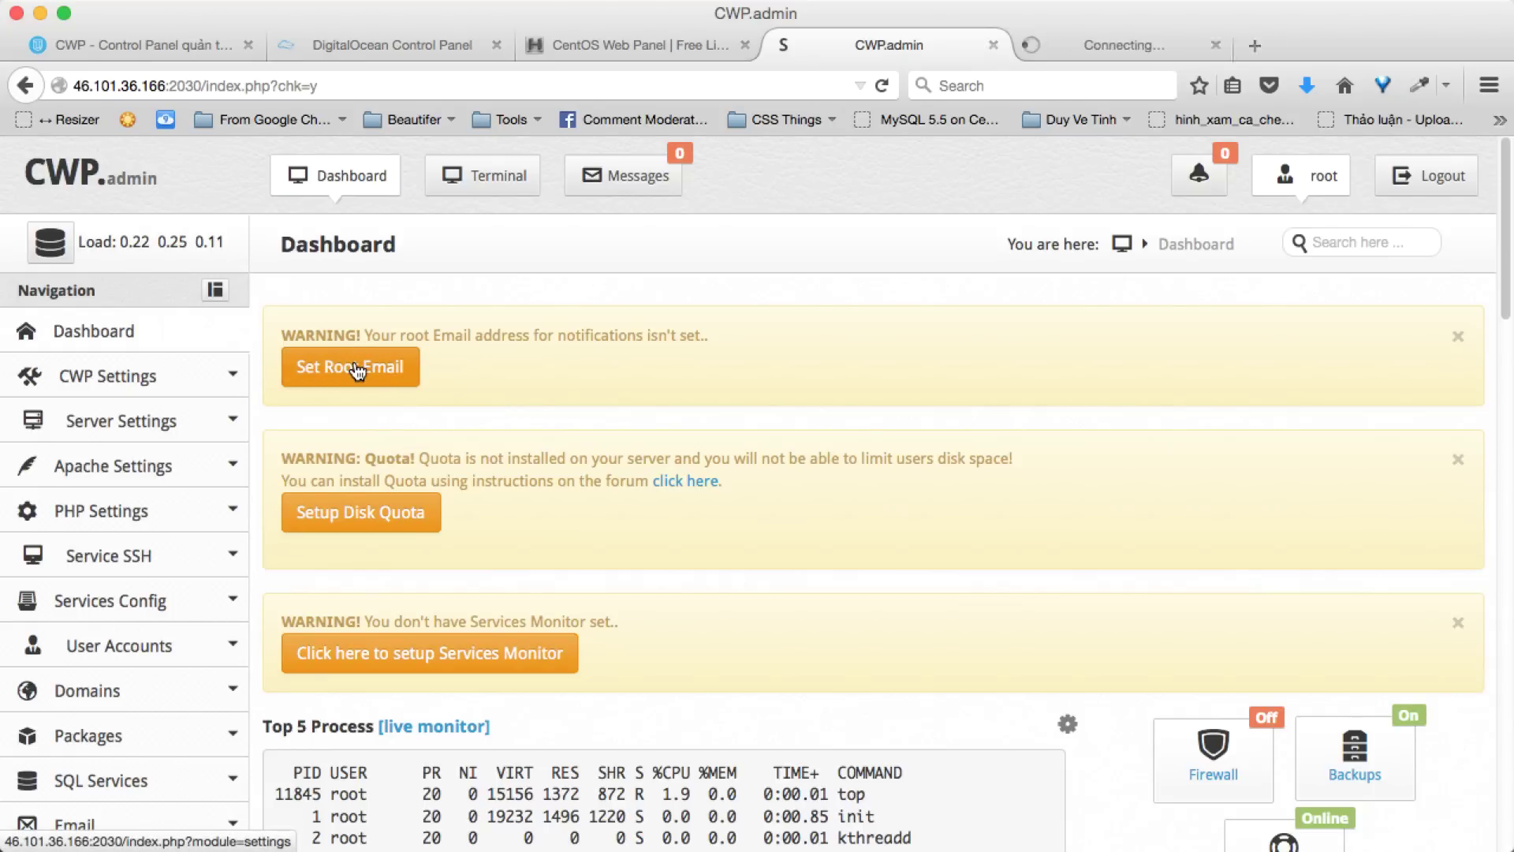
left_click(1057, 48)
left_click(512, 505)
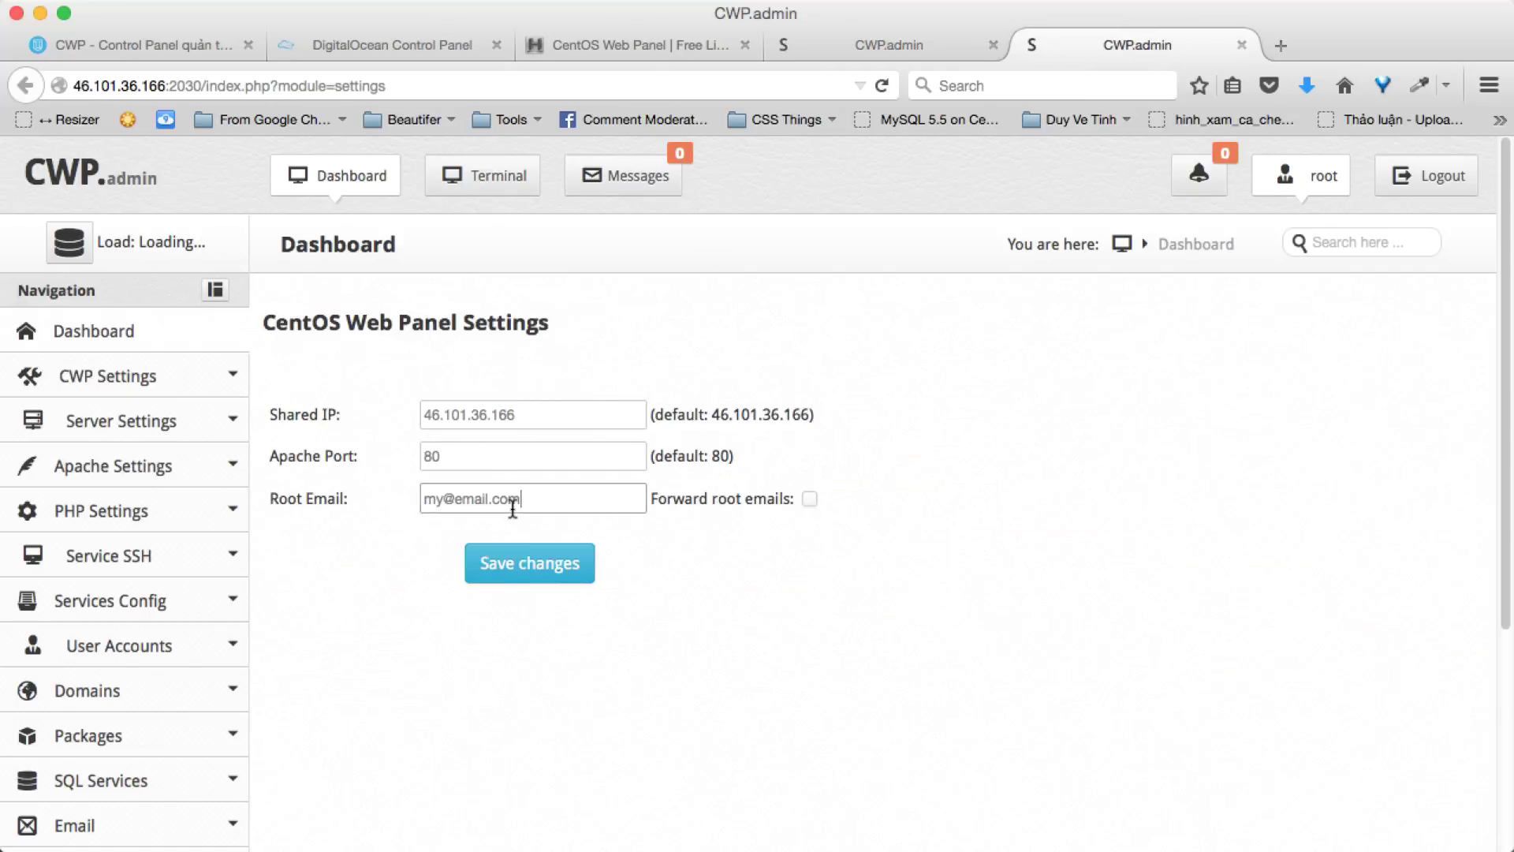
key("super+a")
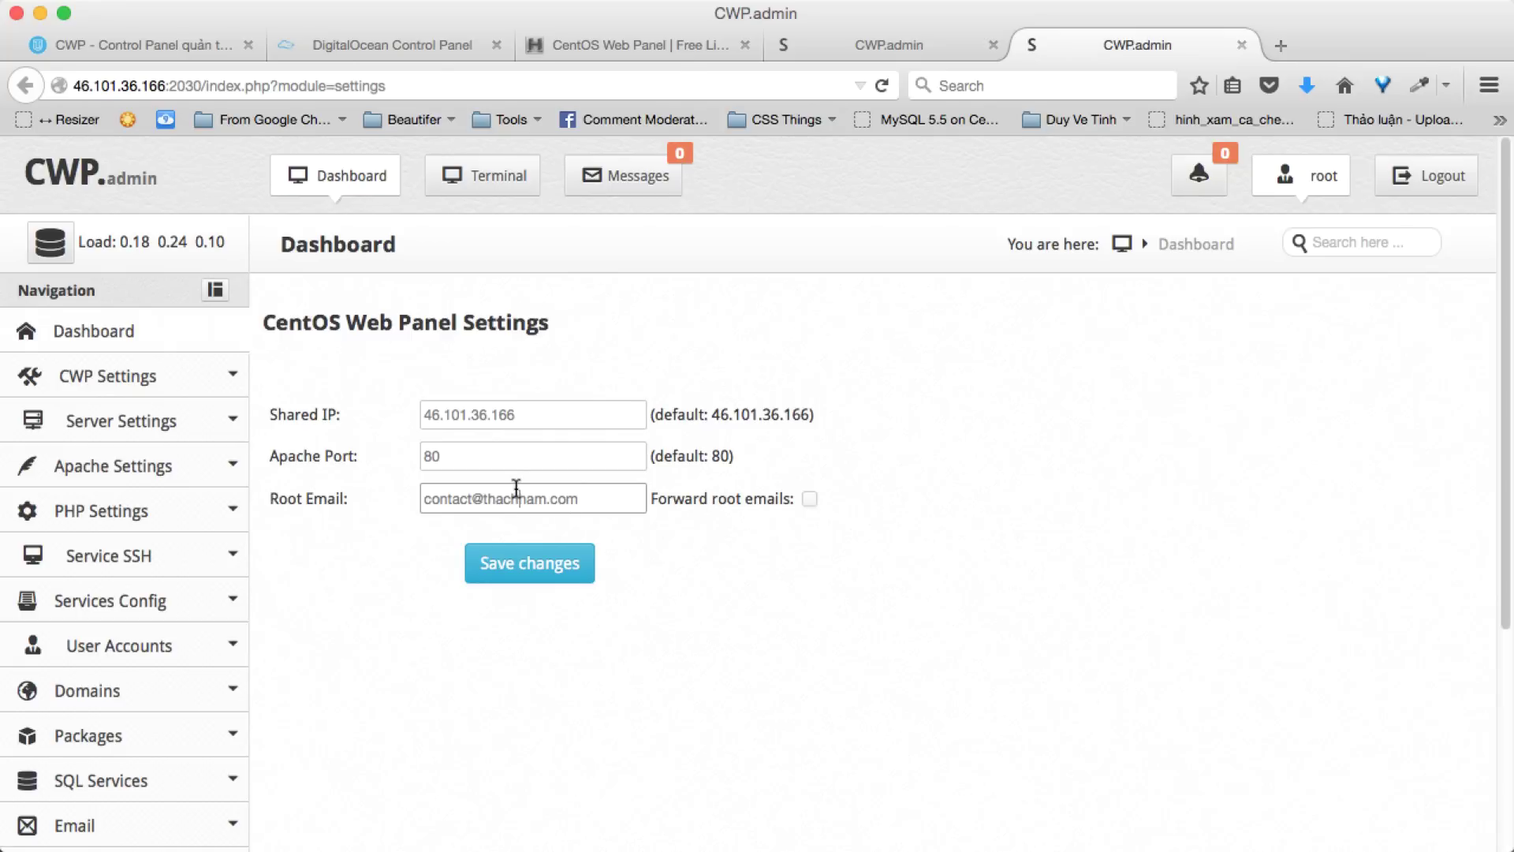
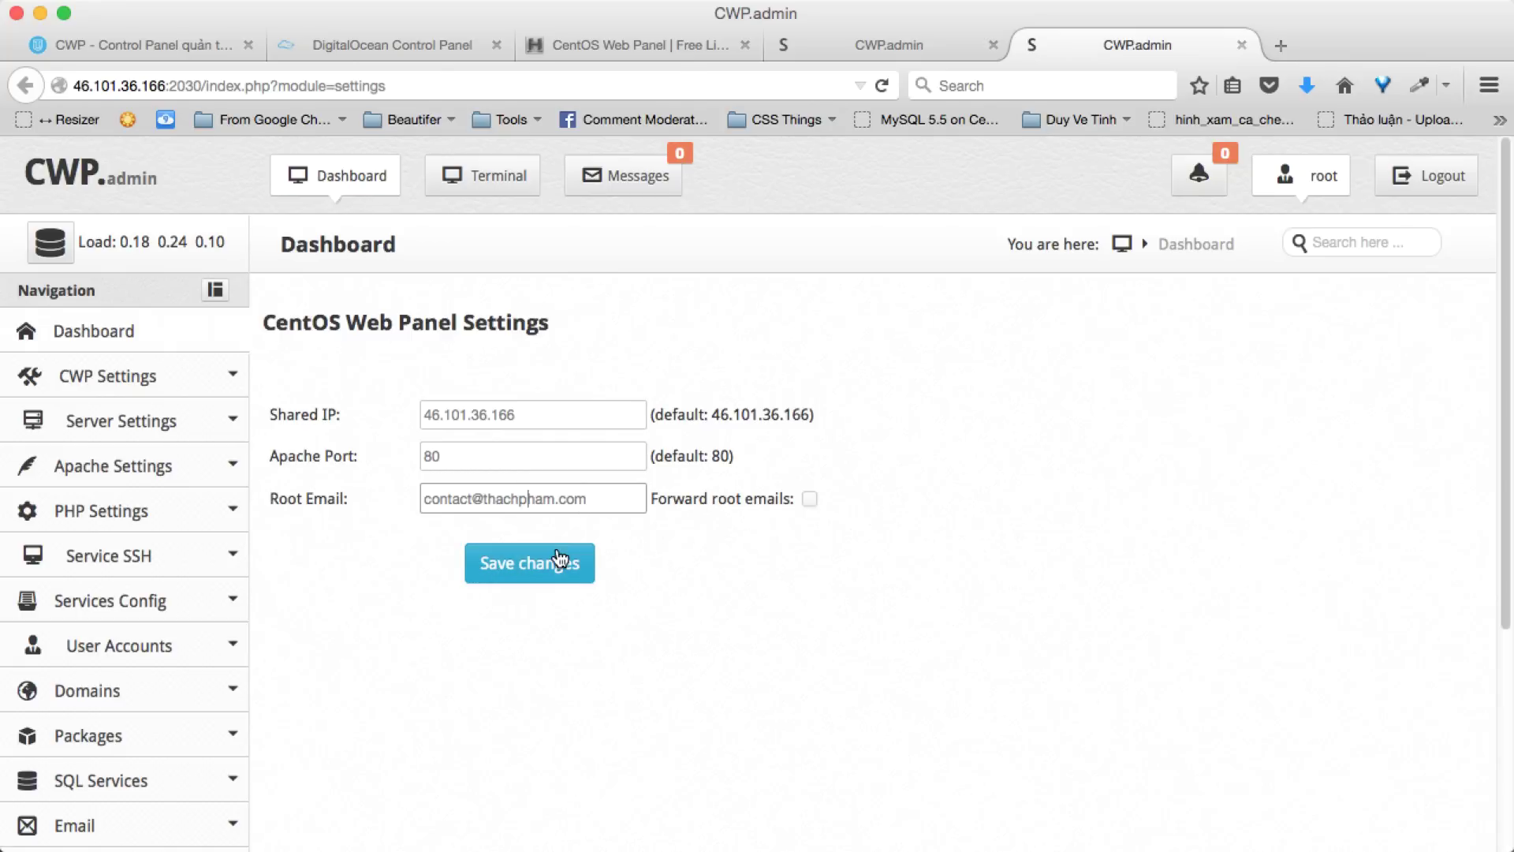
left_click(498, 580)
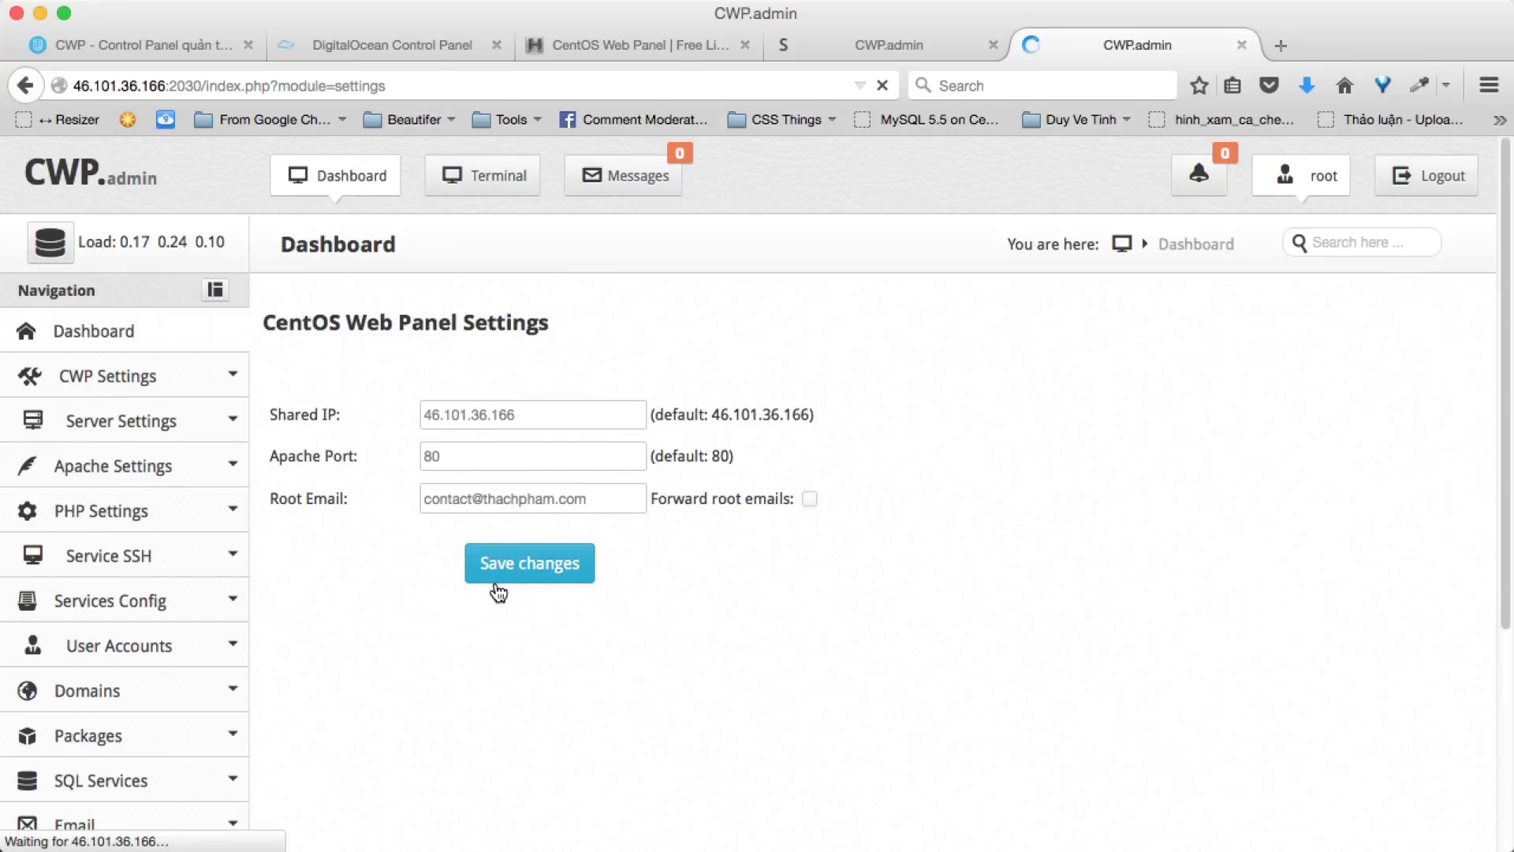
left_click(913, 45)
left_click(1242, 45)
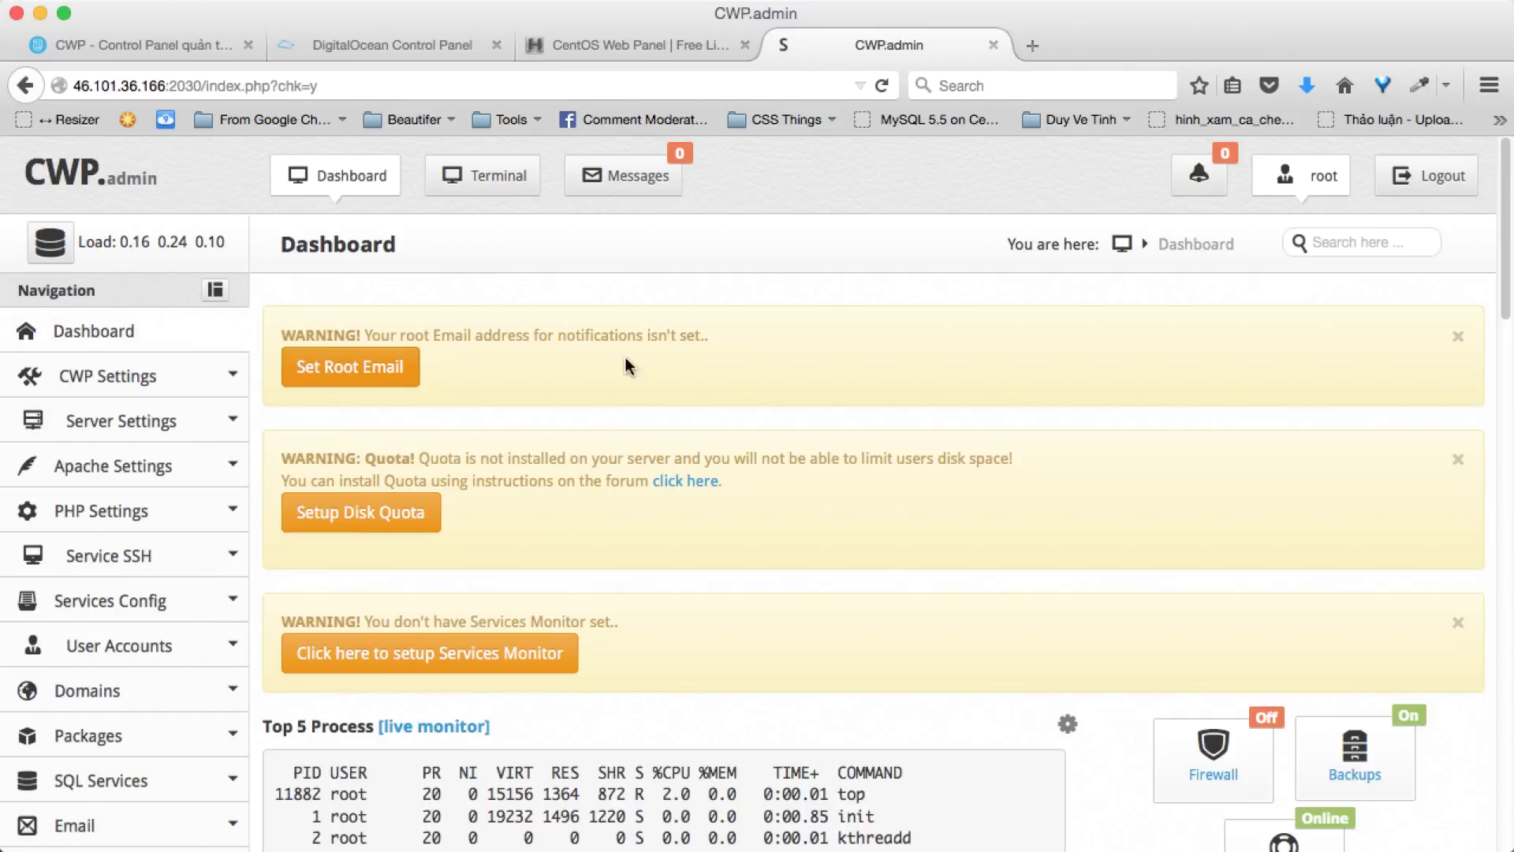
- Run Setup Disk Quota to install the quota package, then go back to the Dashboard
left_click(396, 503)
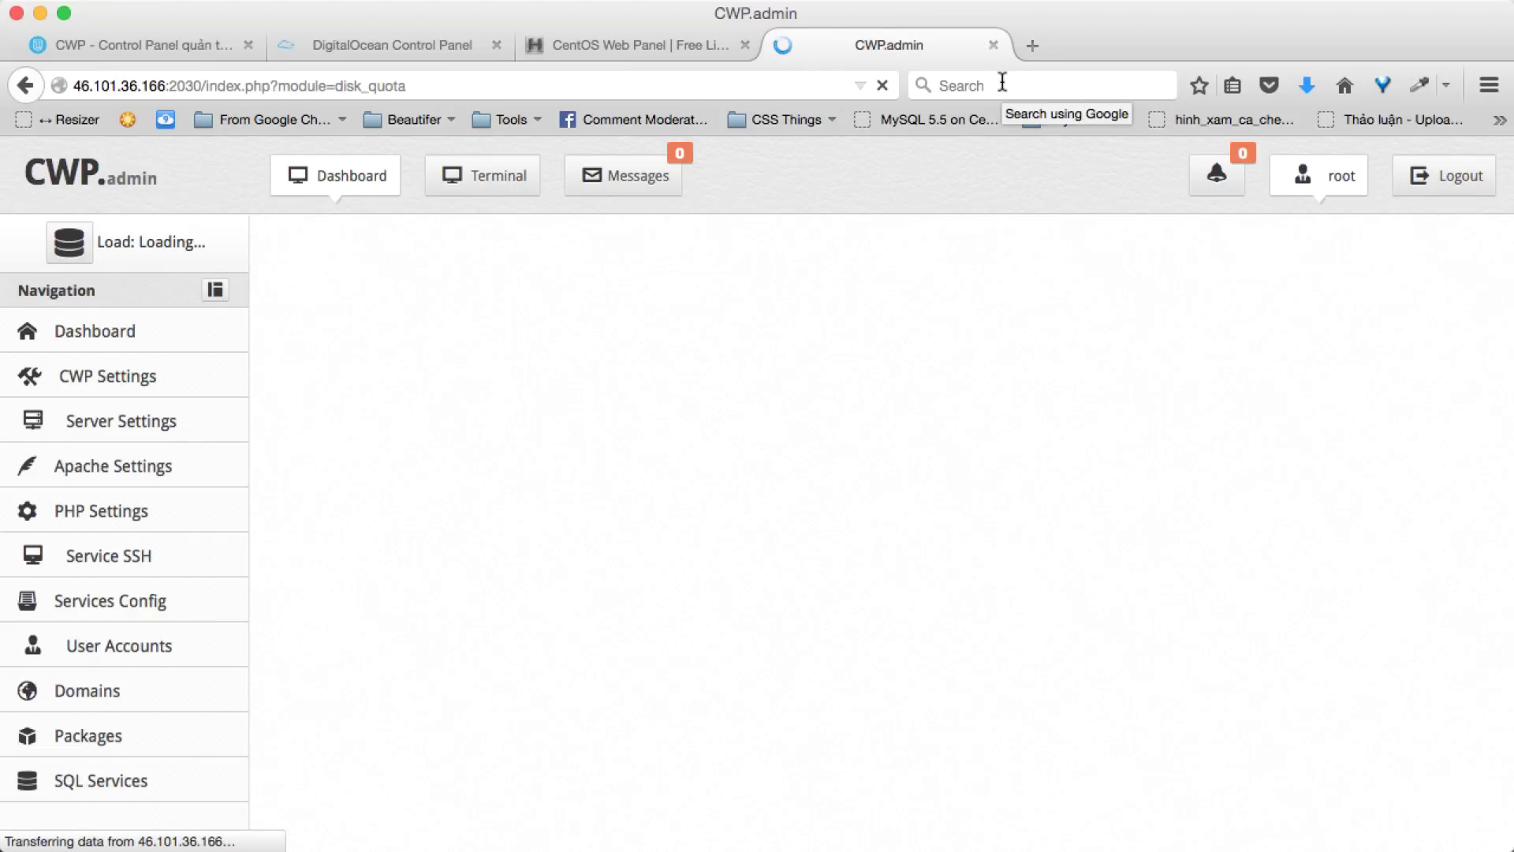
scroll(675, 234, "down", 15)
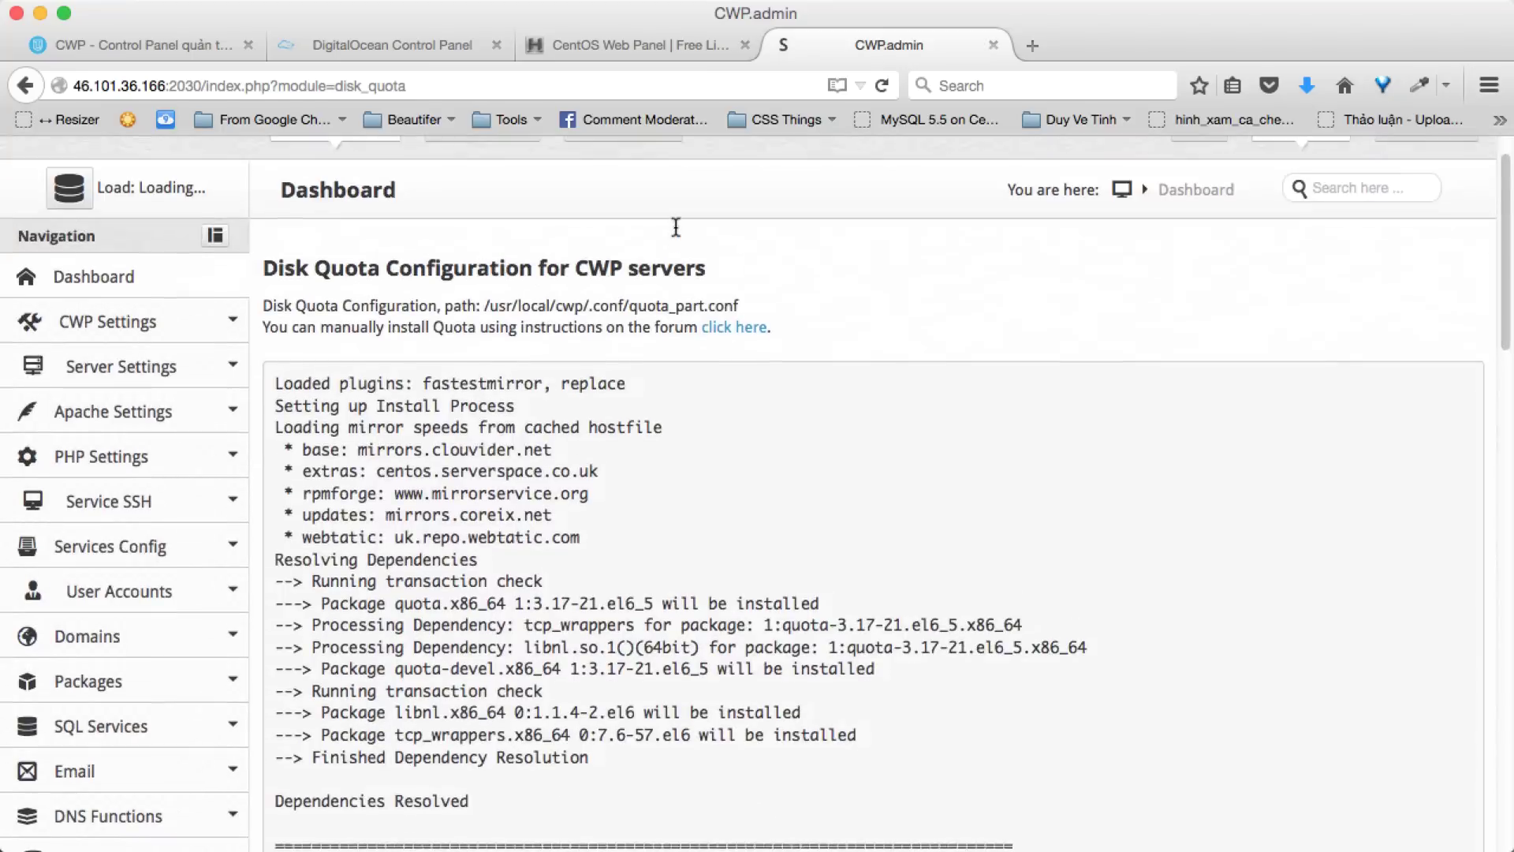
scroll(675, 225, "up", 20)
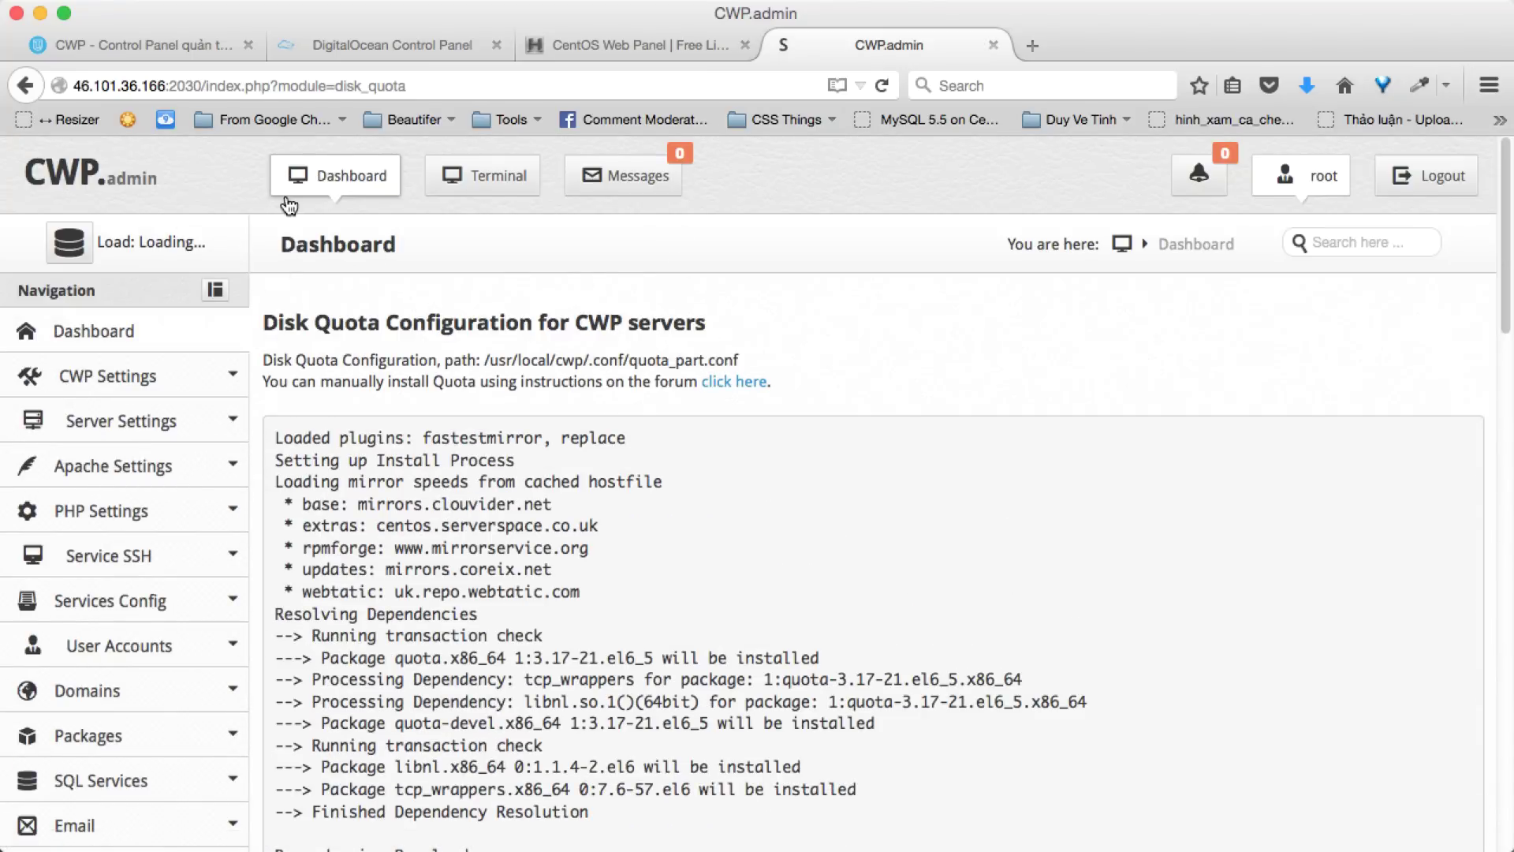
left_click(312, 183)
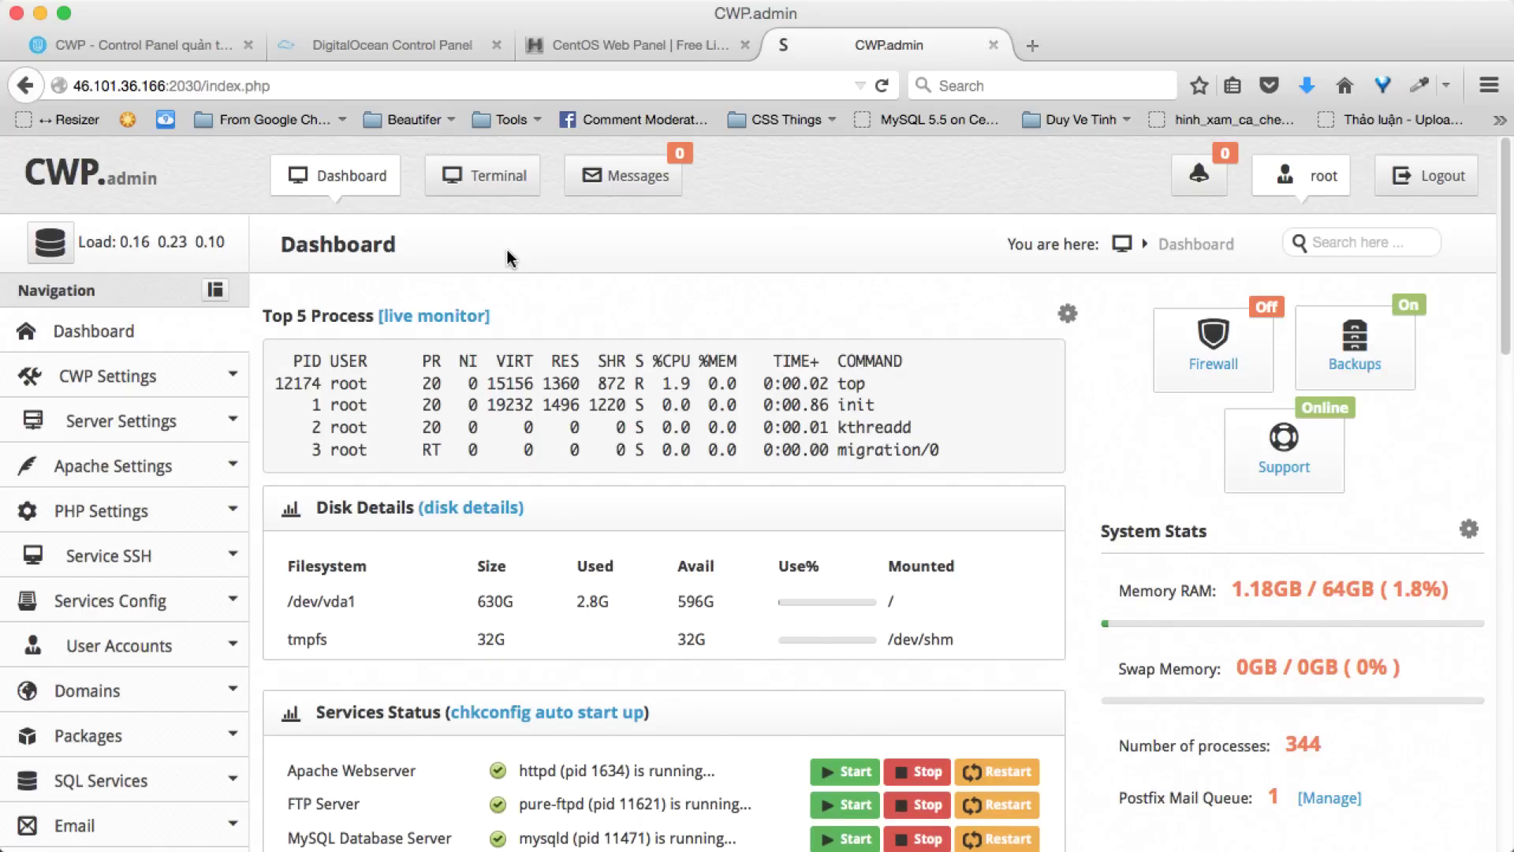
- Open the CSF Firewall page from the Security section of the sidebar
scroll(508, 251, "down", 6)
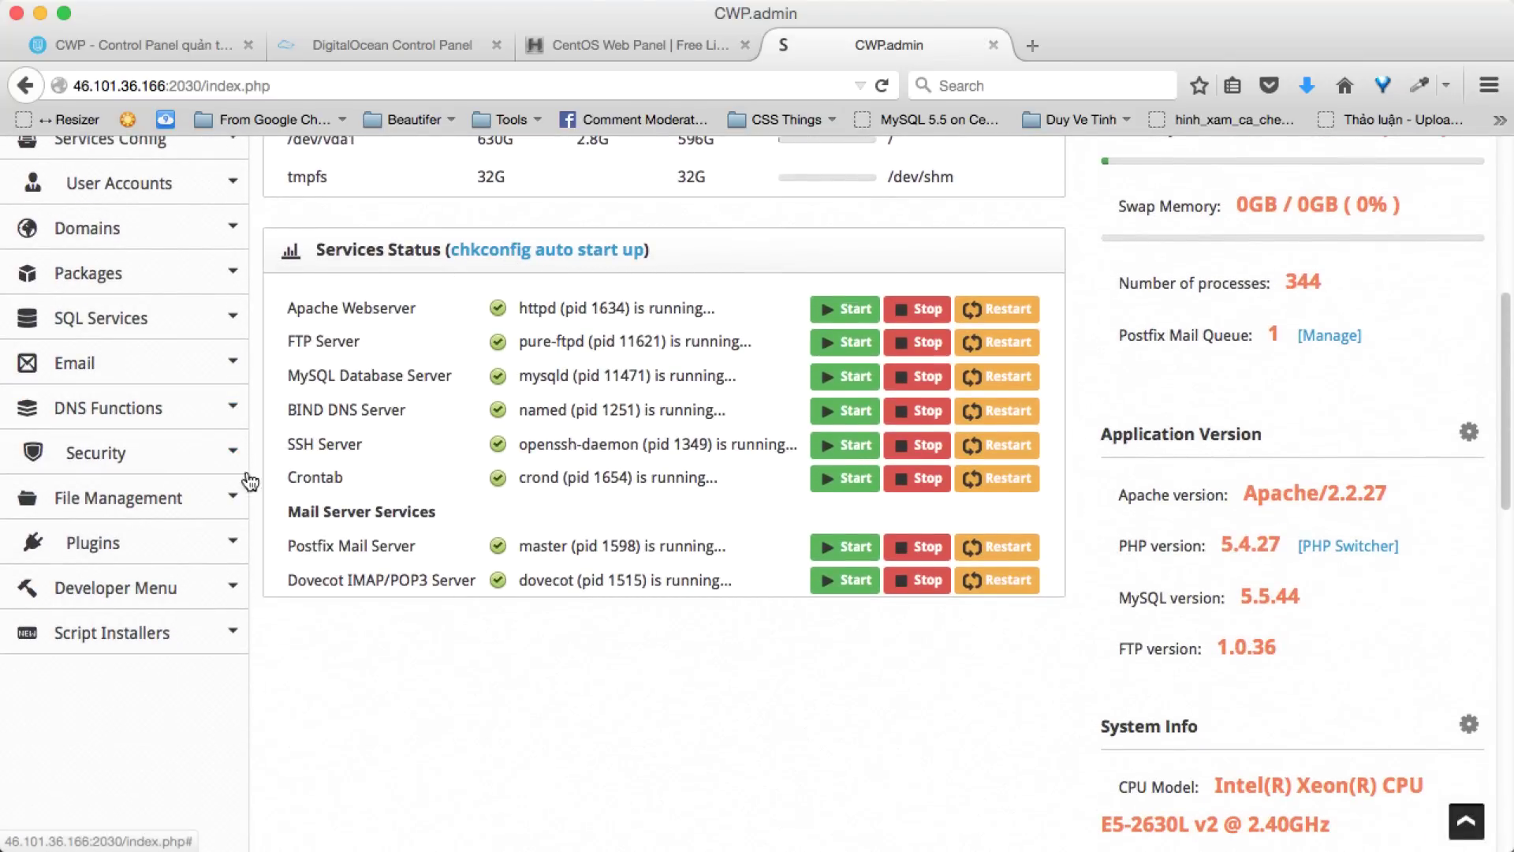
left_click(224, 471)
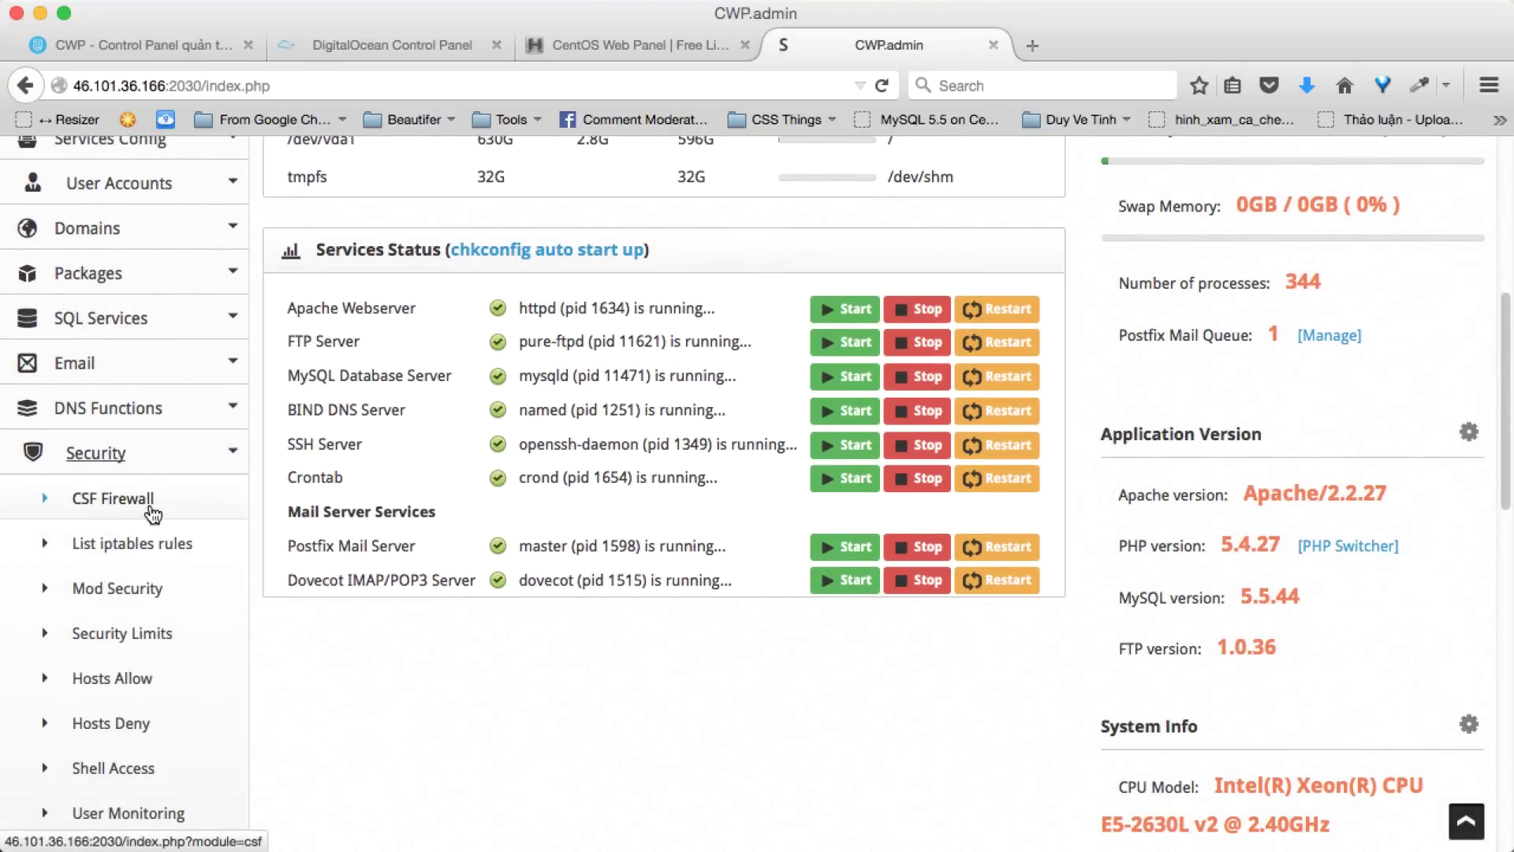
left_click(153, 508)
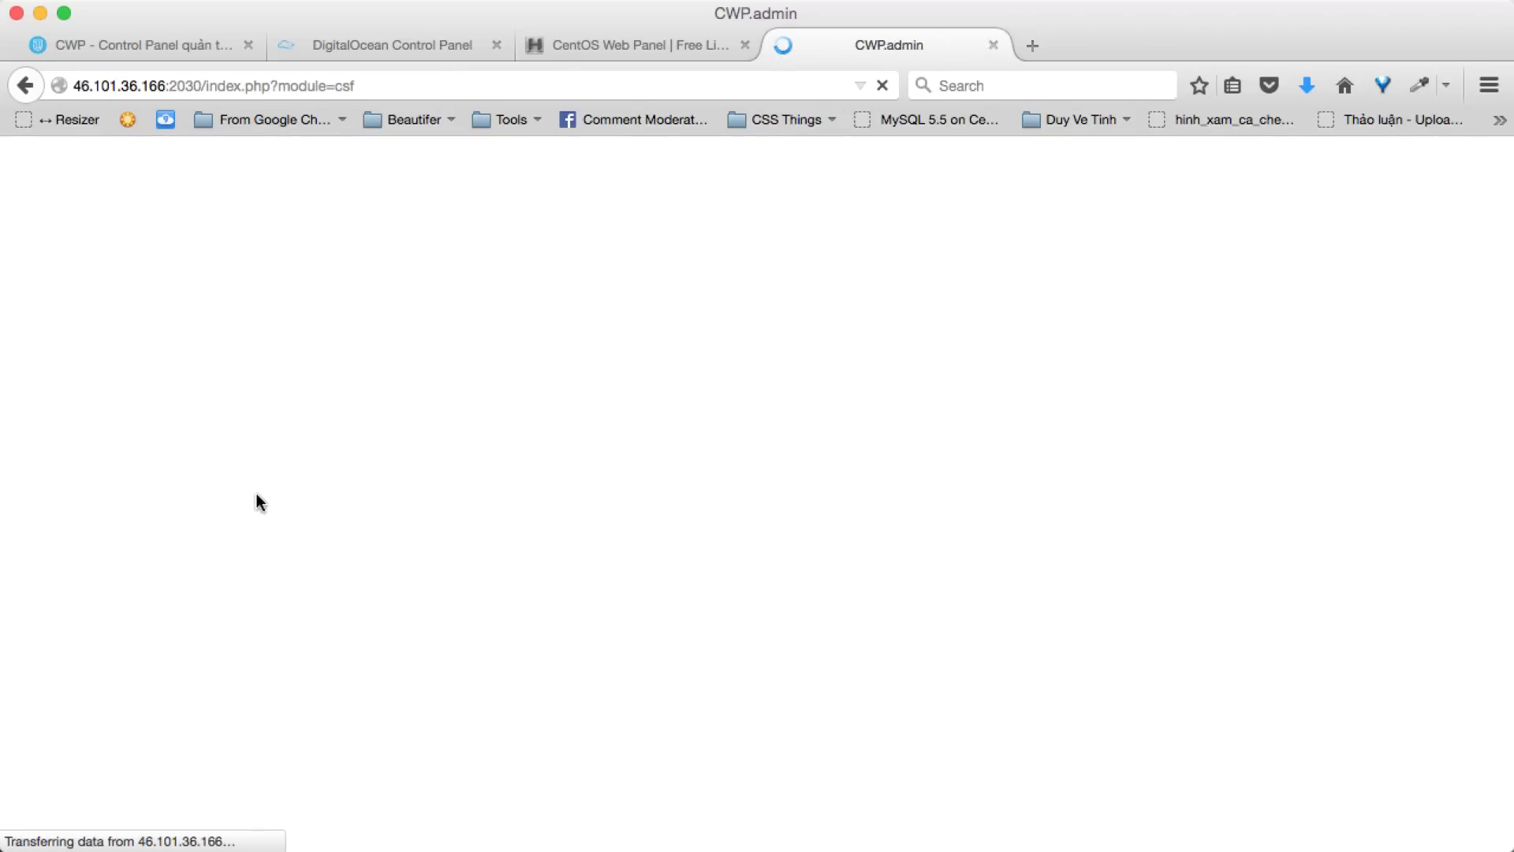
scroll(477, 484, "down", 5)
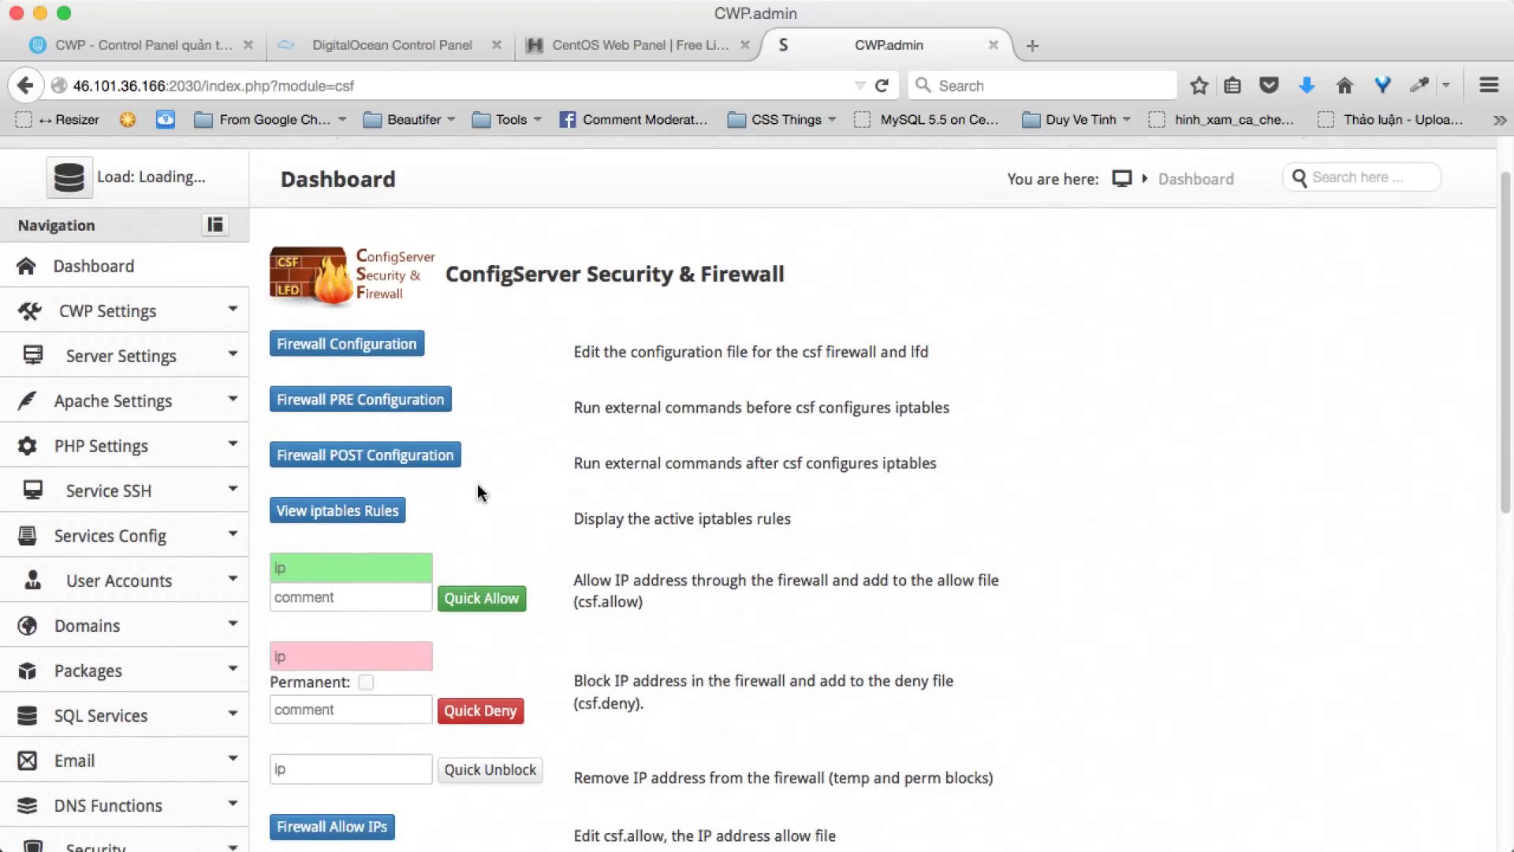
scroll(478, 489, "down", 1)
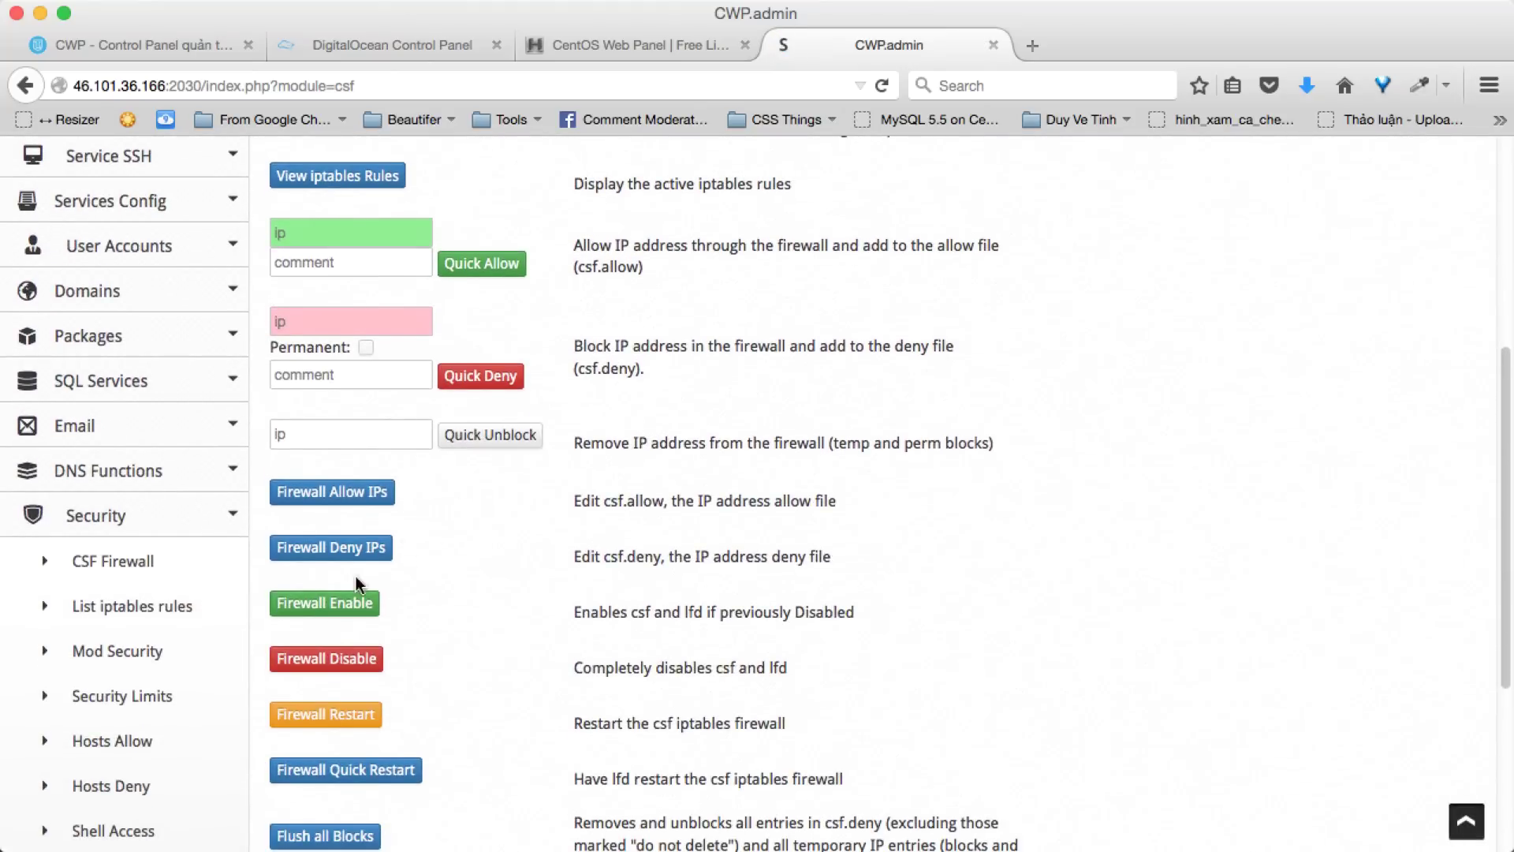
- Enable the csf firewall and lfd, then review the loaded firewall rules in the output
left_click(318, 609)
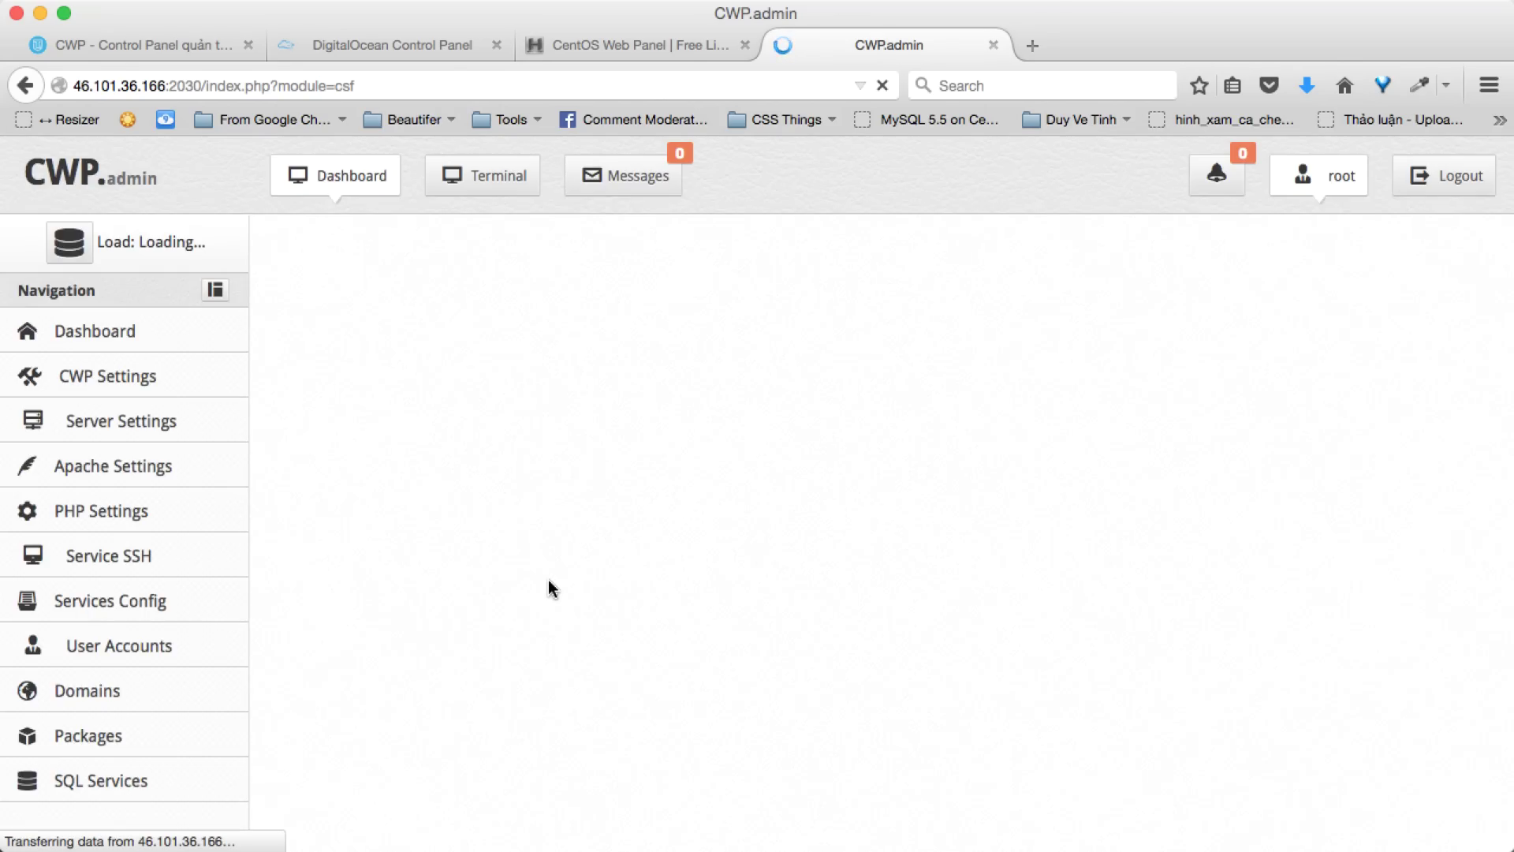
scroll(547, 579, "down", 15)
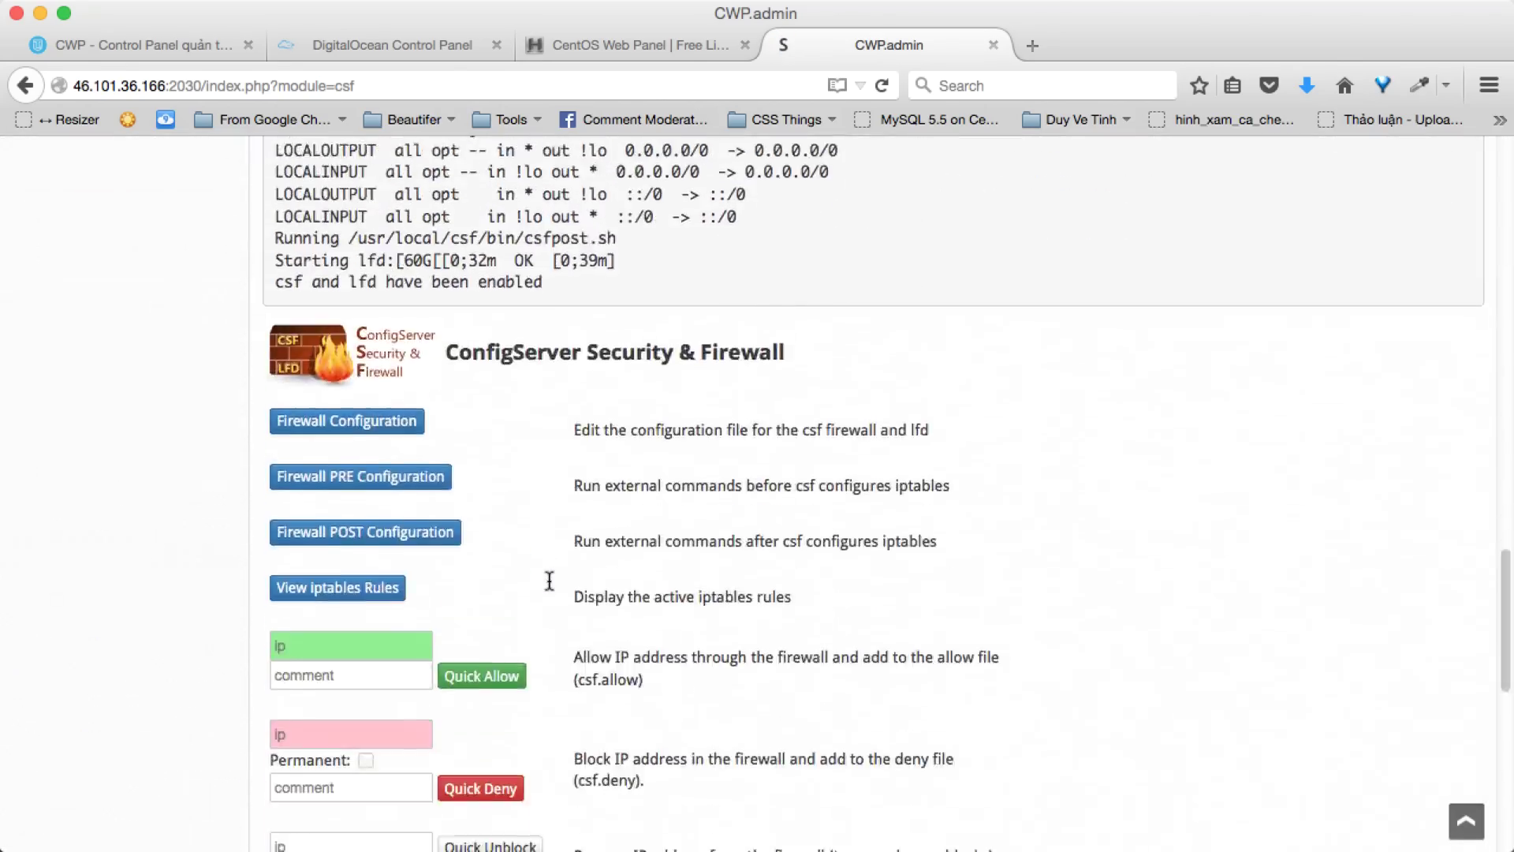
scroll(547, 581, "up", 12)
scroll(550, 588, "down", 12)
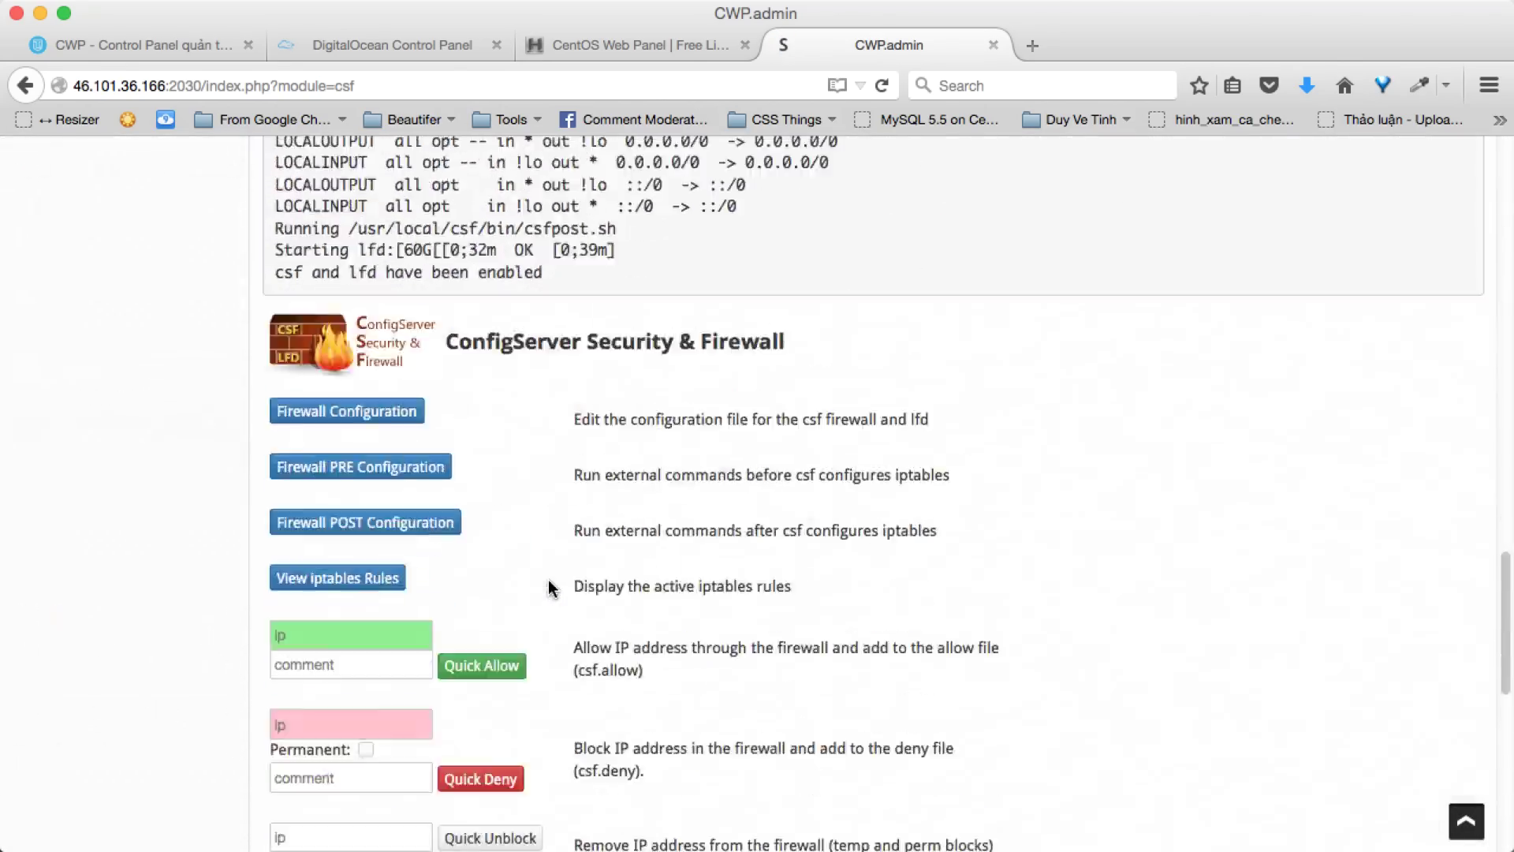
scroll(550, 590, "up", 2)
scroll(550, 588, "up", 5)
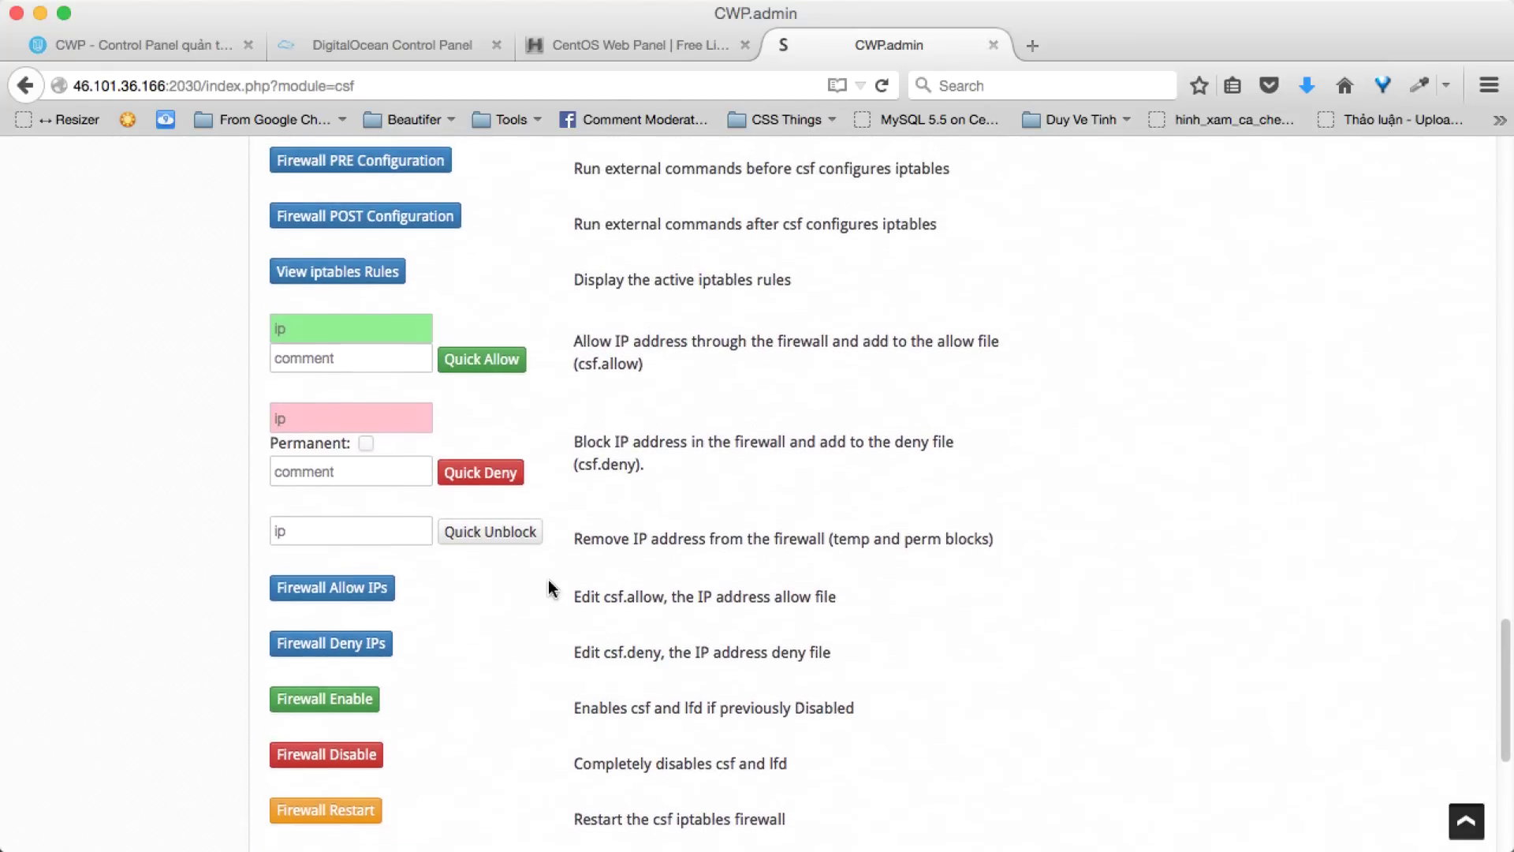
scroll(354, 591, "down", 1)
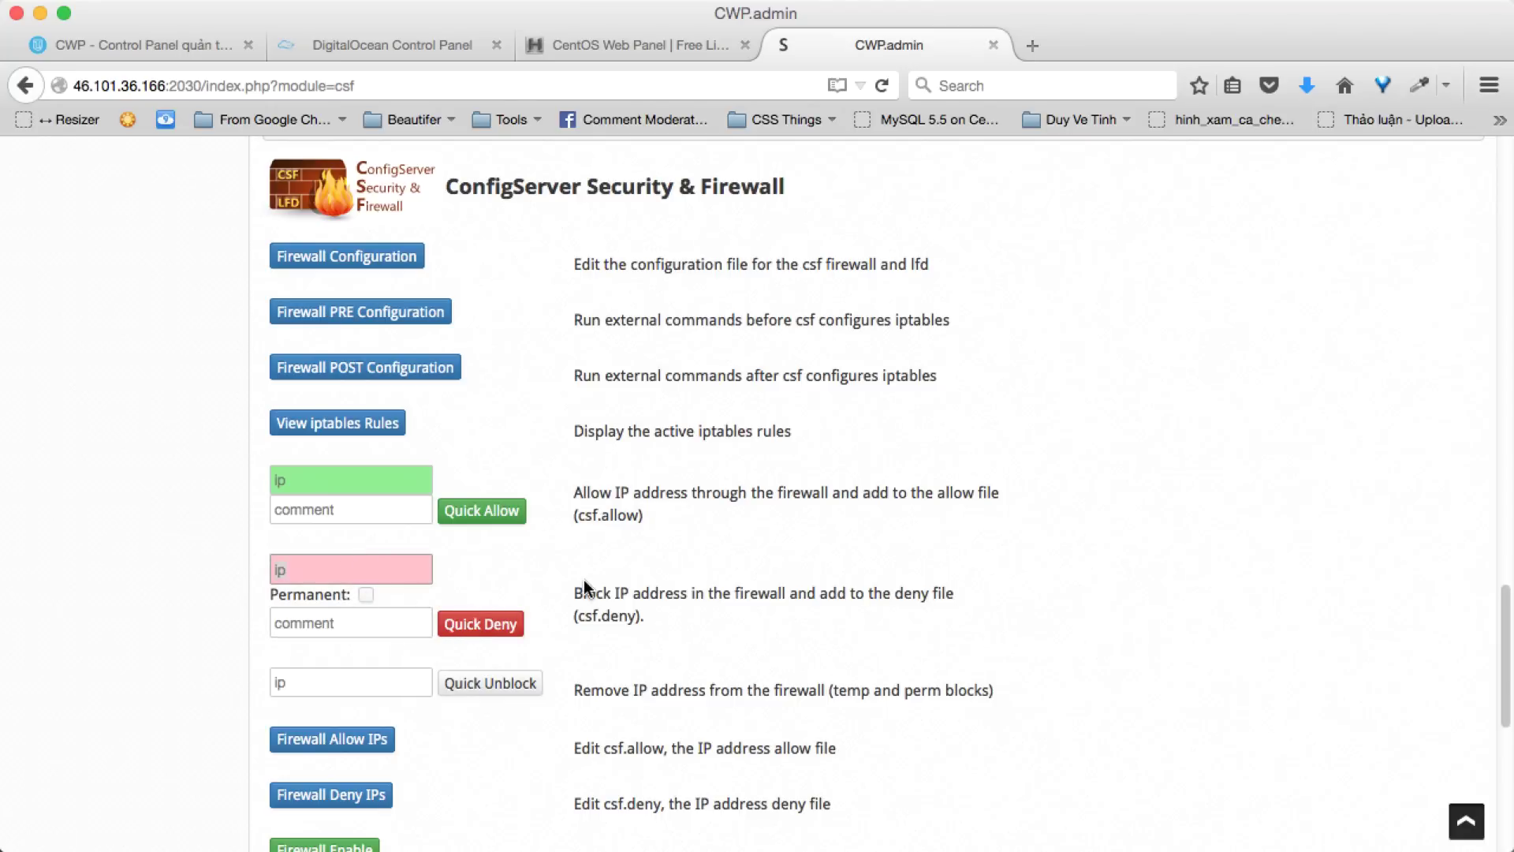
scroll(585, 584, "up", 2)
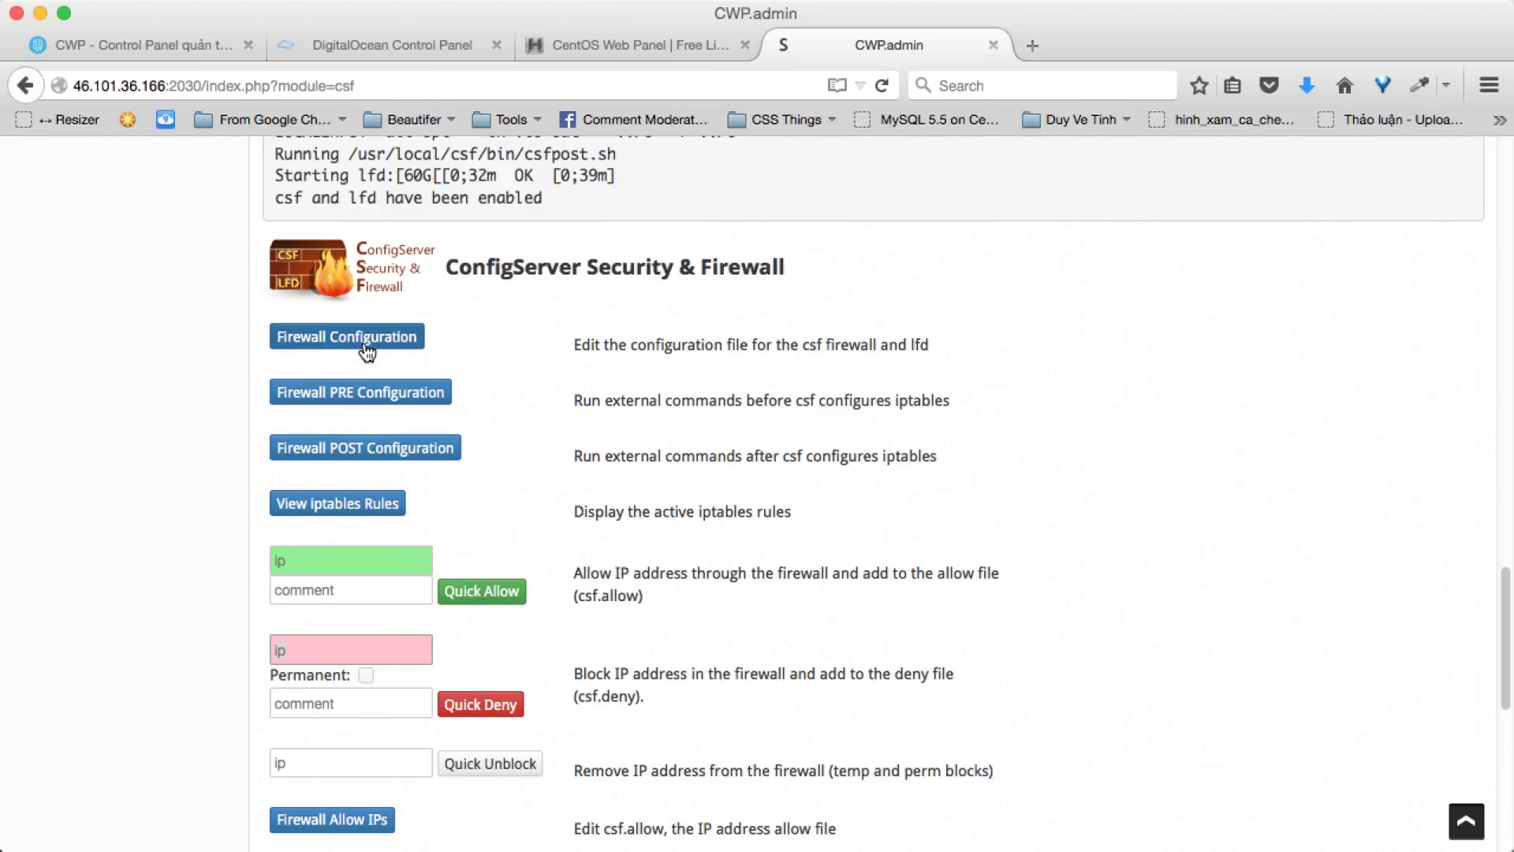
scroll(365, 350, "down", 8)
scroll(365, 350, "up", 11)
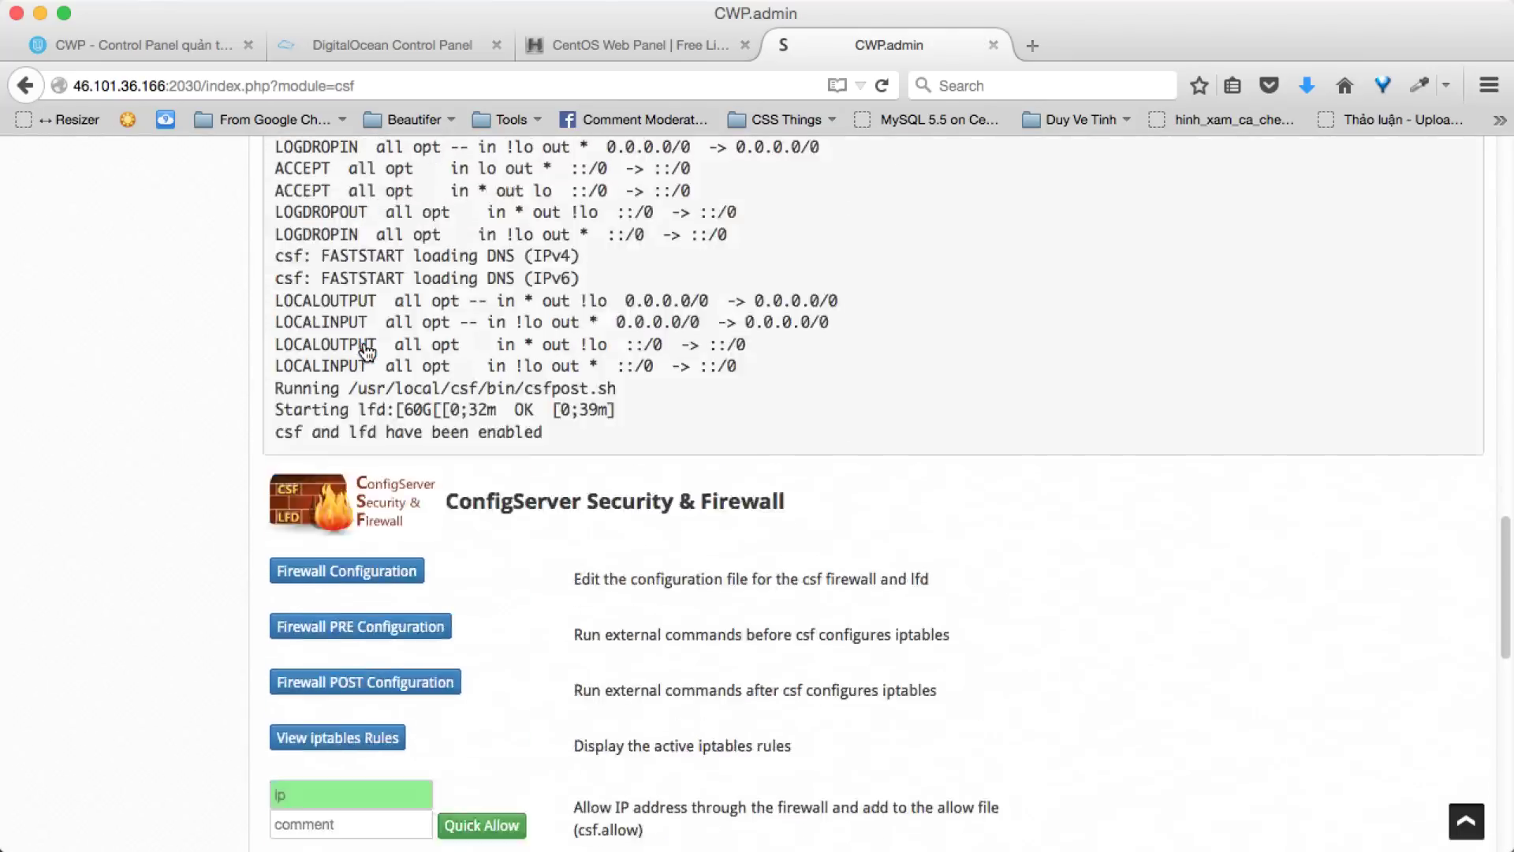
scroll(365, 350, "up", 15)
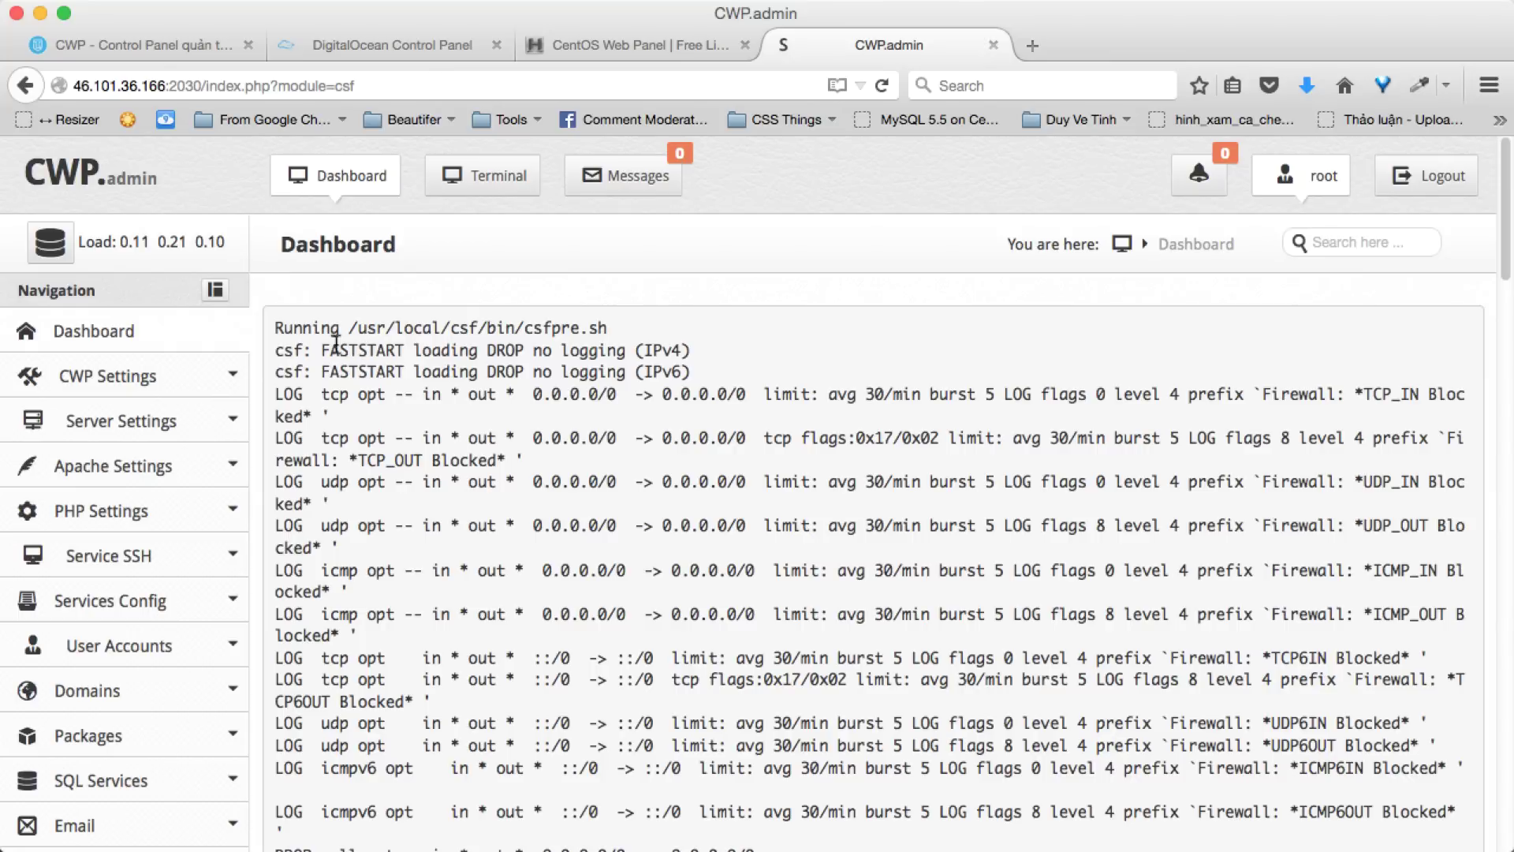
- Choose Apache & Nginx Reverse Proxy under Select WebServers and save and rebuild the configuration
left_click(213, 466)
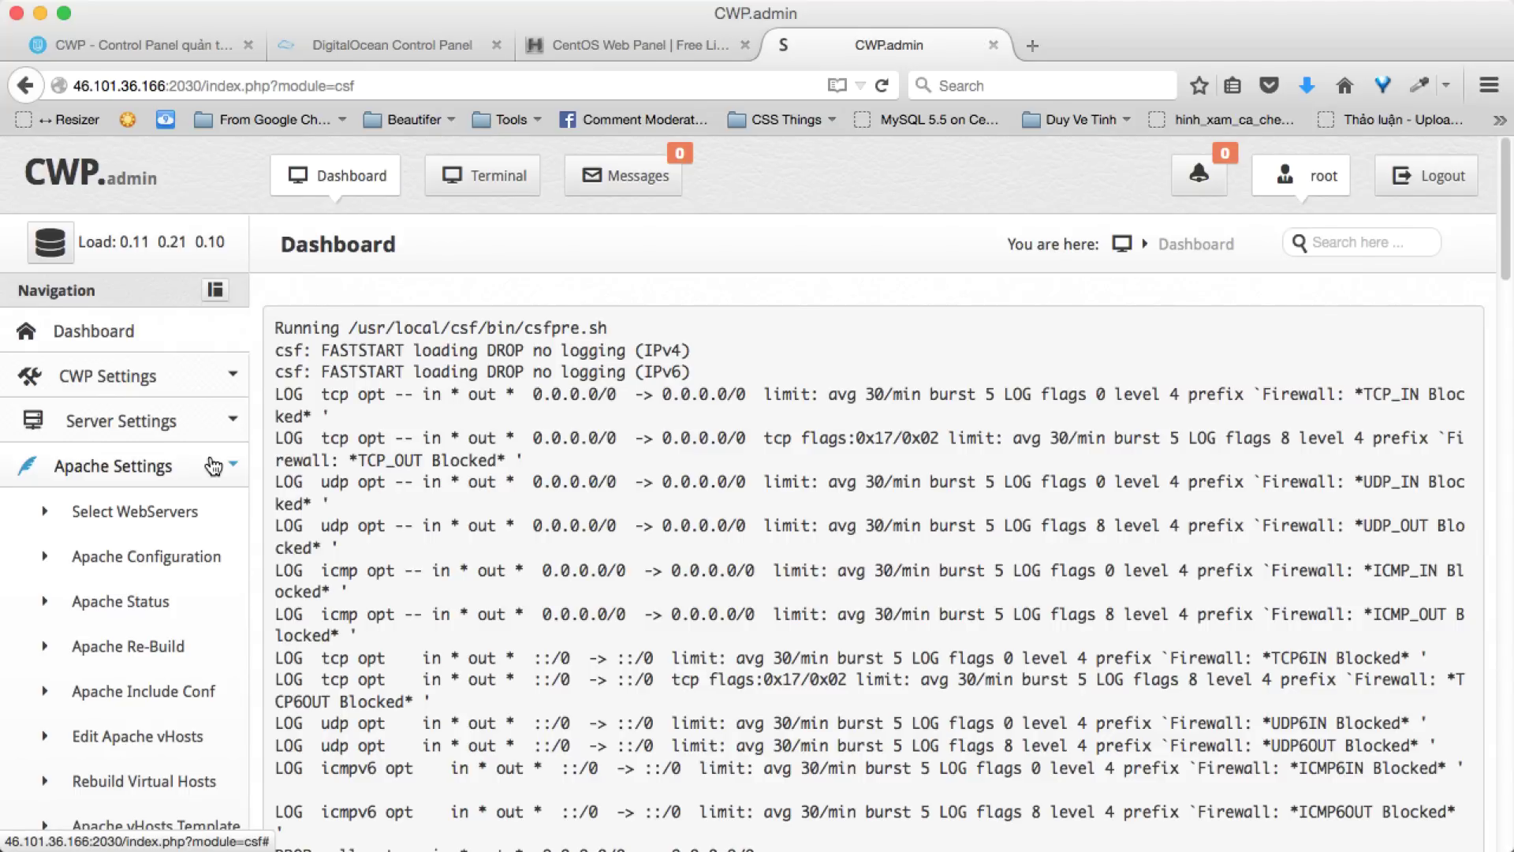
left_click(111, 509)
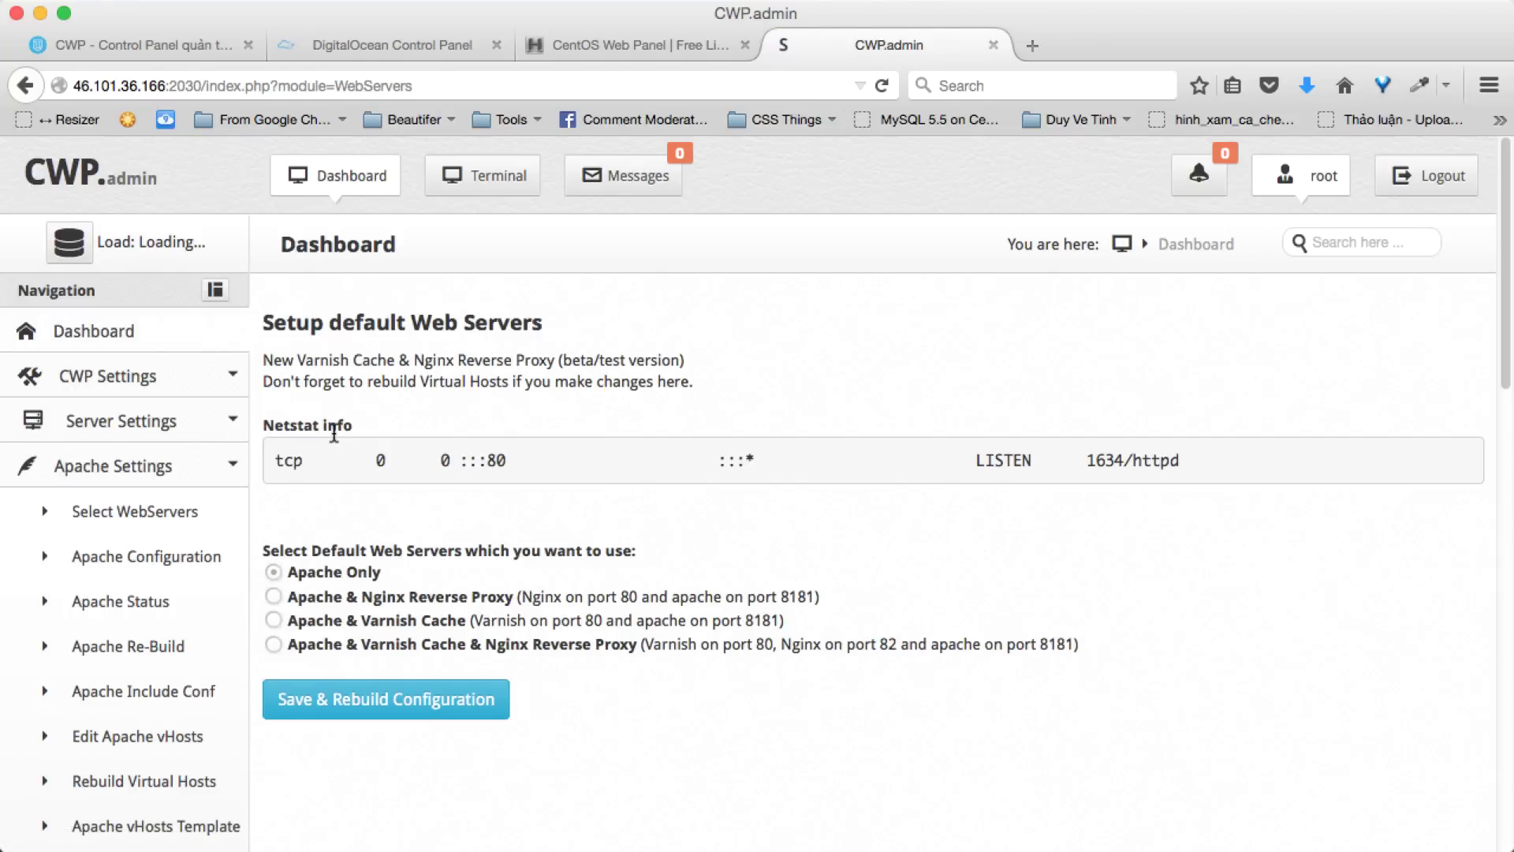
left_click(278, 595)
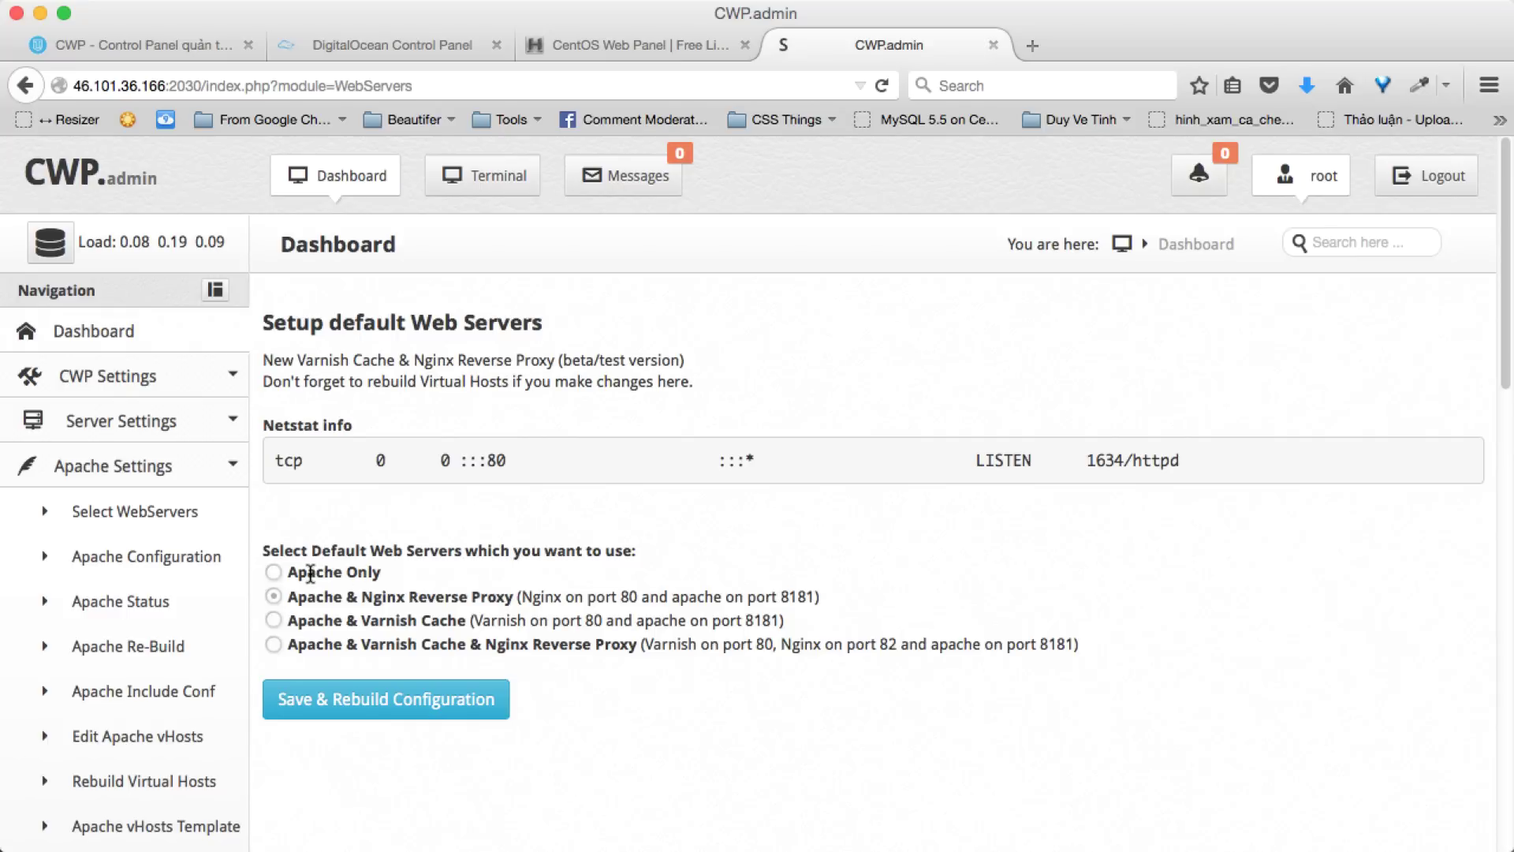
left_click(373, 724)
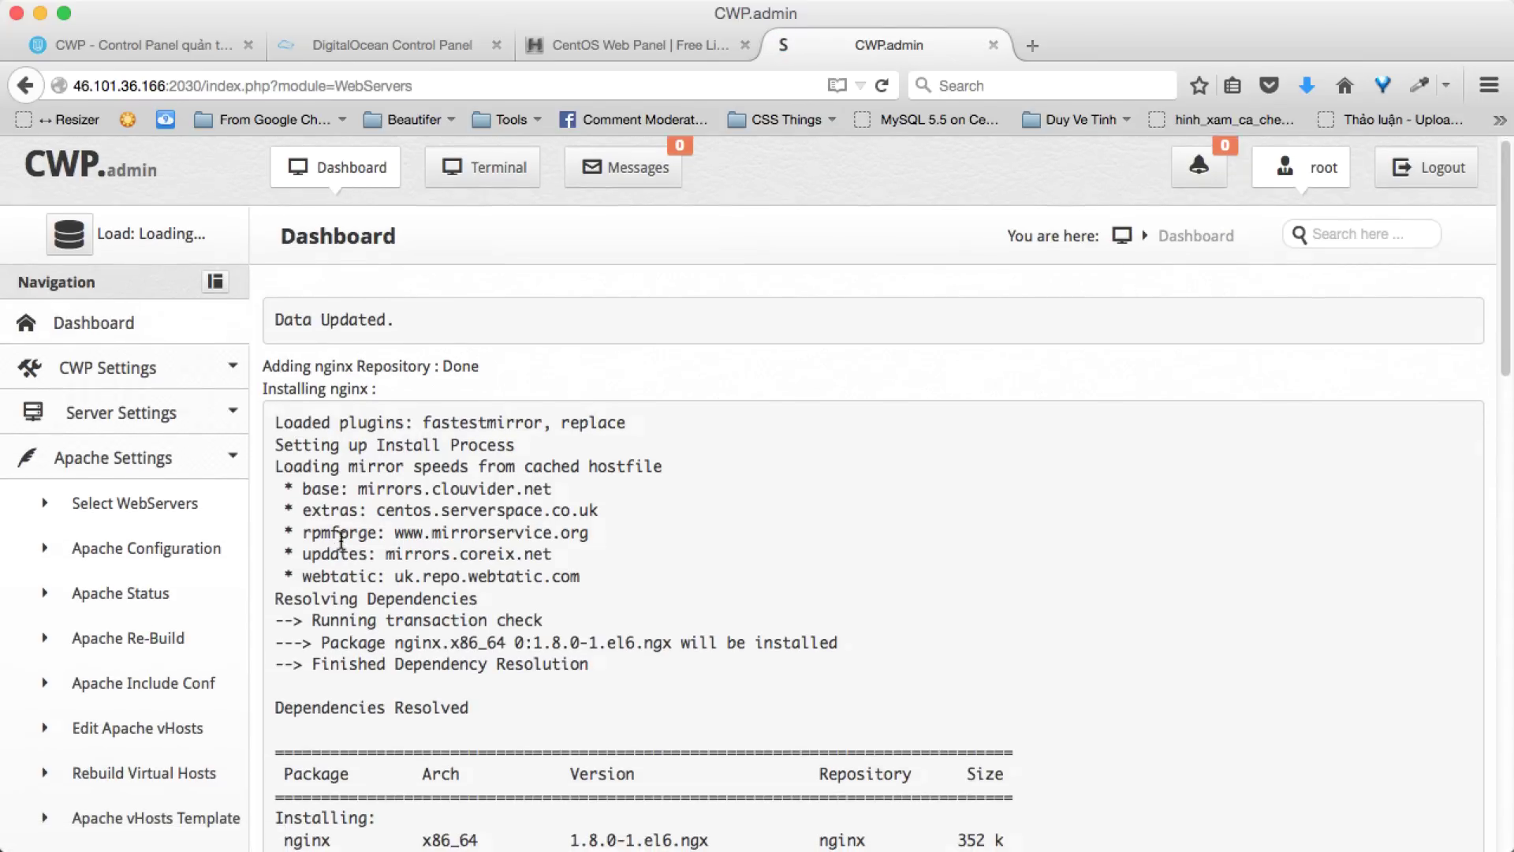
- Check the nginx 1.8.0 install output and open the Create a New Account form under User Accounts
scroll(343, 544, "down", 10)
scroll(343, 544, "up", 2)
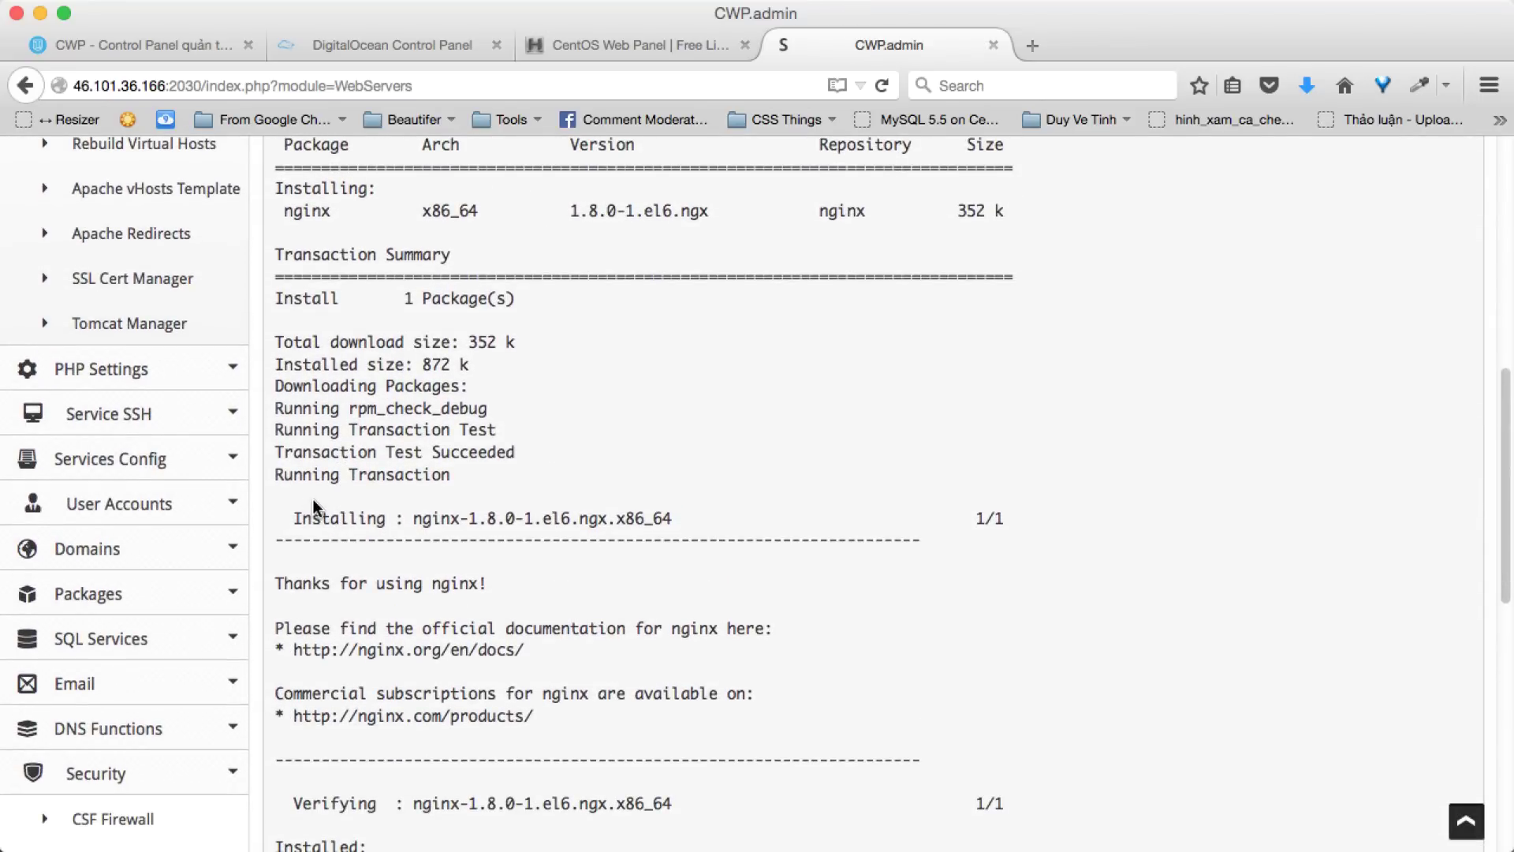
left_click(228, 516)
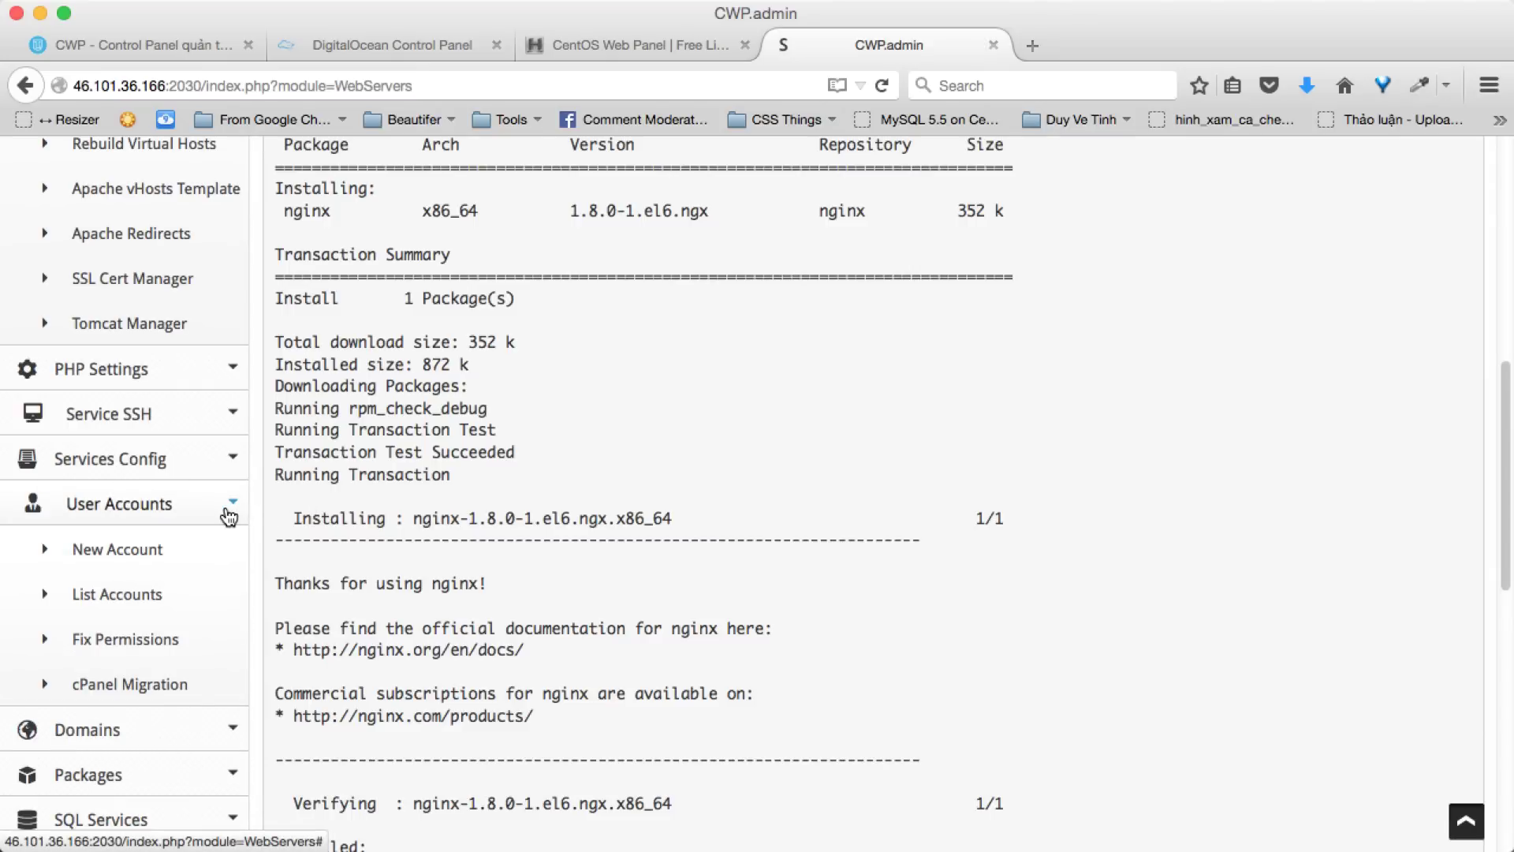
left_click(150, 549)
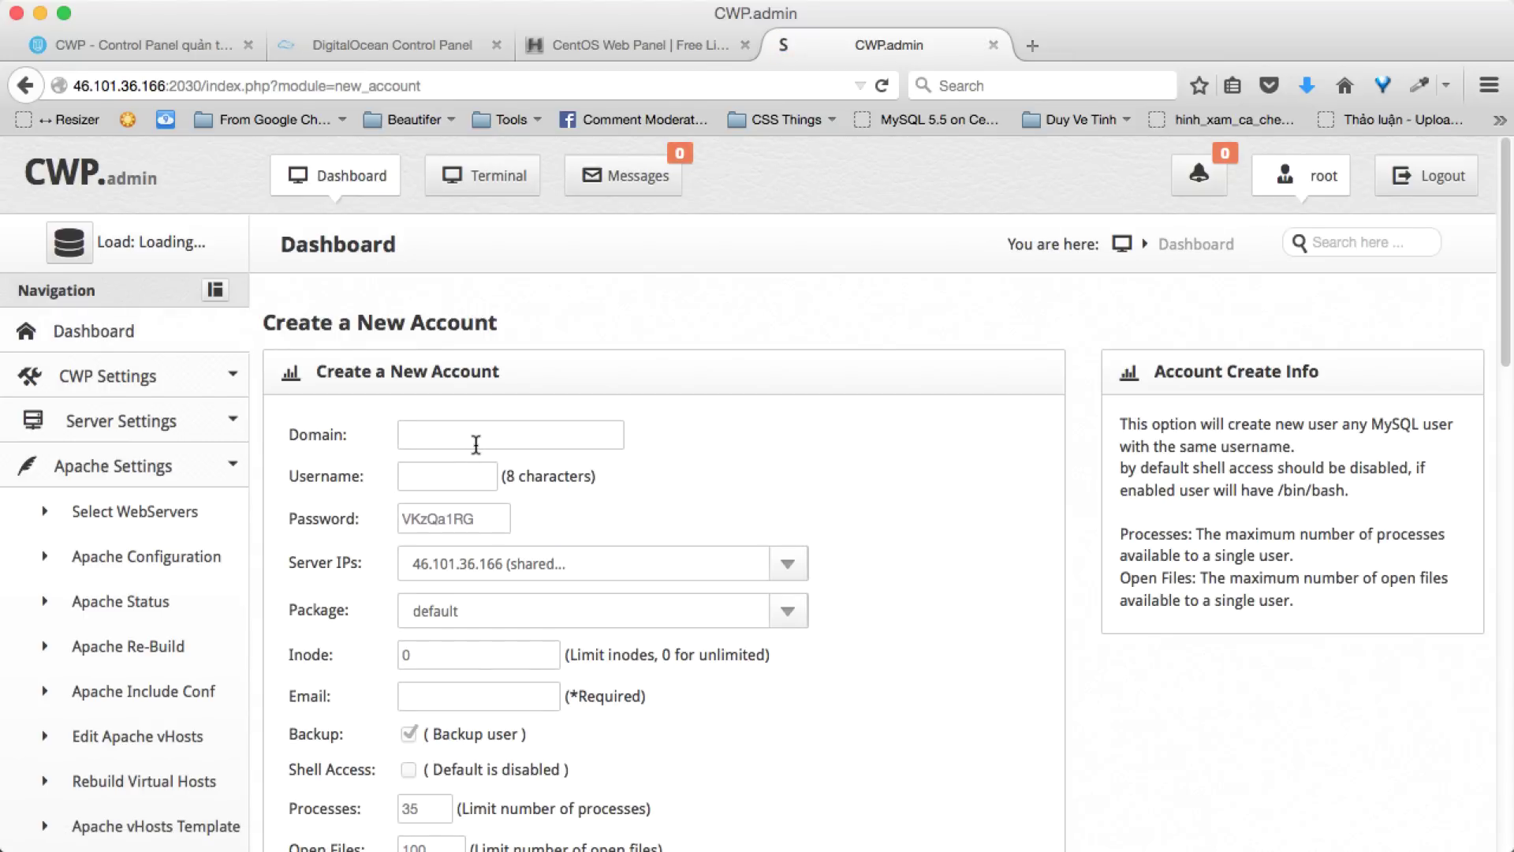
- Fill in domain thichweb.com, username thic, a password, and shared IP 46.101.36.166
left_click(474, 437)
type("thi")
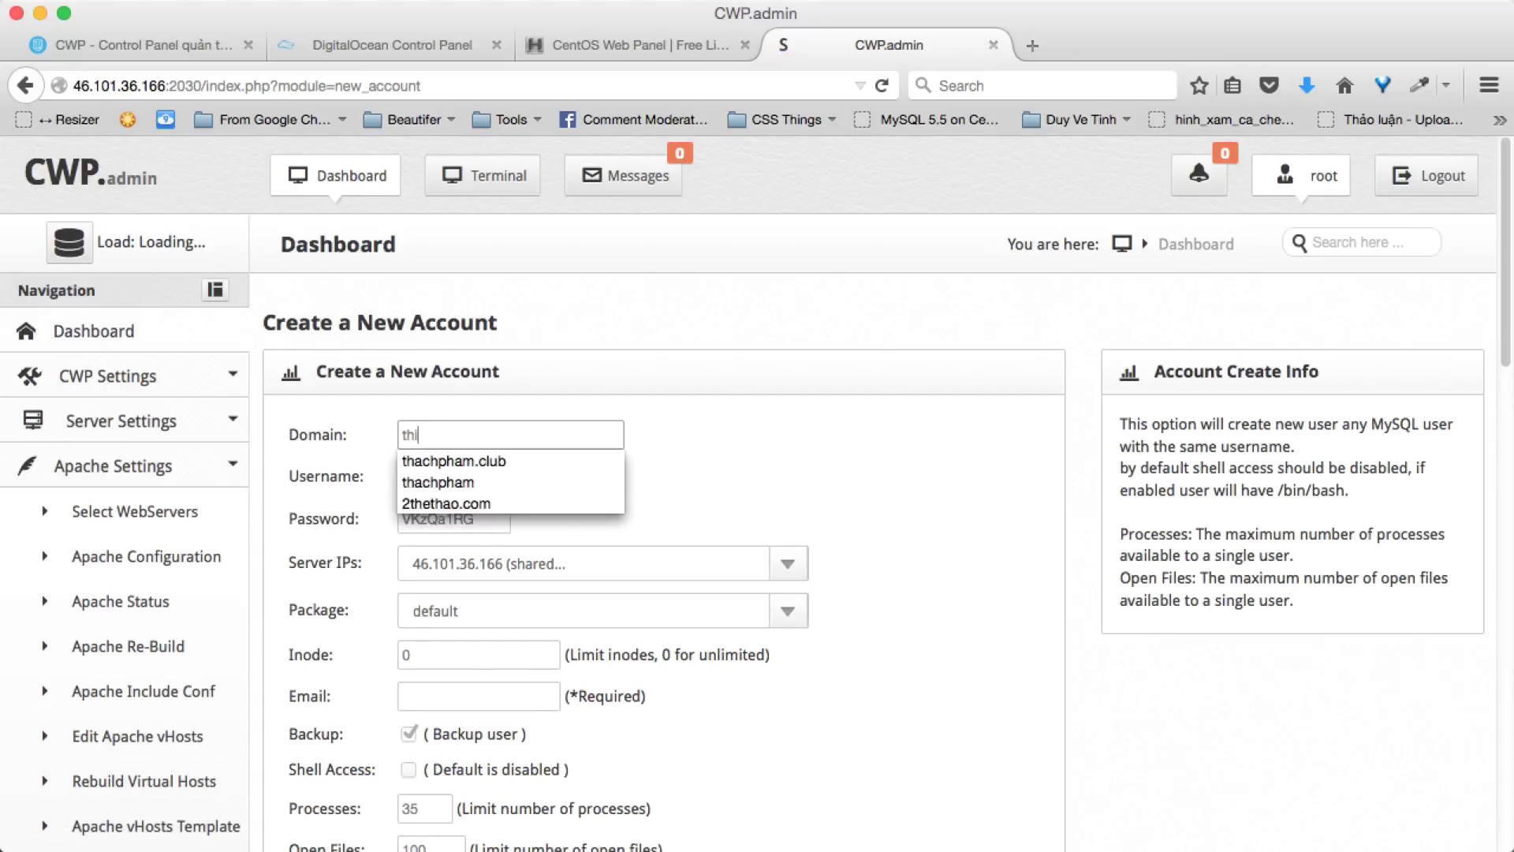
type("chweb.com")
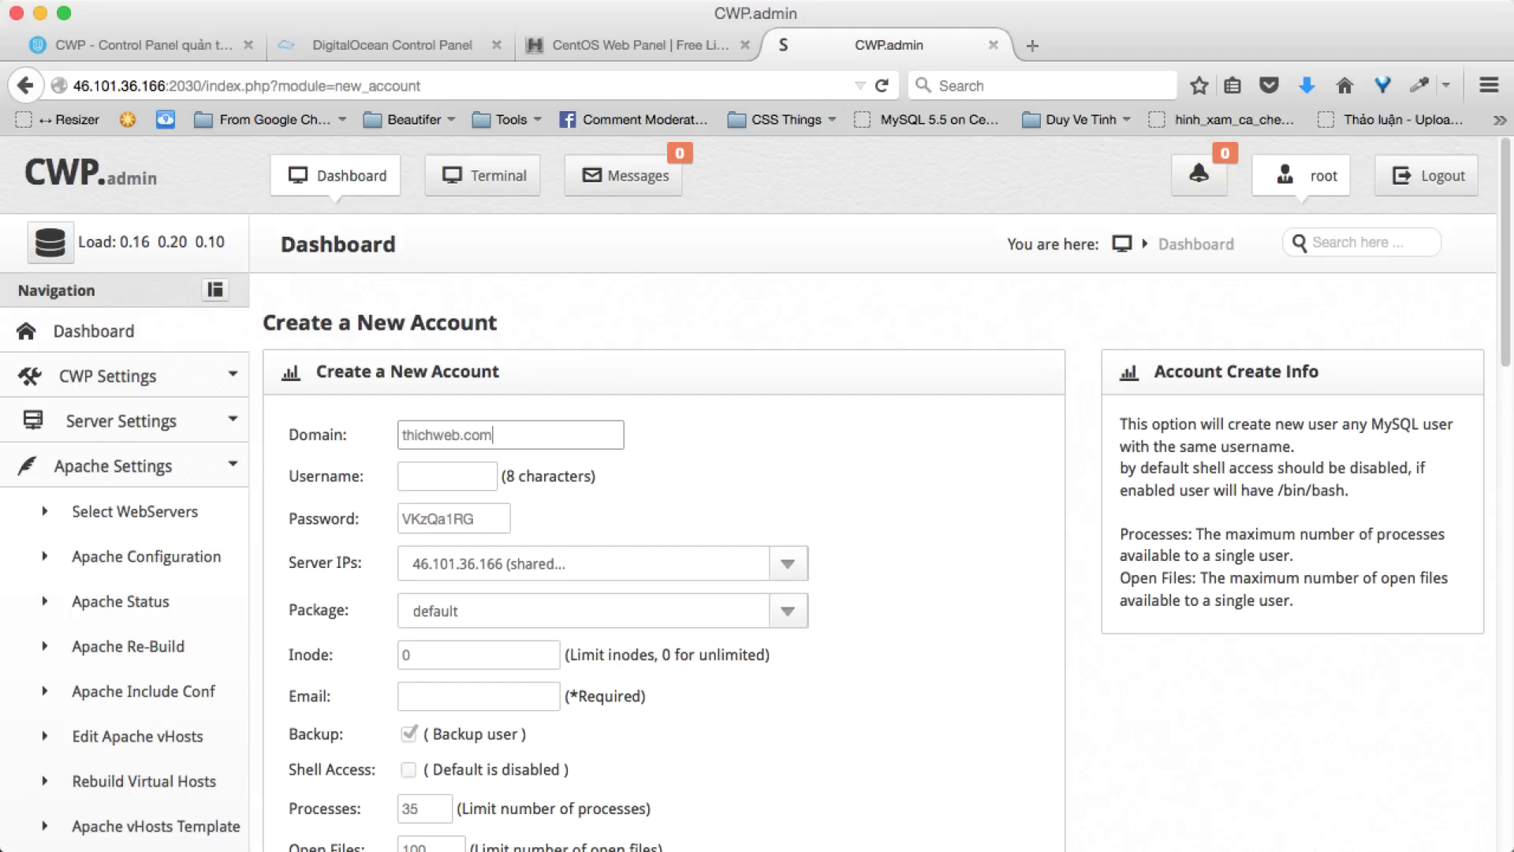
key("Tab")
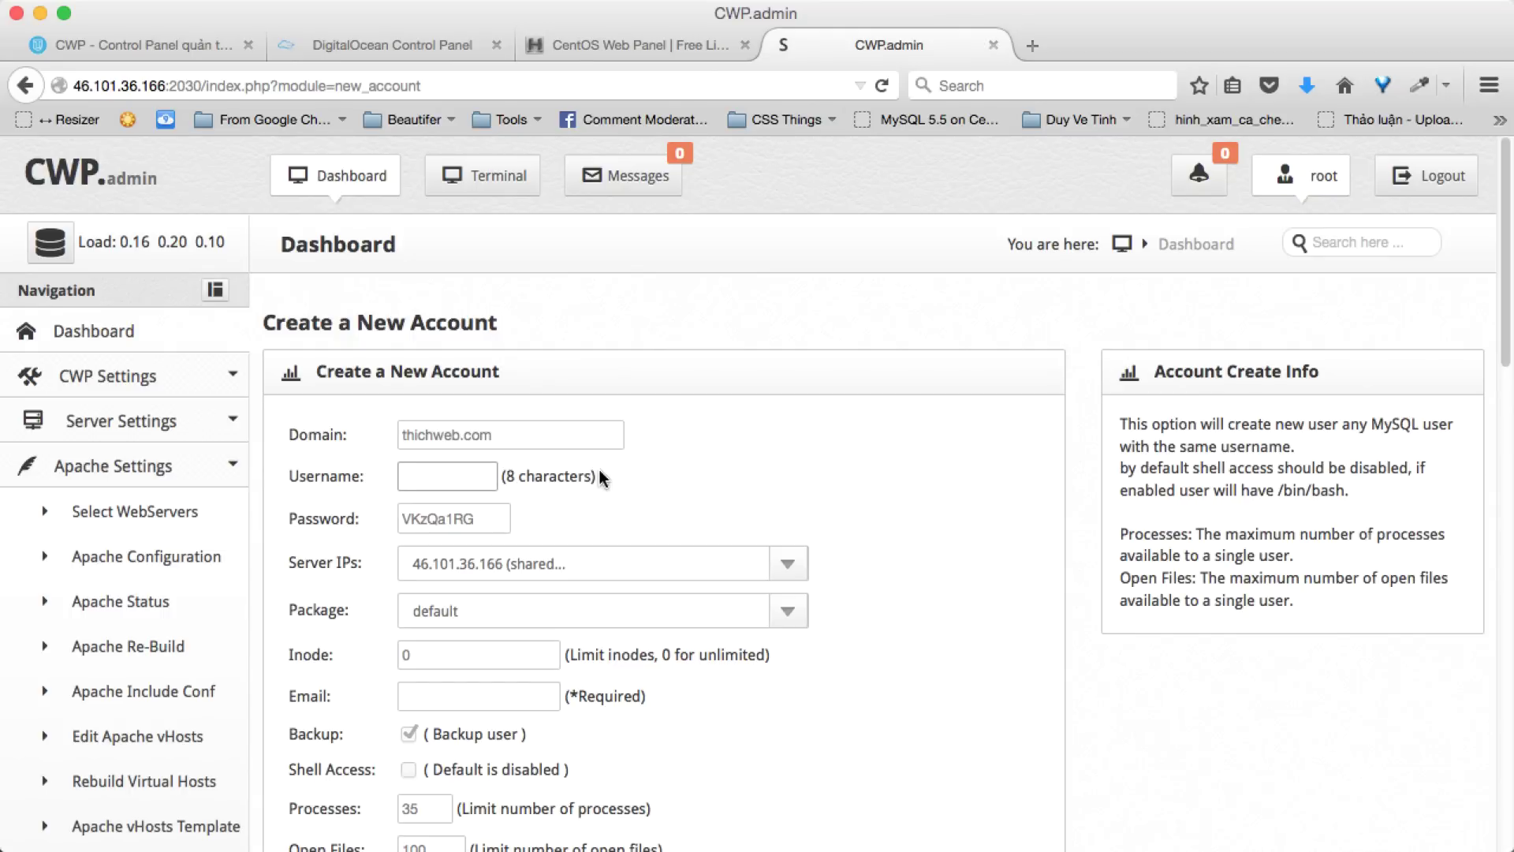
type("thichweb")
key("Tab")
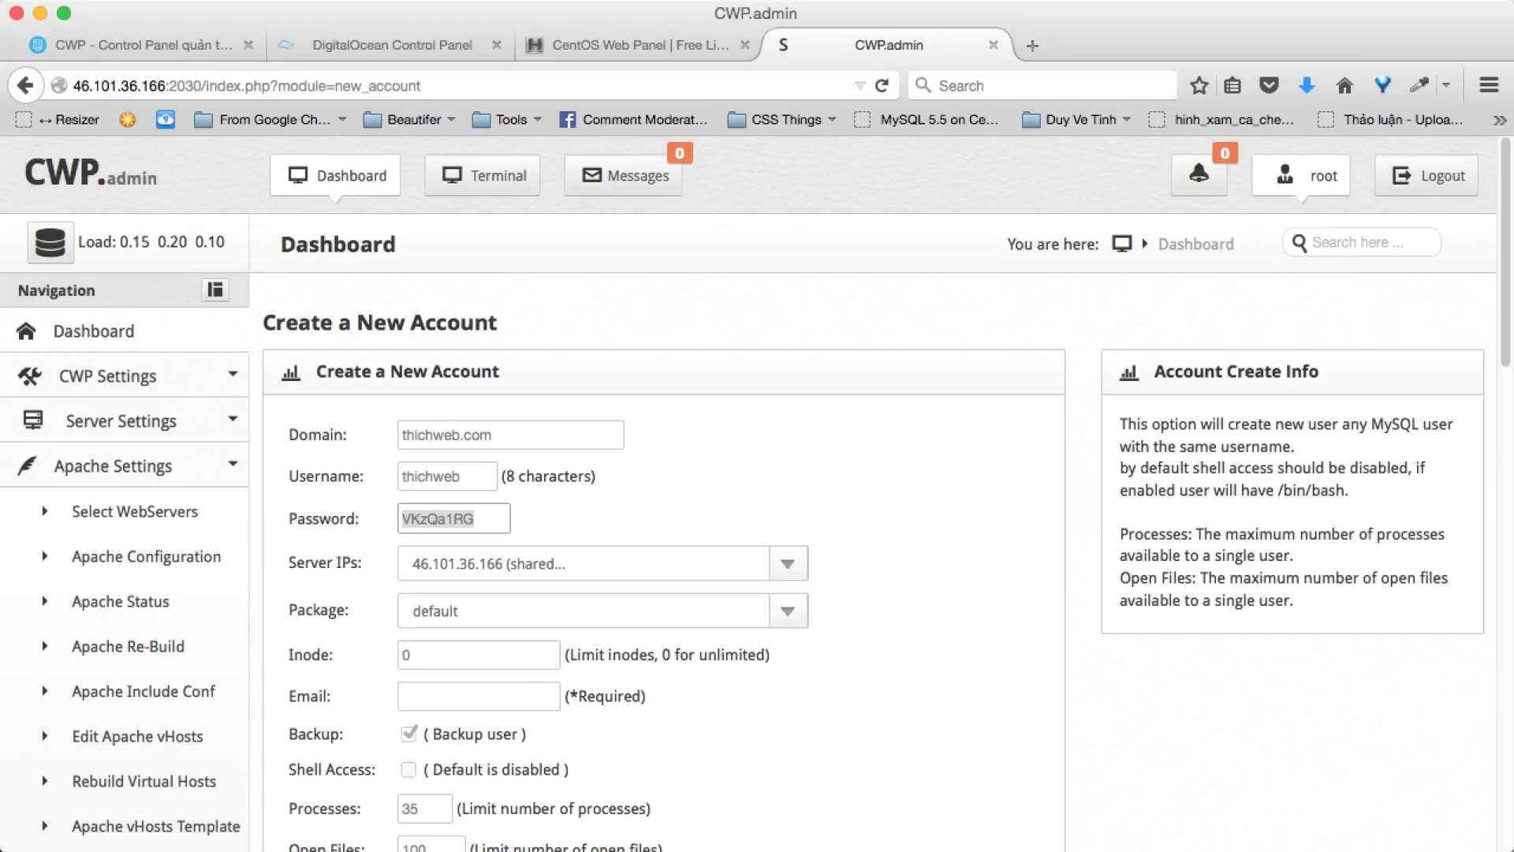
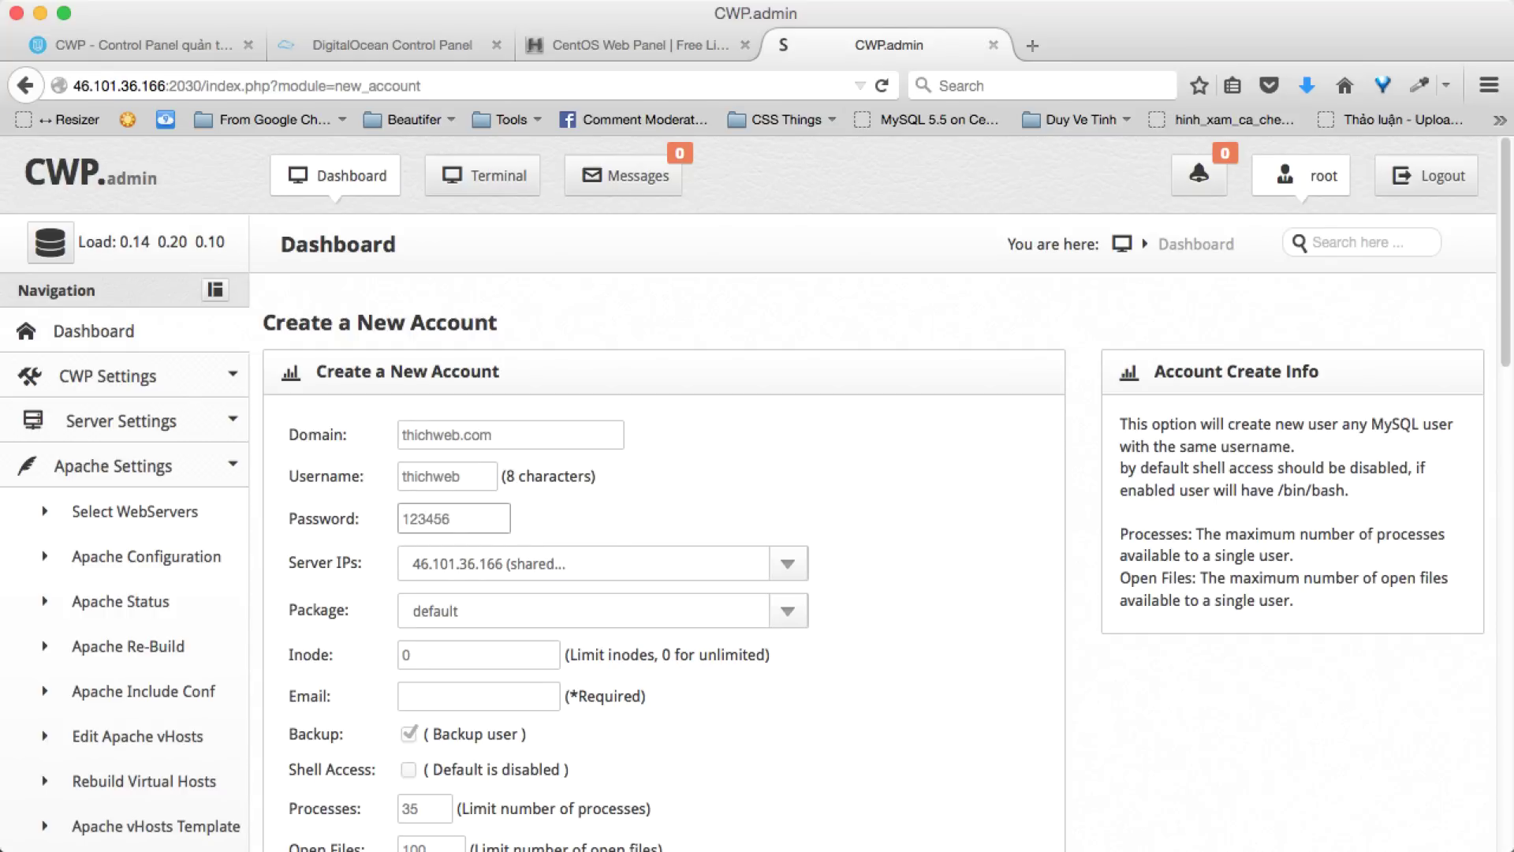
left_click(623, 562)
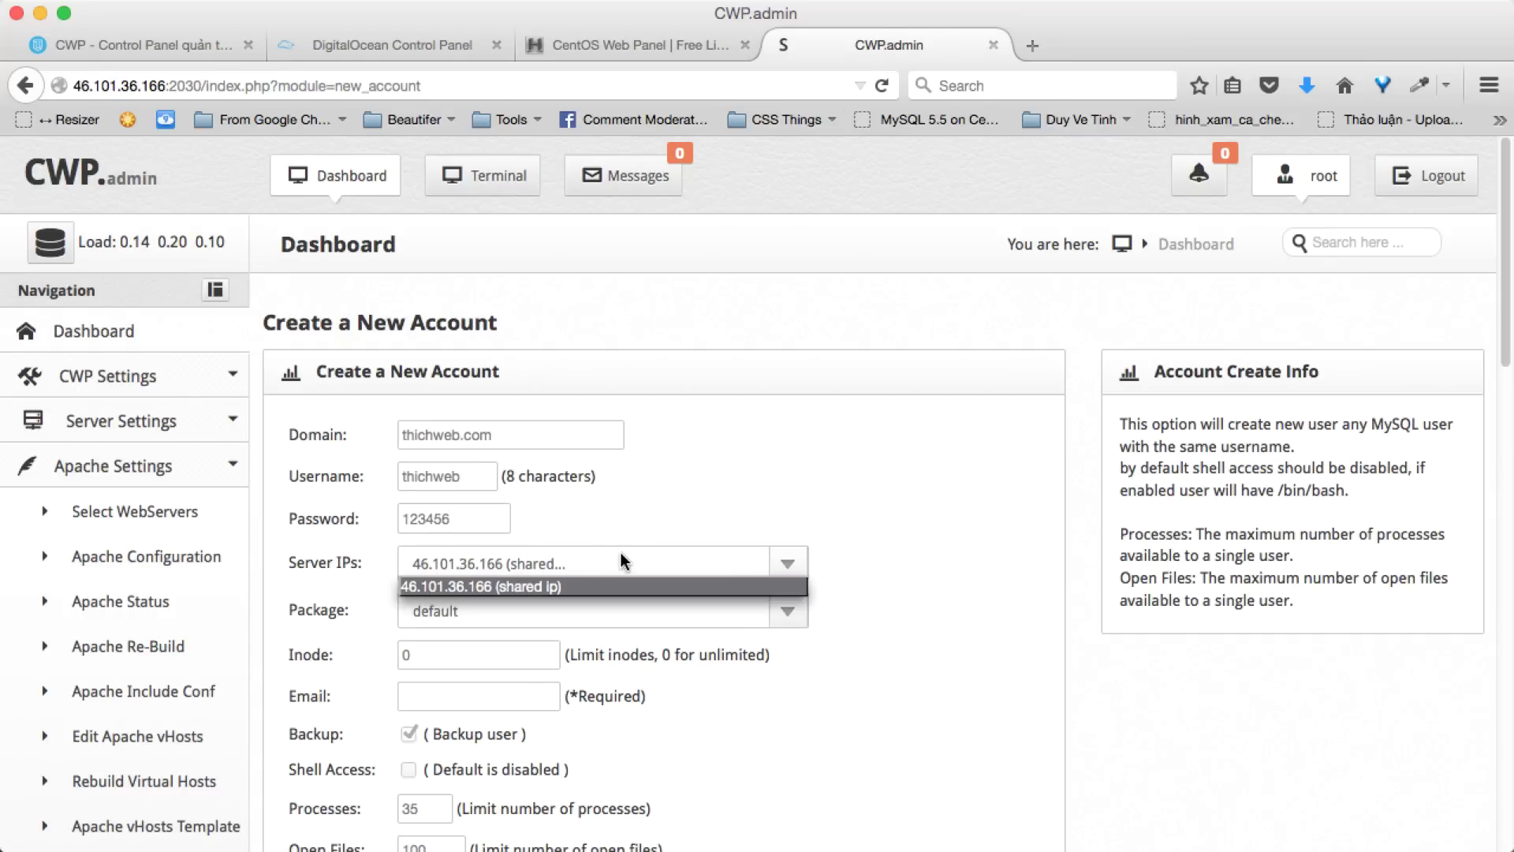
left_click(541, 588)
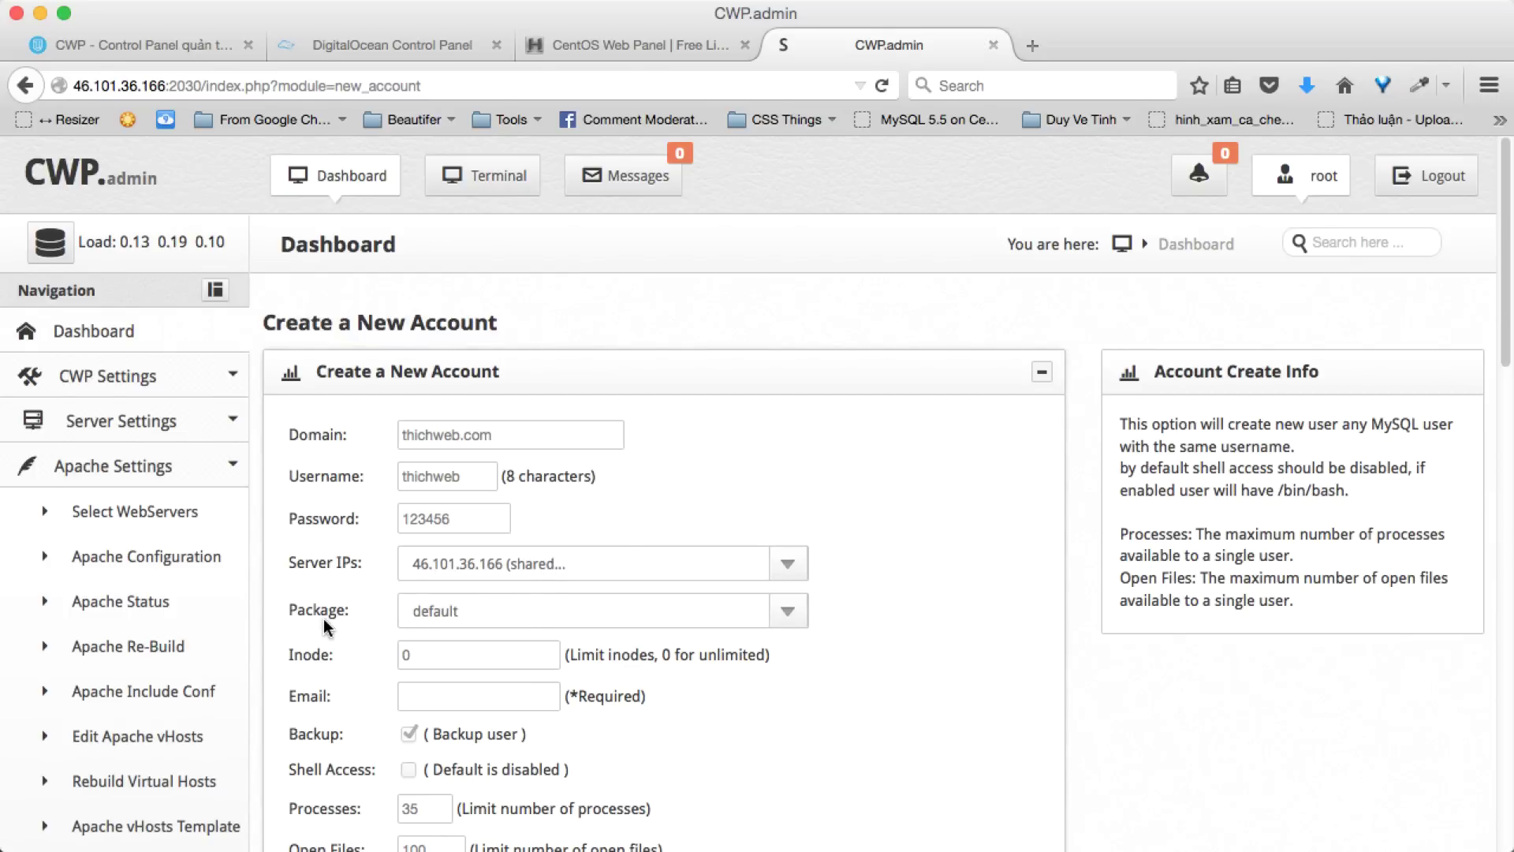
- Enter the contact e-mail address, adjust the open files limit, and create the account
scroll(323, 618, "down", 3)
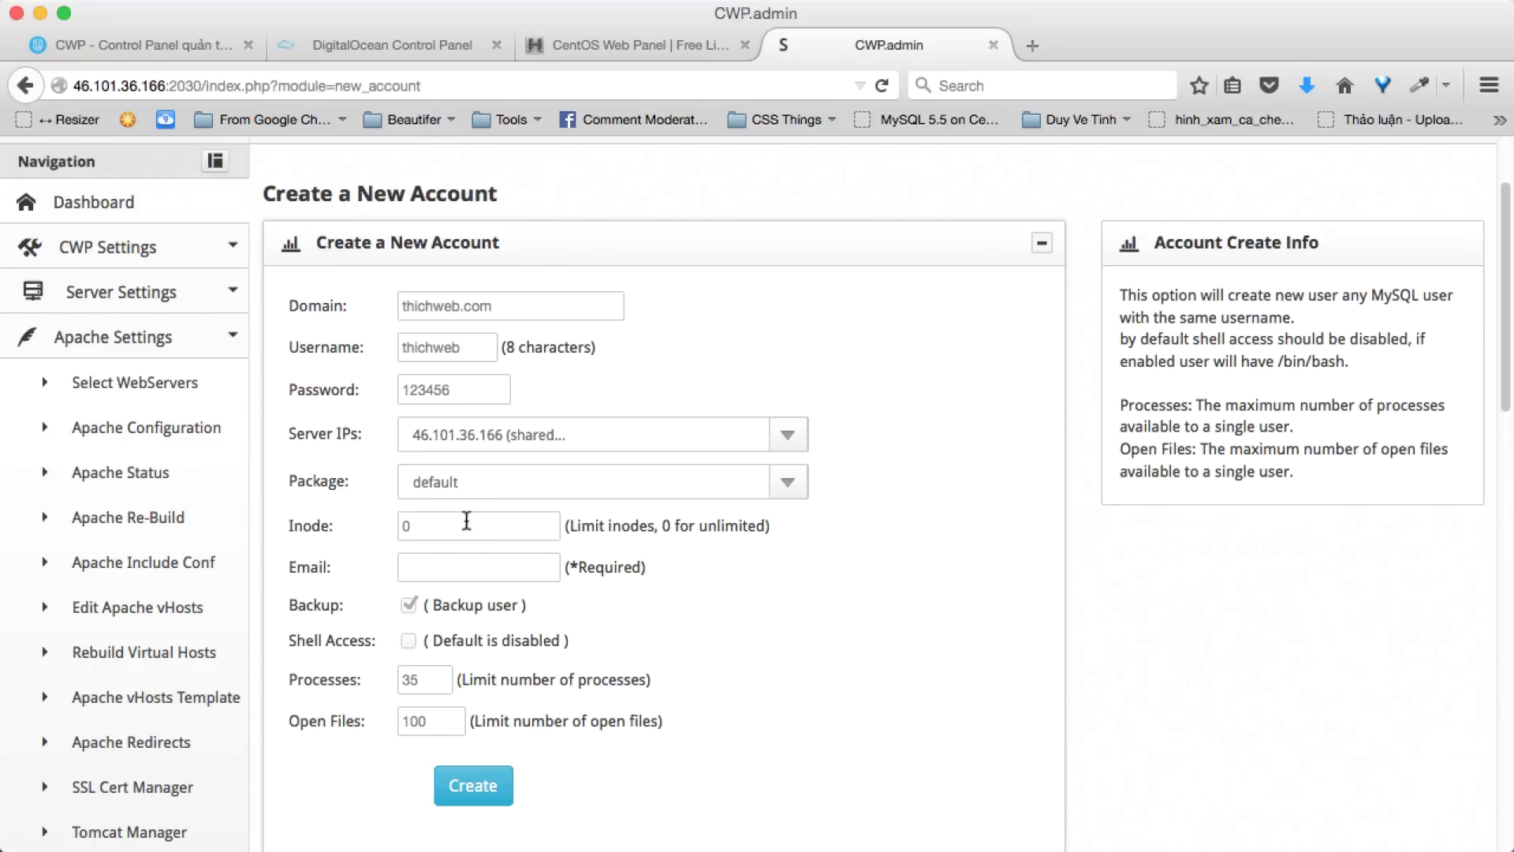
left_click(471, 567)
type("contact")
key("Down")
key("Return")
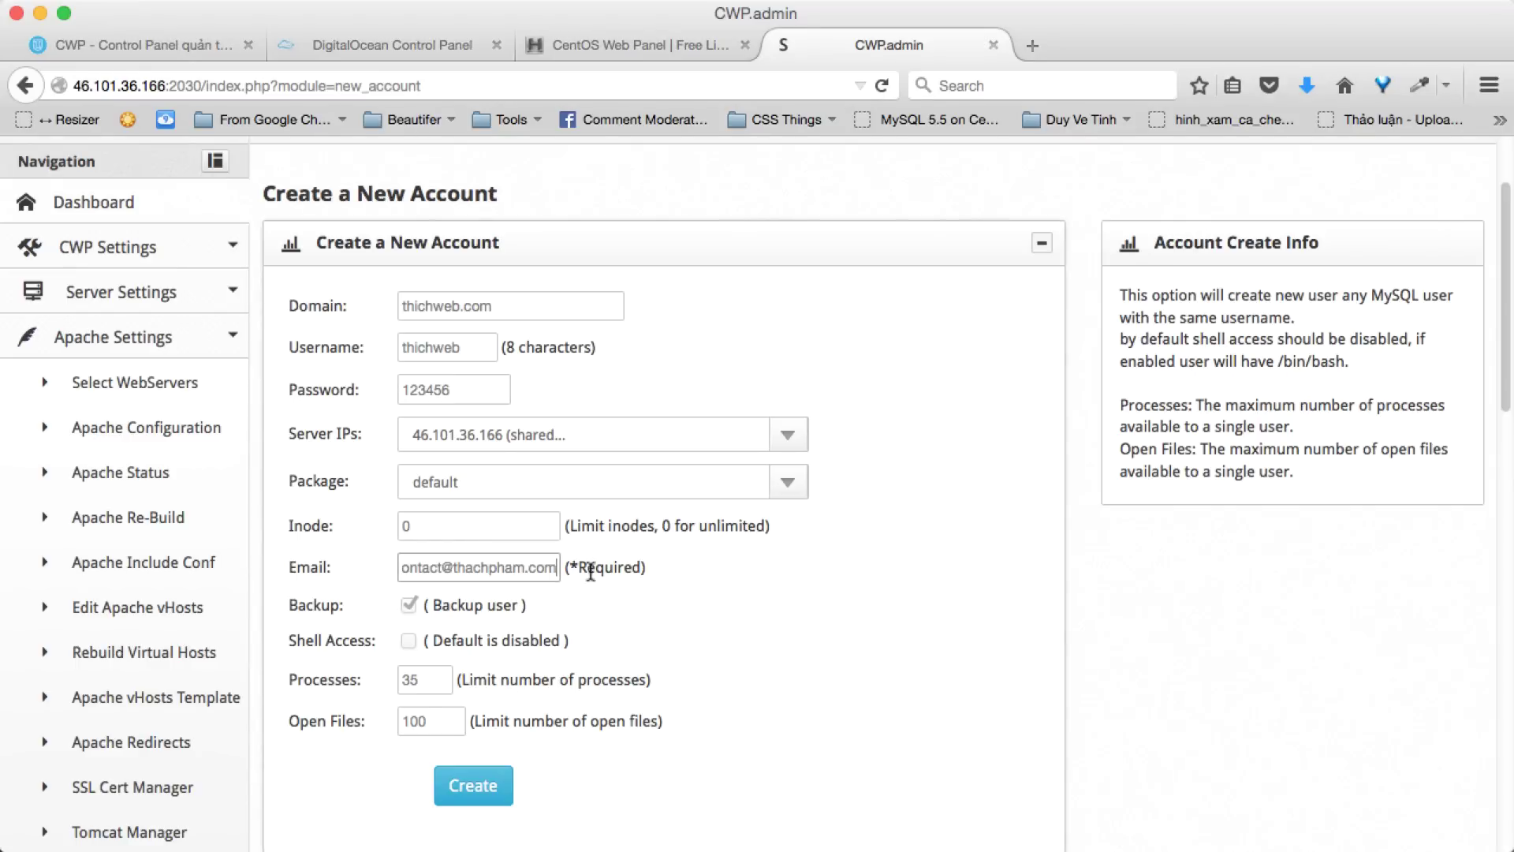
left_click(429, 680)
left_click(435, 722)
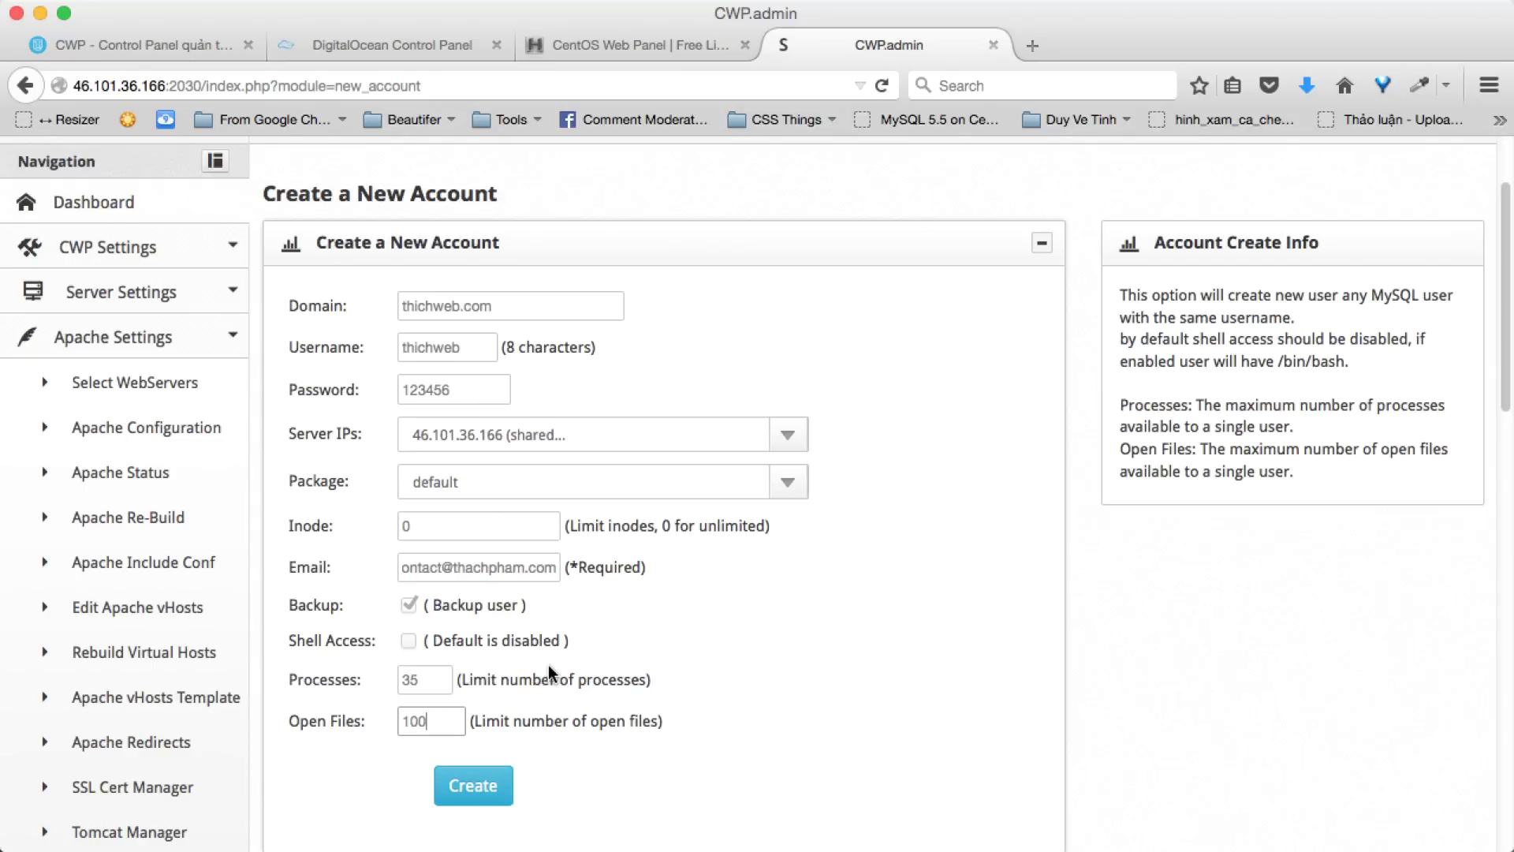
left_click(475, 781)
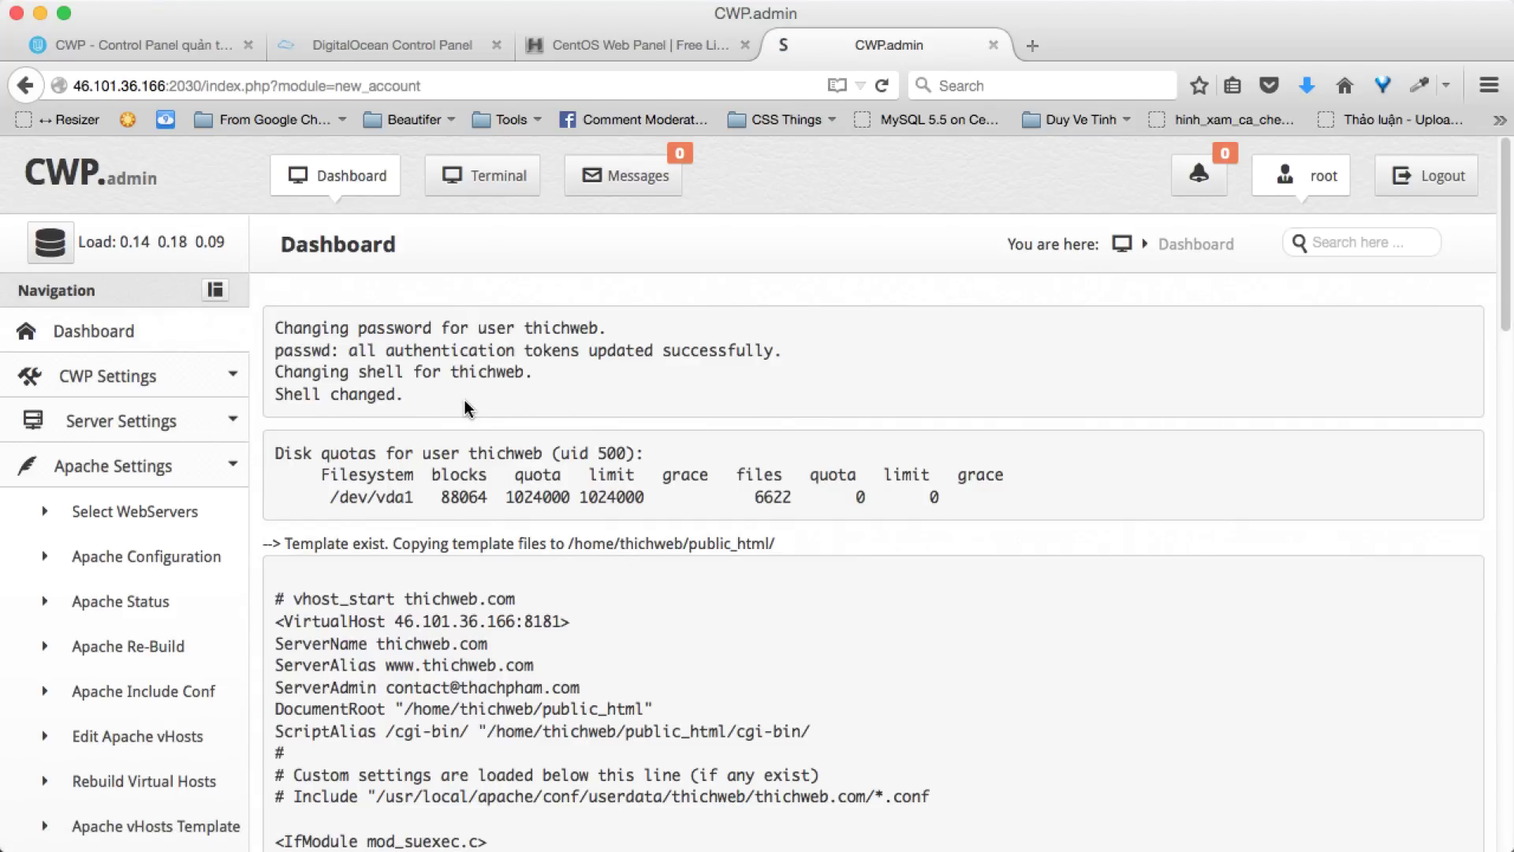
- Select the server IP in the CWP page address
scroll(466, 377, "down", 15)
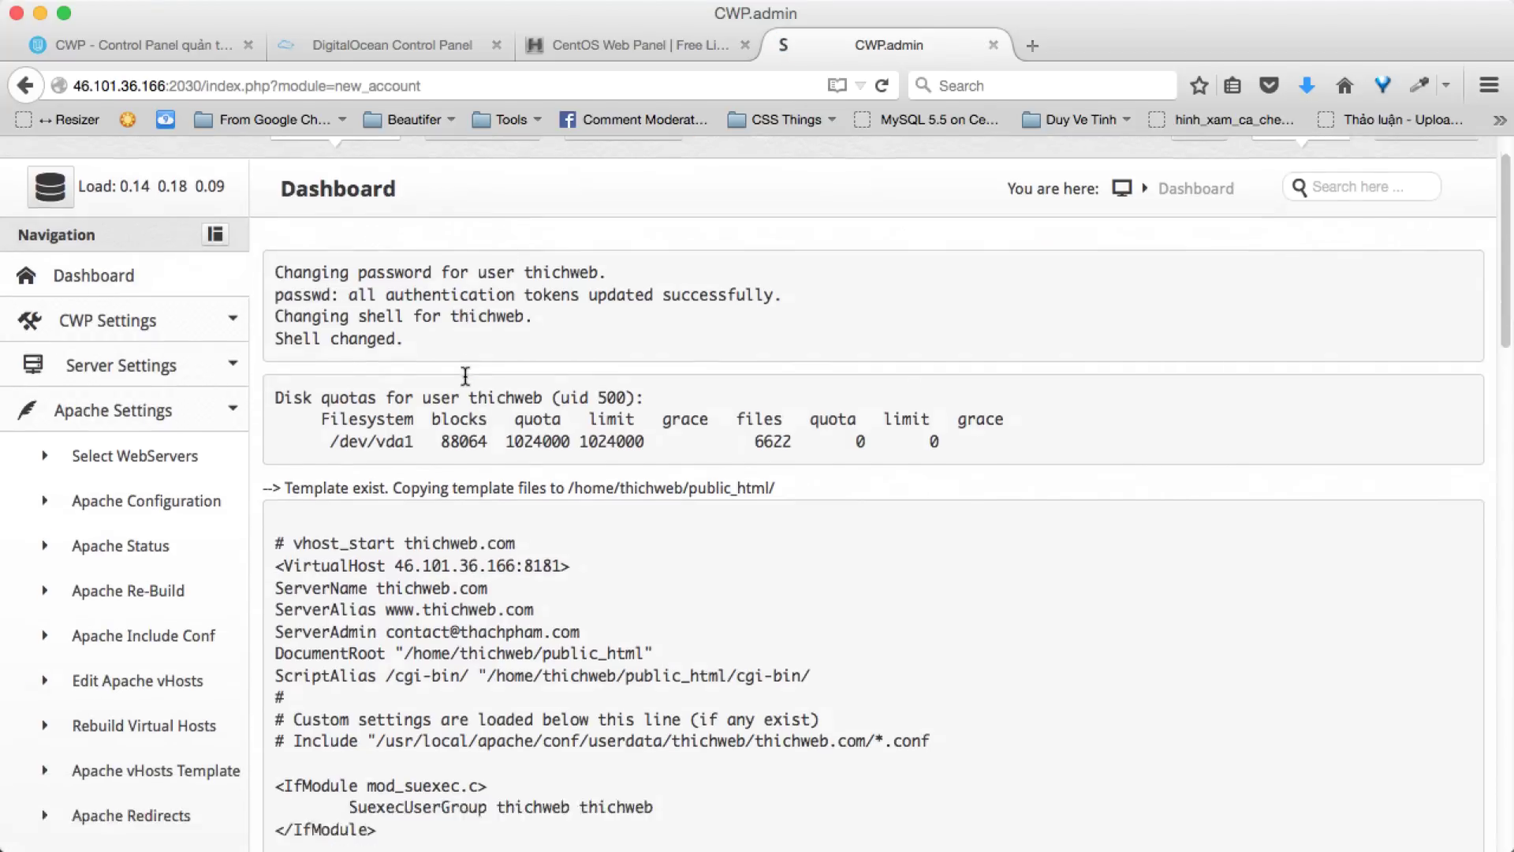
scroll(465, 377, "up", 15)
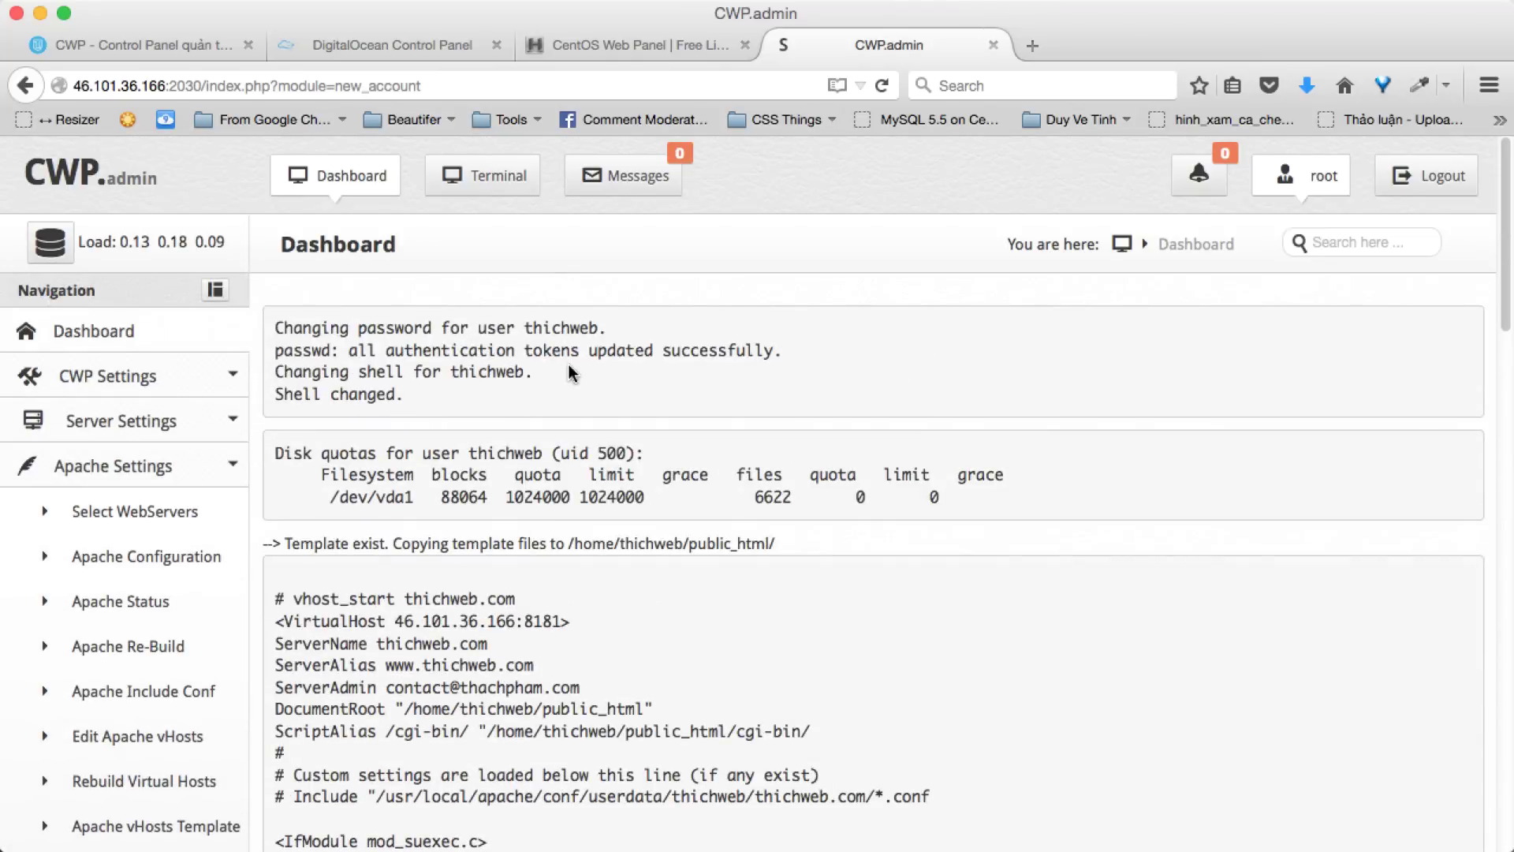
left_click(165, 85)
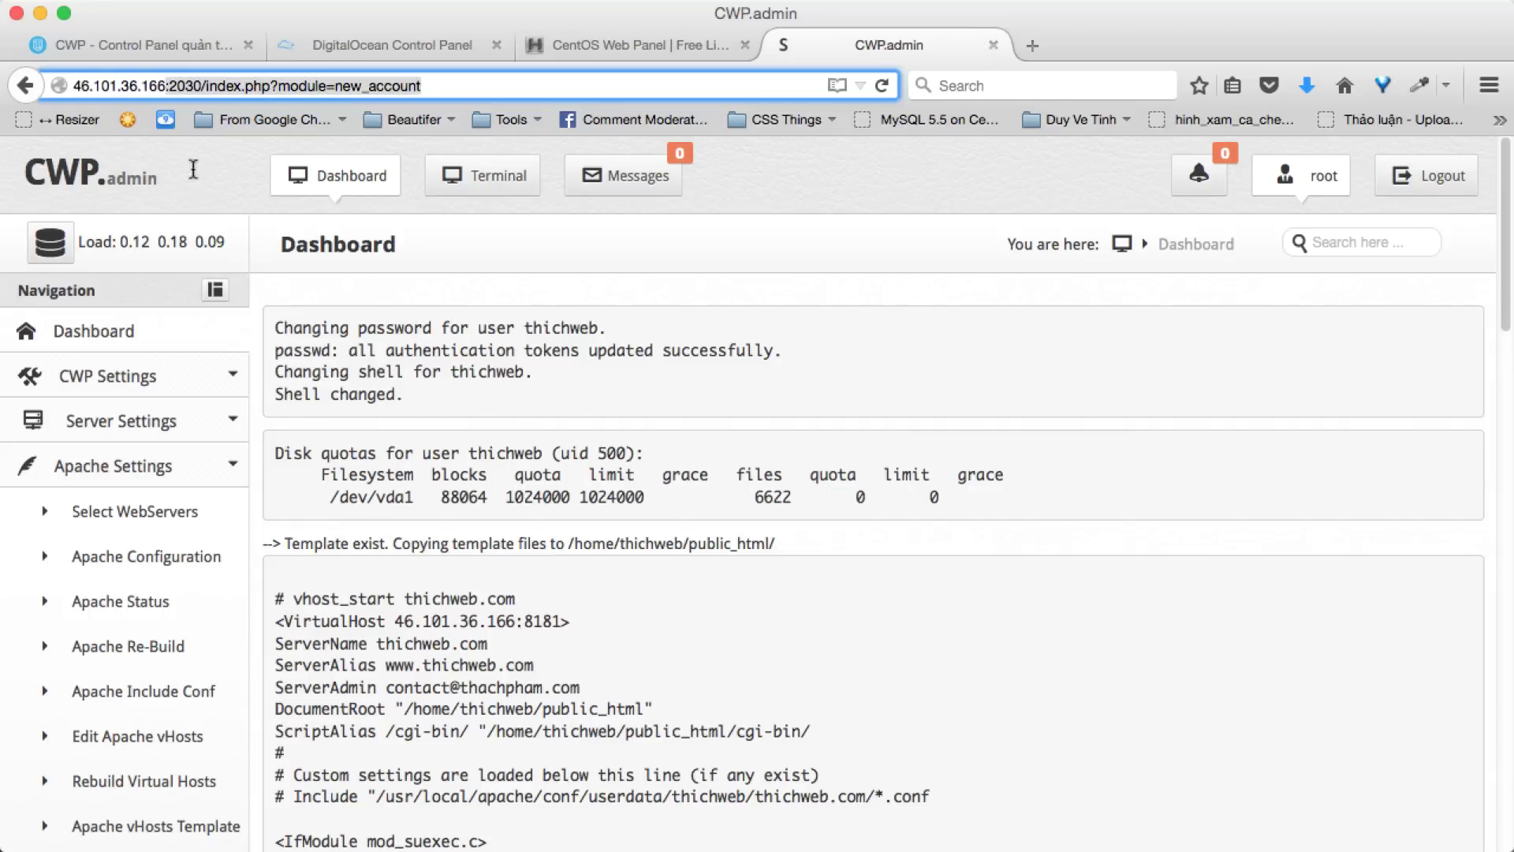
left_click(80, 85)
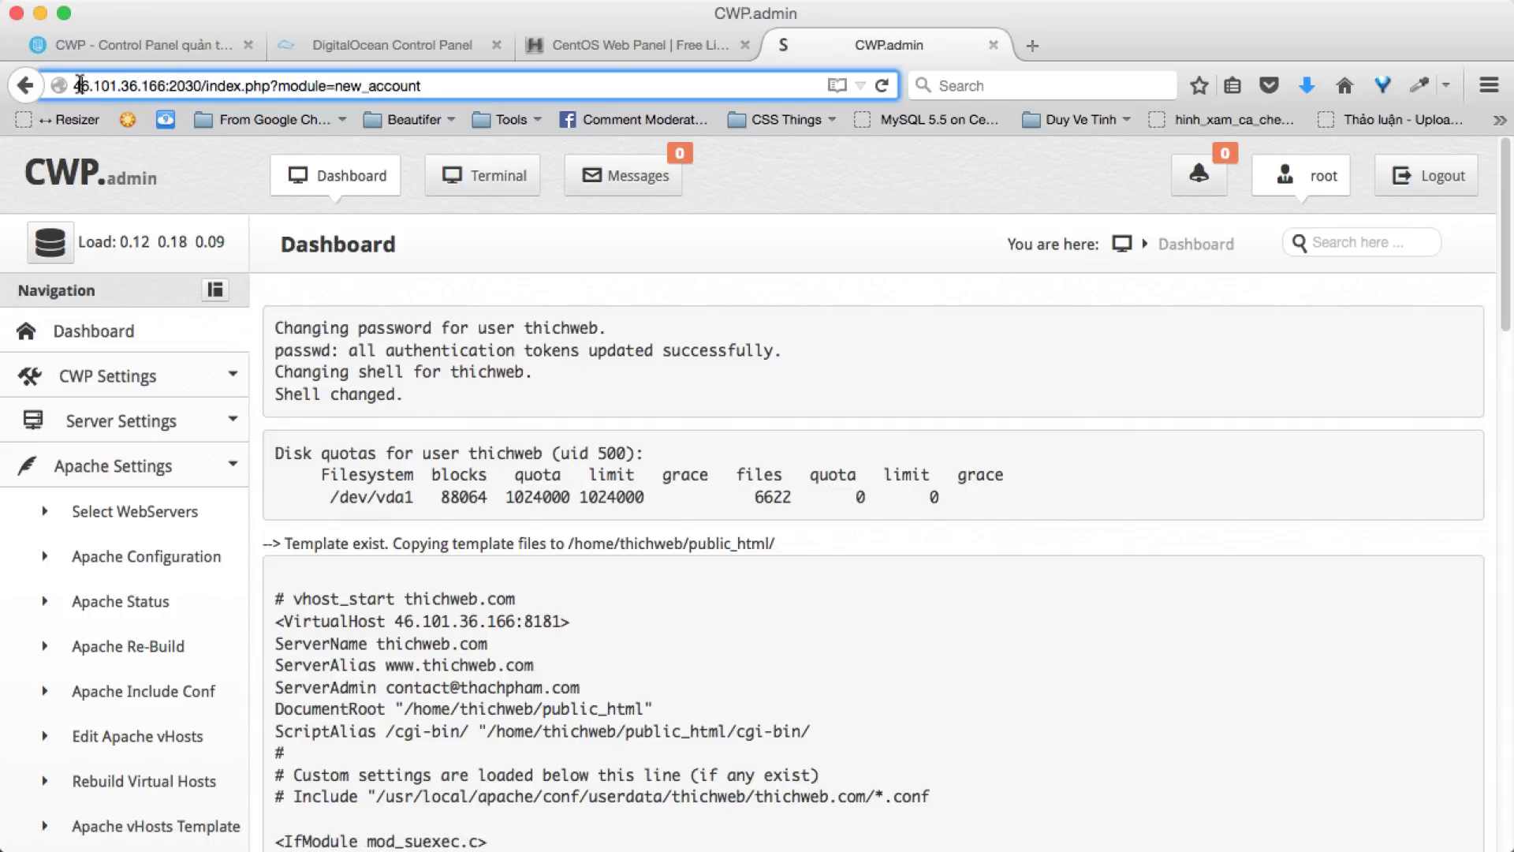
left_click_drag(129, 85, 173, 85)
key("super+c")
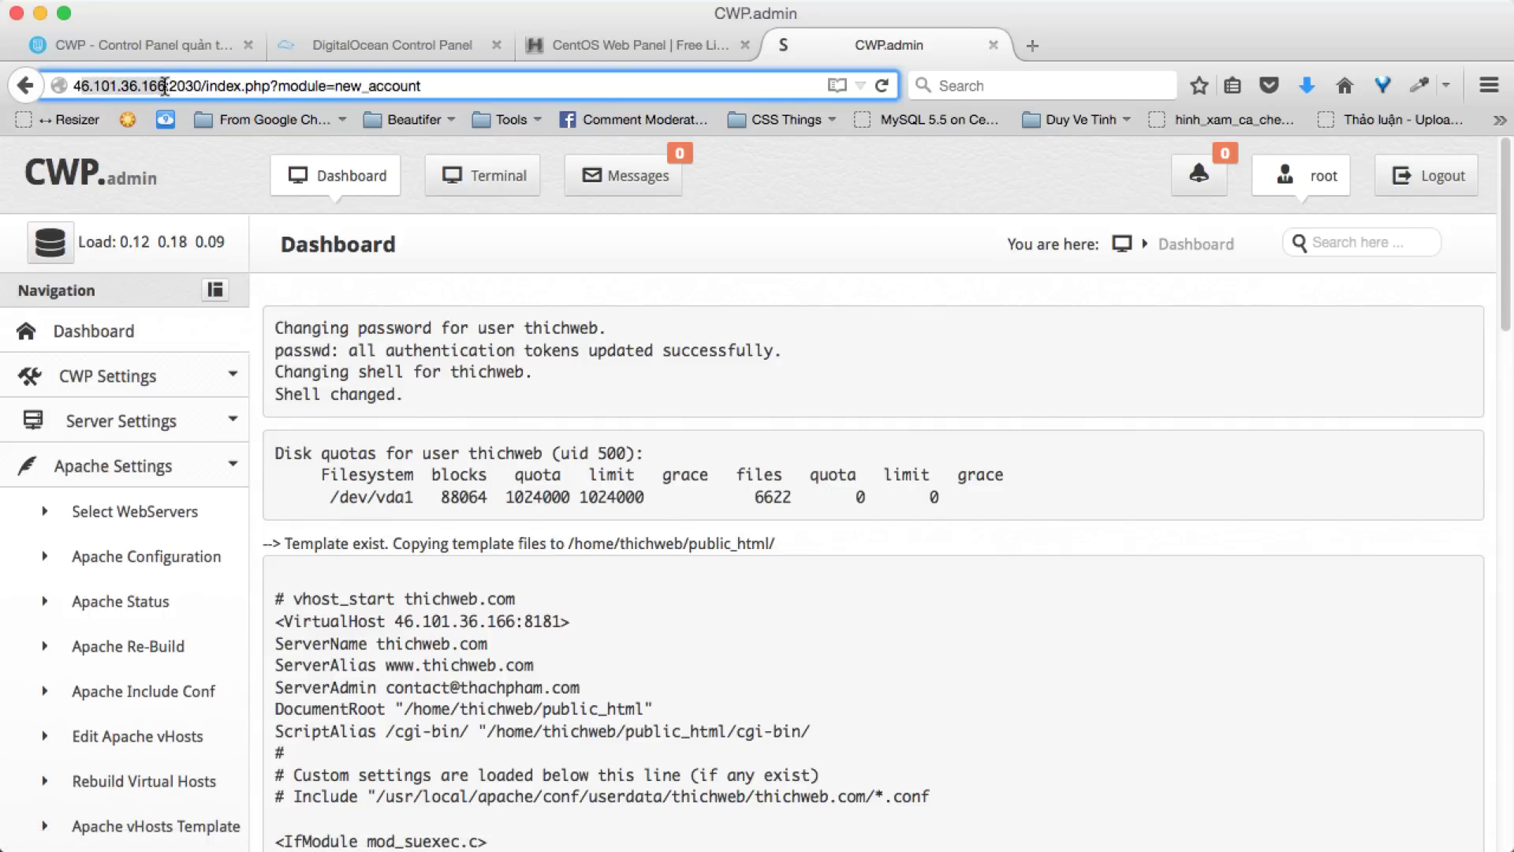
- Review the account's nameservers and server IP, then start a new Cyberduck connection
scroll(412, 262, "down", 10)
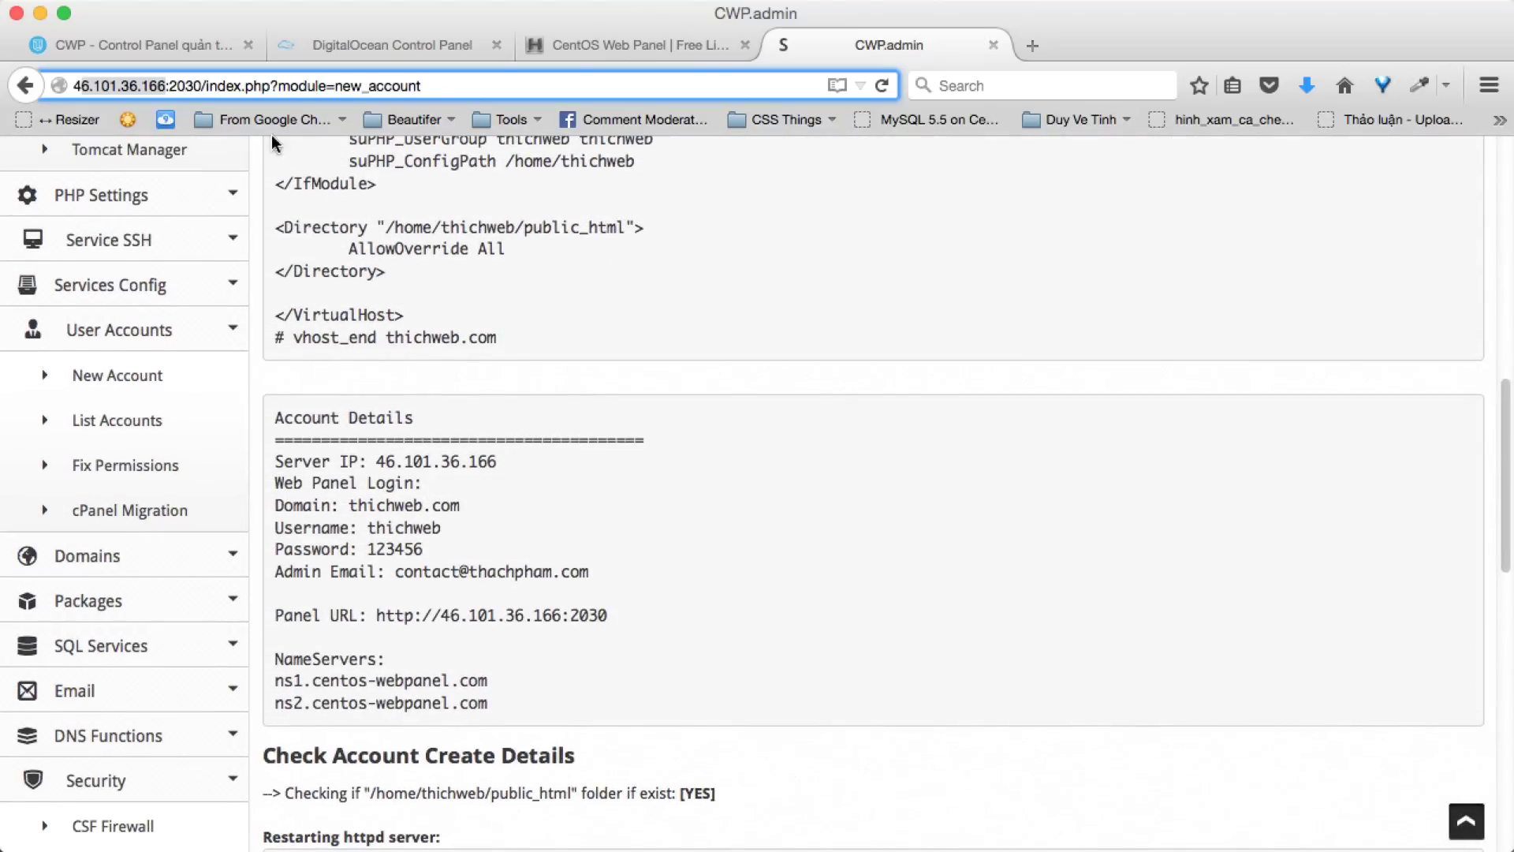
scroll(404, 220, "up", 2)
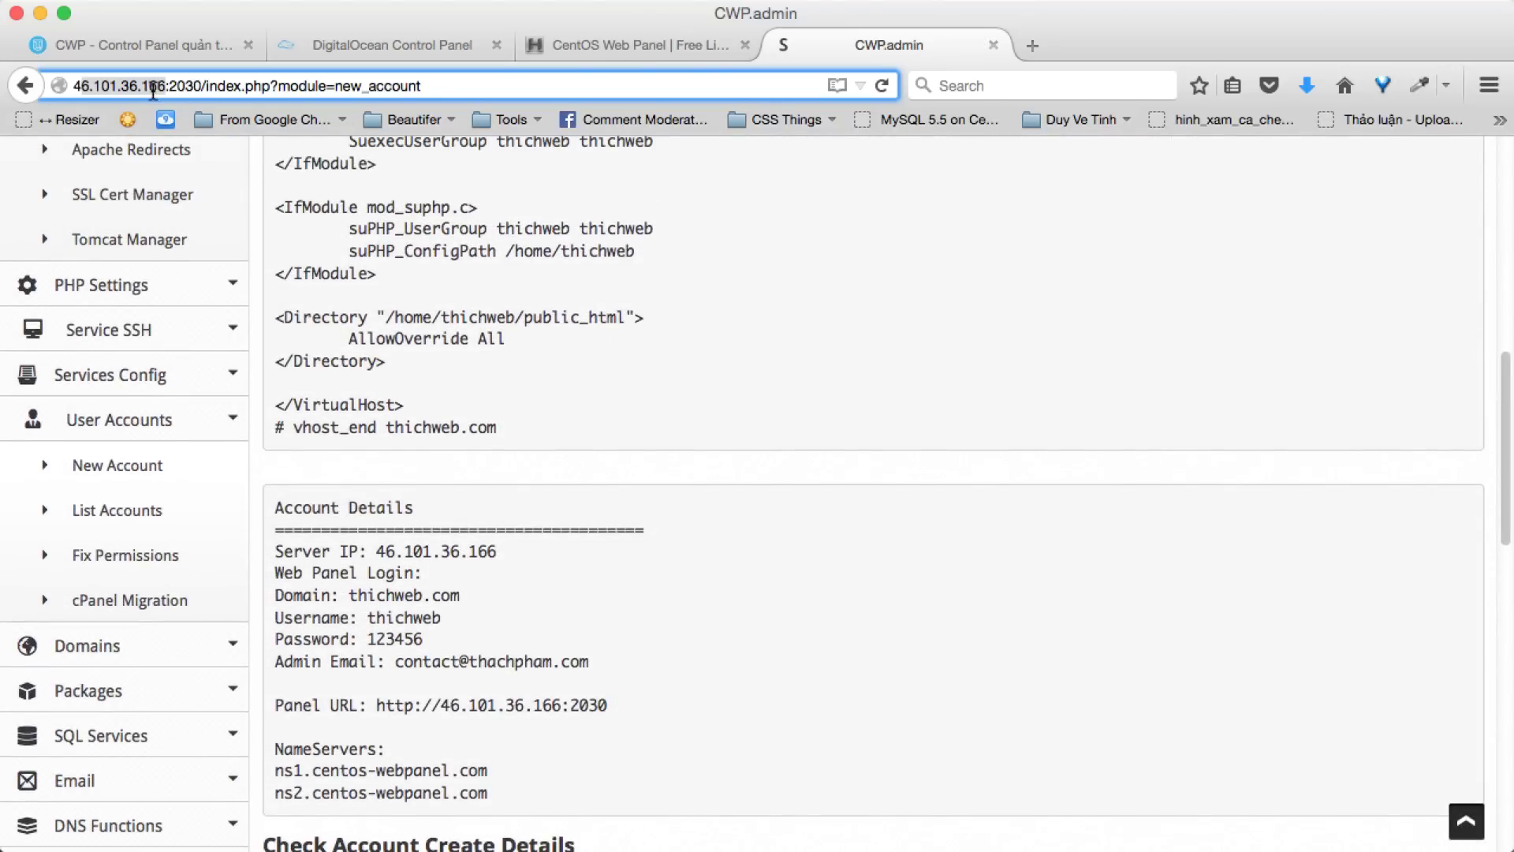
scroll(390, 453, "down", 3)
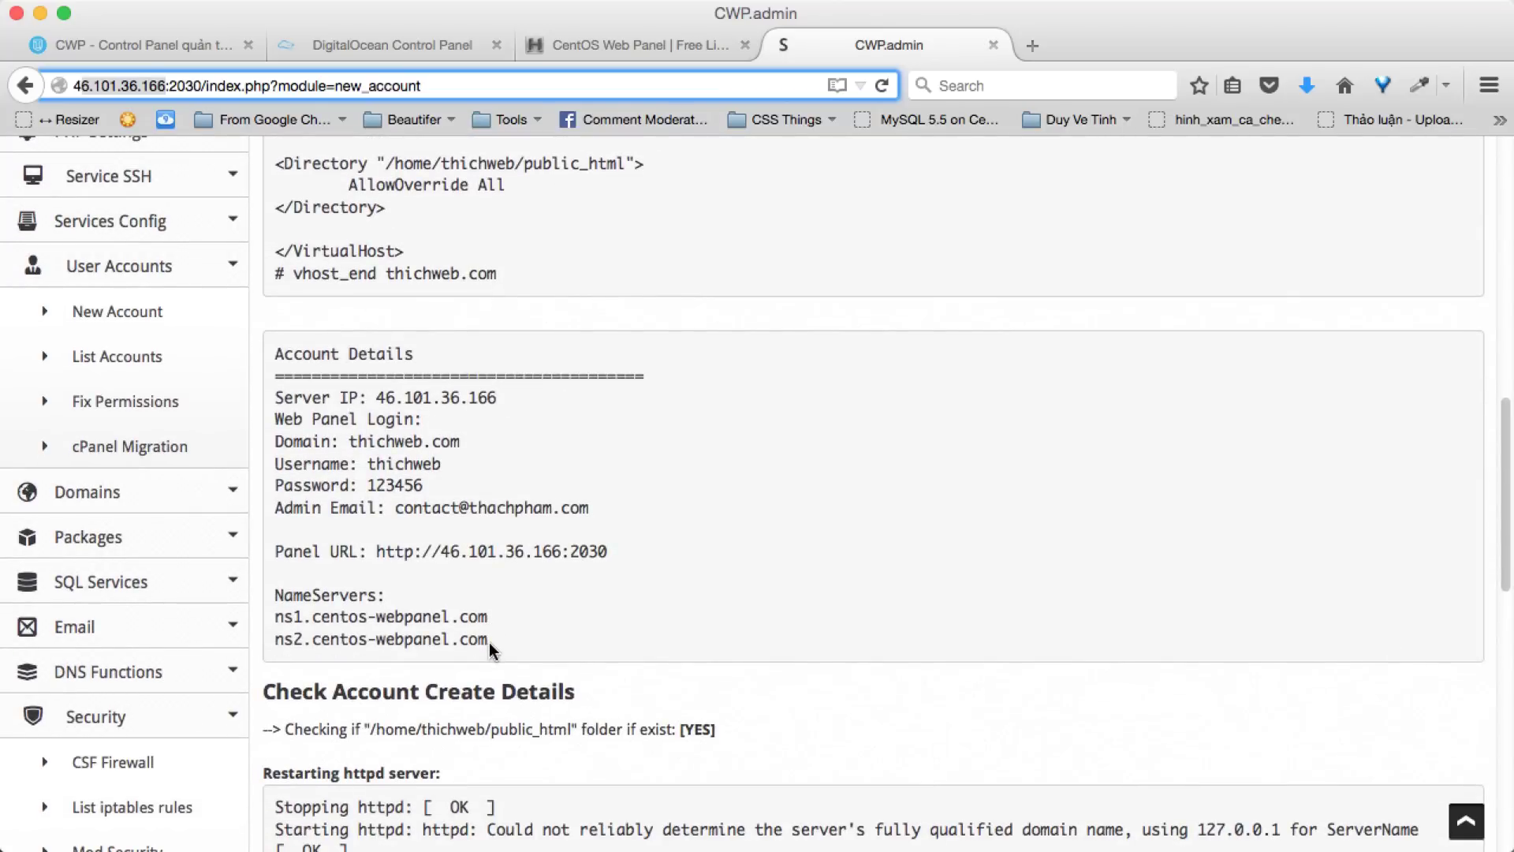
left_click_drag(489, 648, 272, 619)
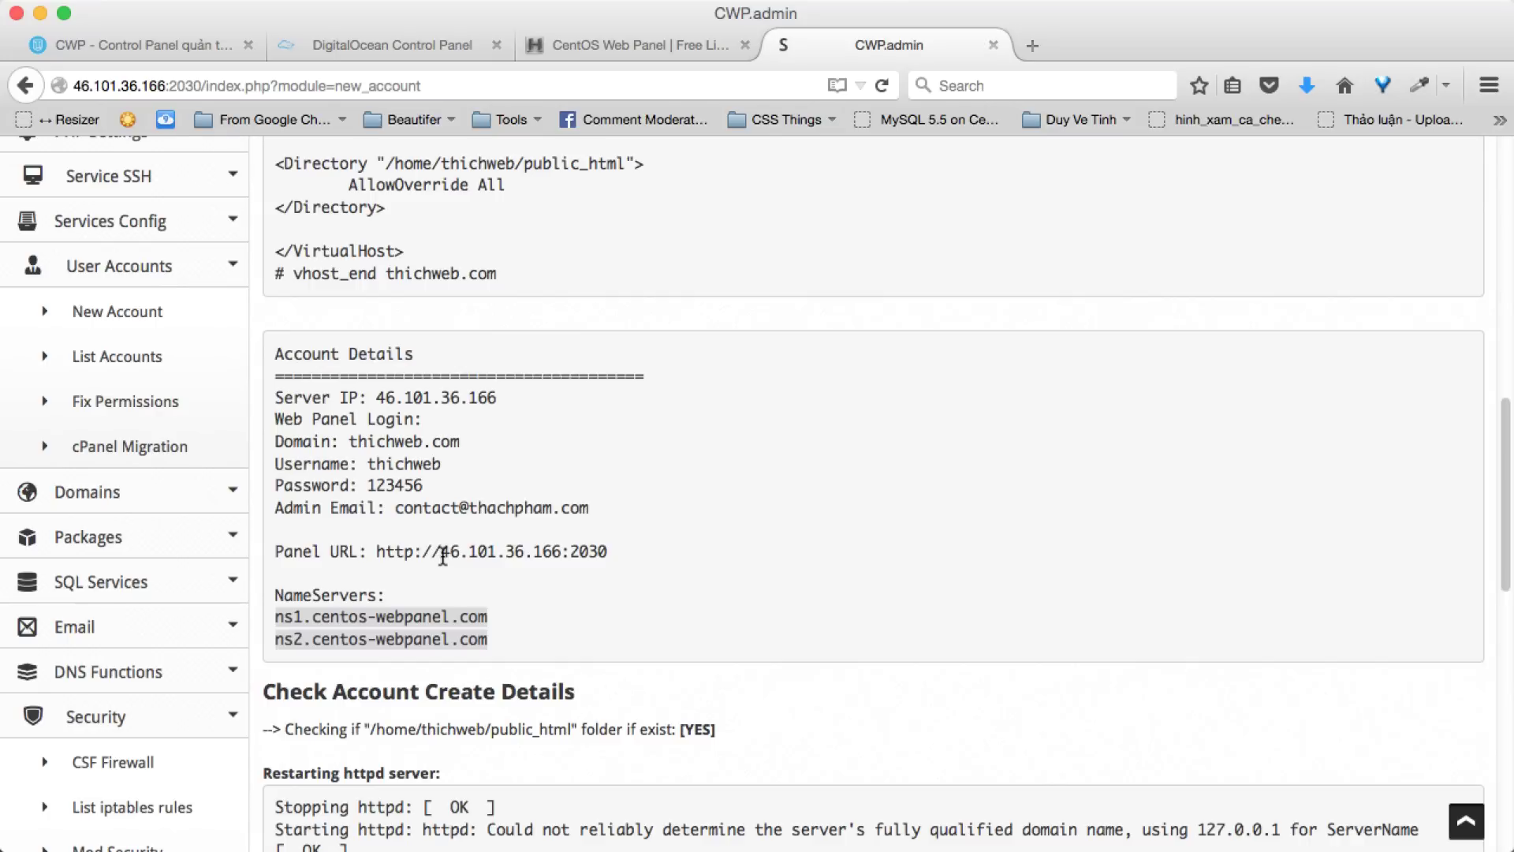
left_click_drag(443, 556, 552, 556)
left_click(619, 648)
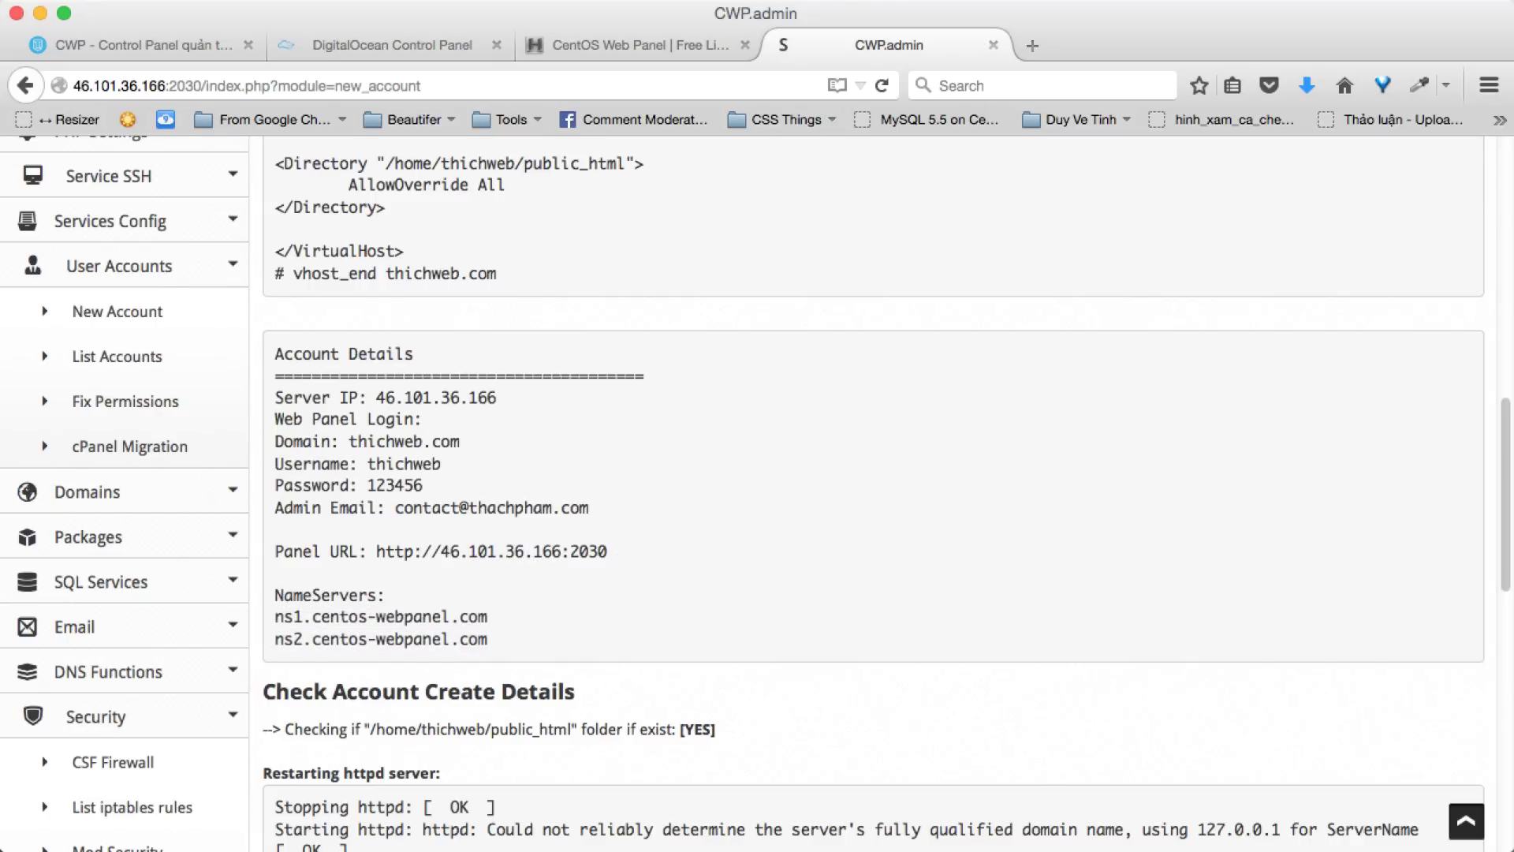
key("super+Tab")
key("super+o")
- Connect by FTP to 46.101.36.166 as thichweb with the account password, not saved to Keychain
key("super+v")
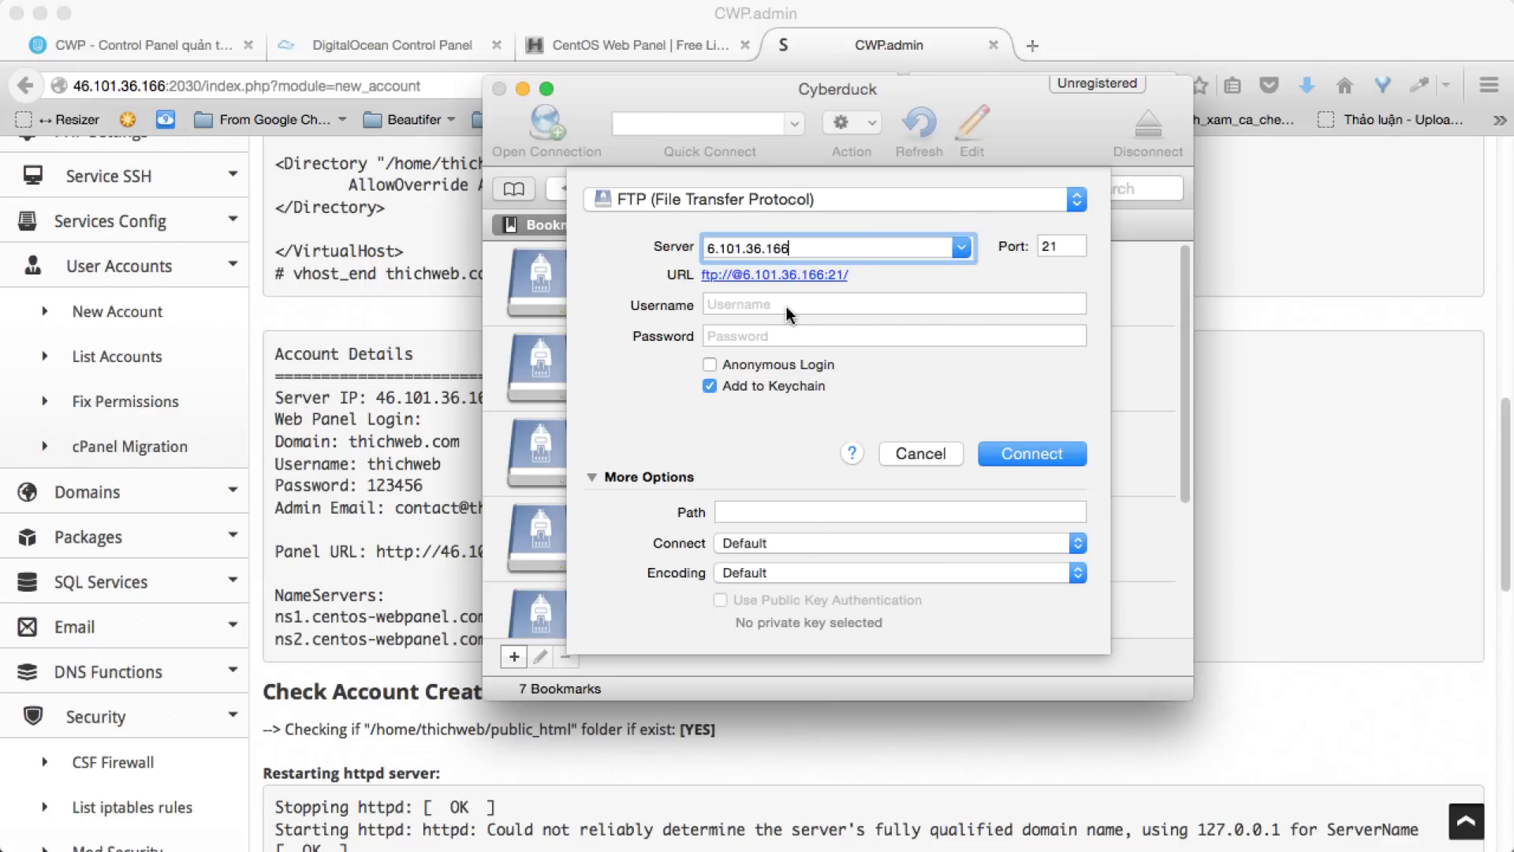
left_click(710, 249)
type("4")
left_click(957, 304)
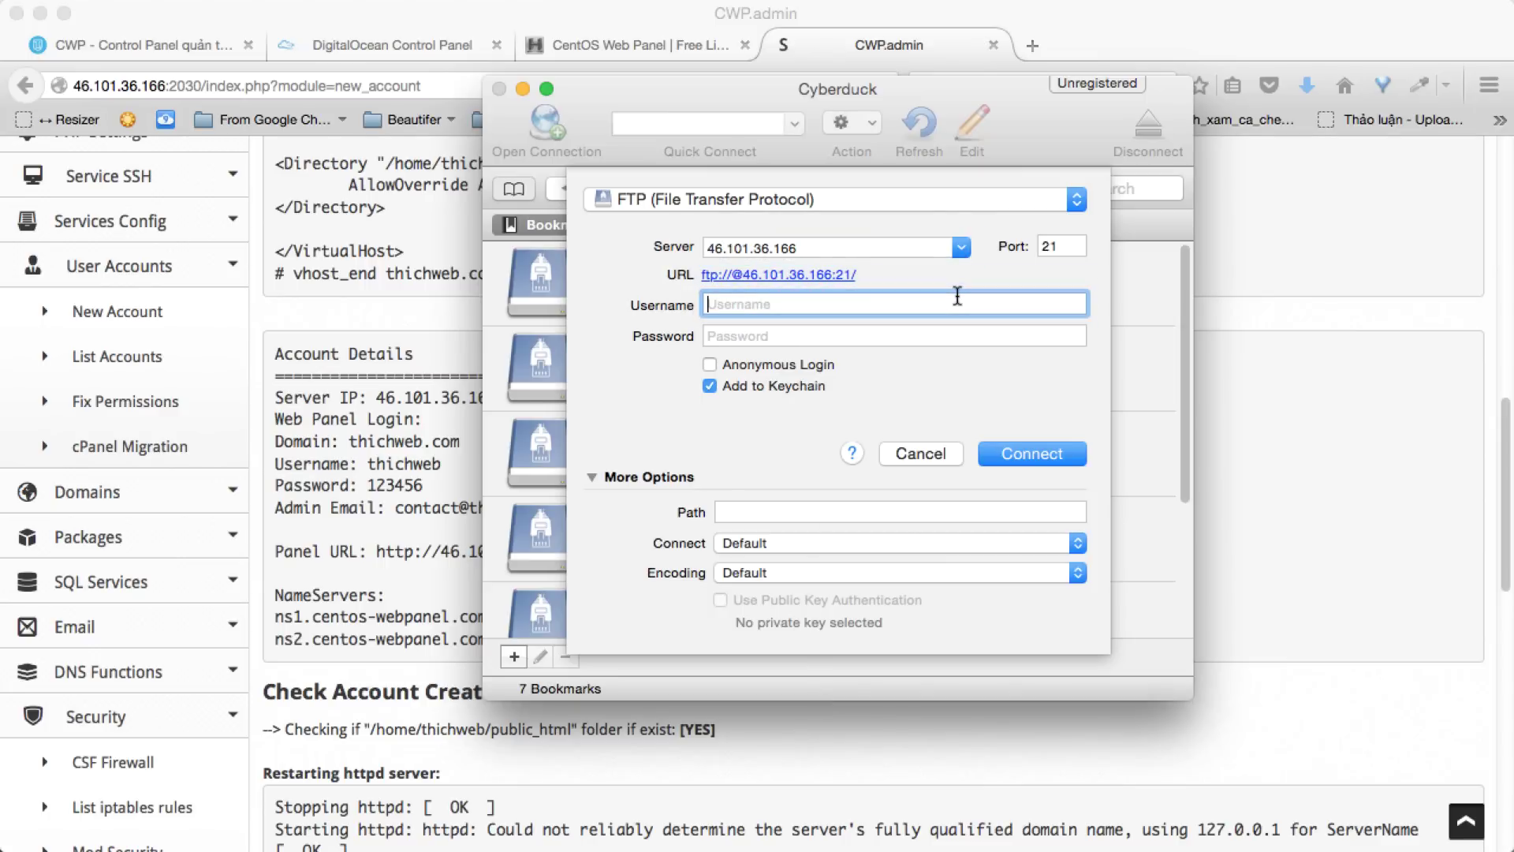
type("thewi")
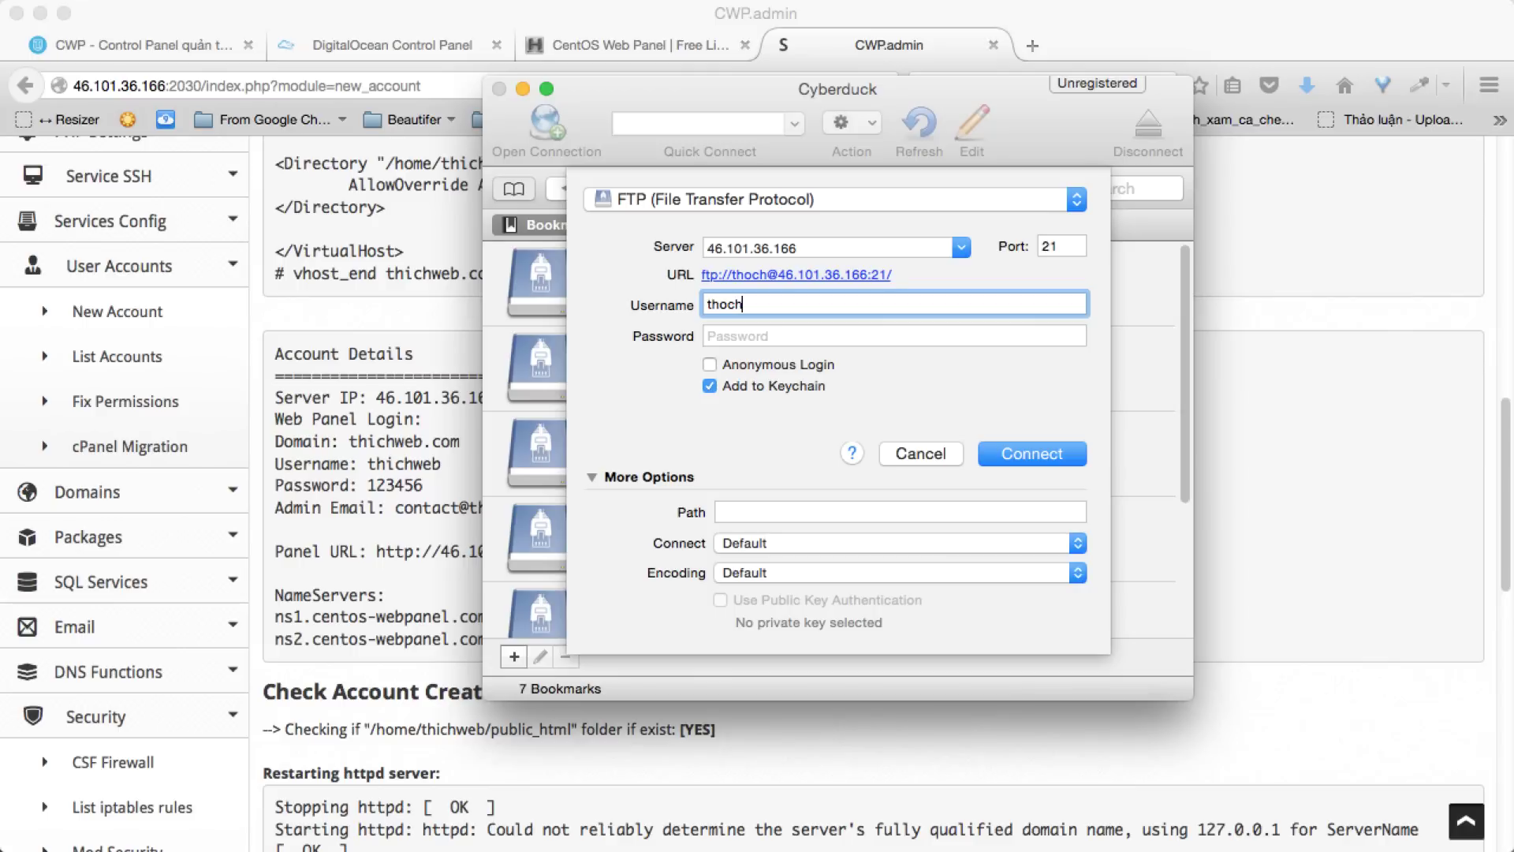
key("BackSpace")
key("BackSpace")
key("BackSpace")
type("ichweb")
key("Tab")
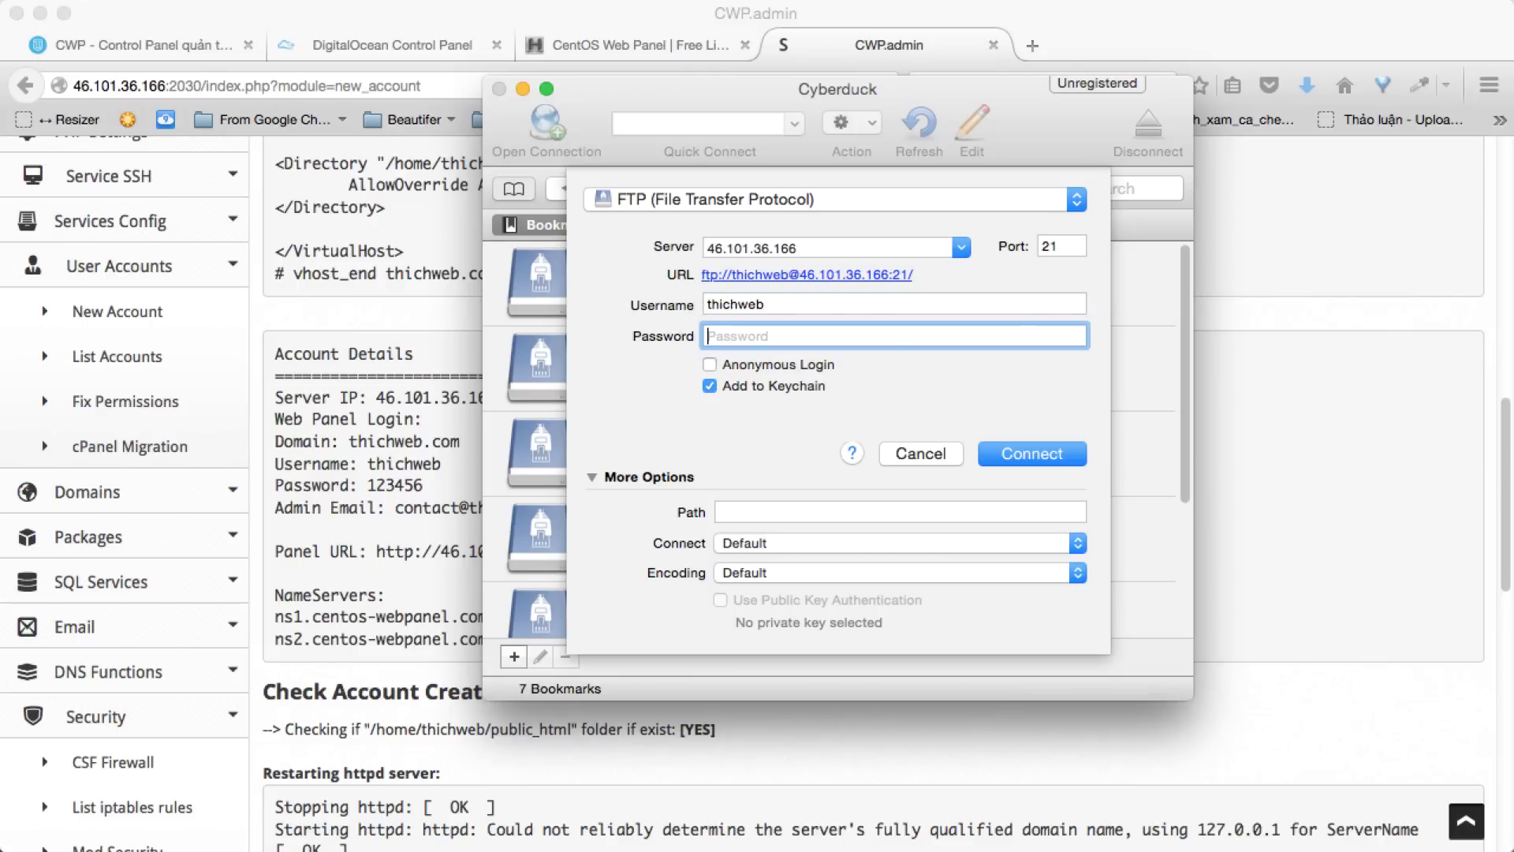
left_click(789, 386)
left_click(1033, 454)
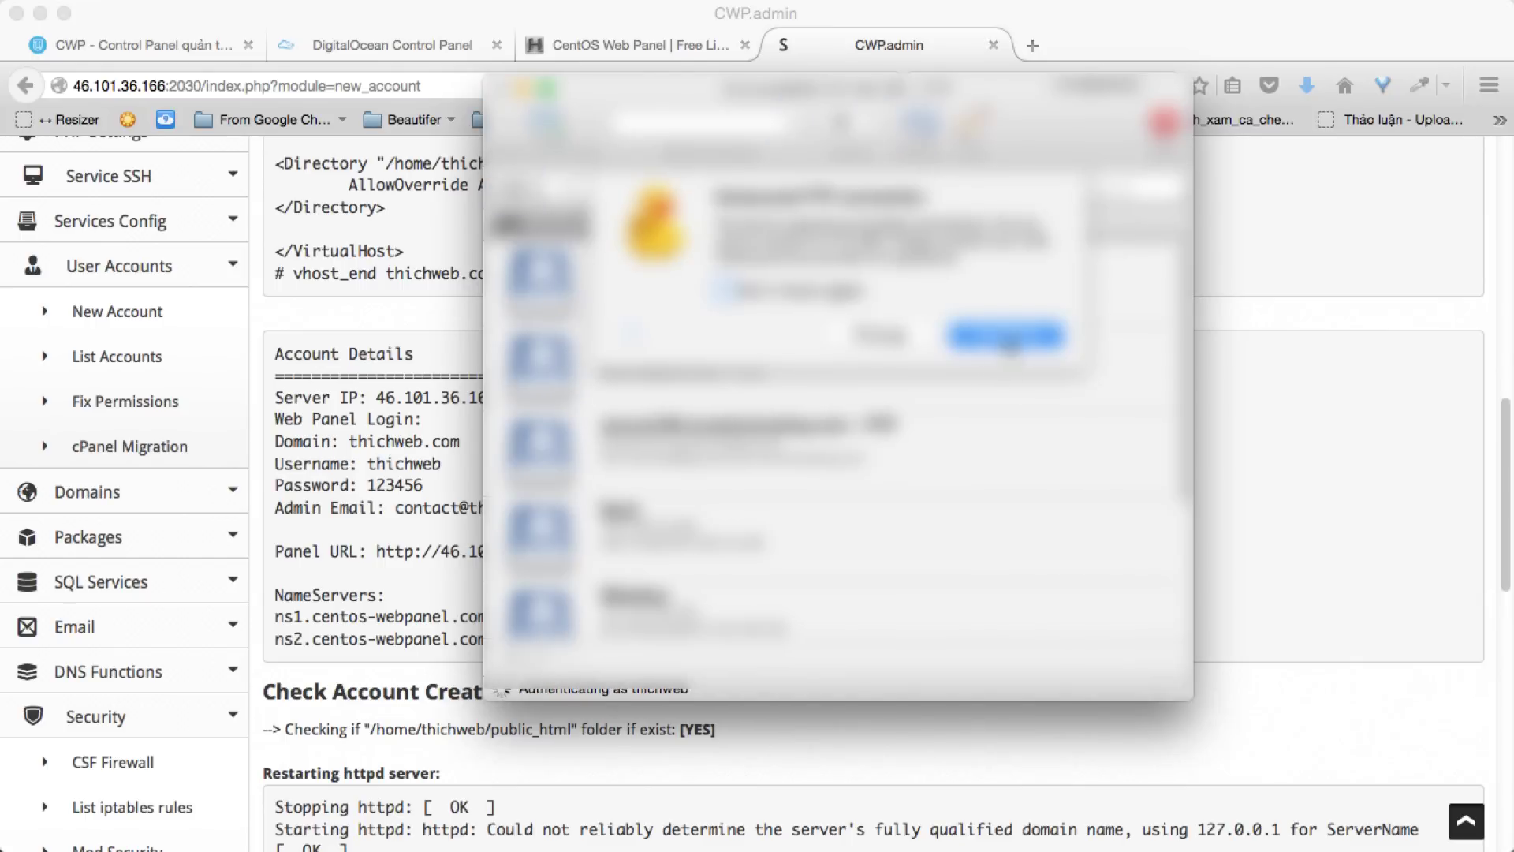
left_click(1006, 337)
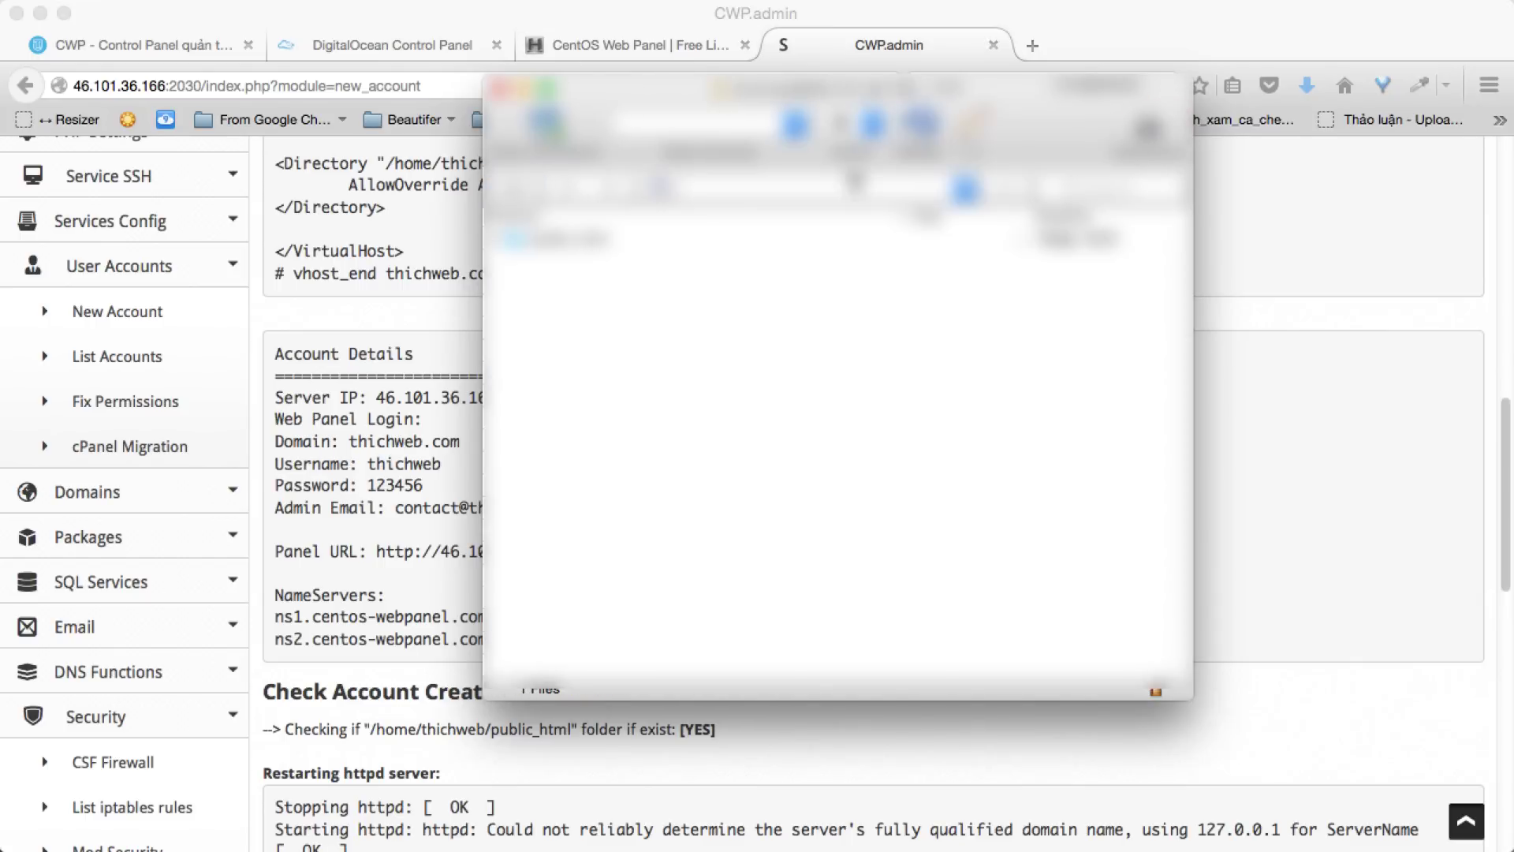
- Create an empty hello.txt inside public_html and open it for editing
double_click(678, 238)
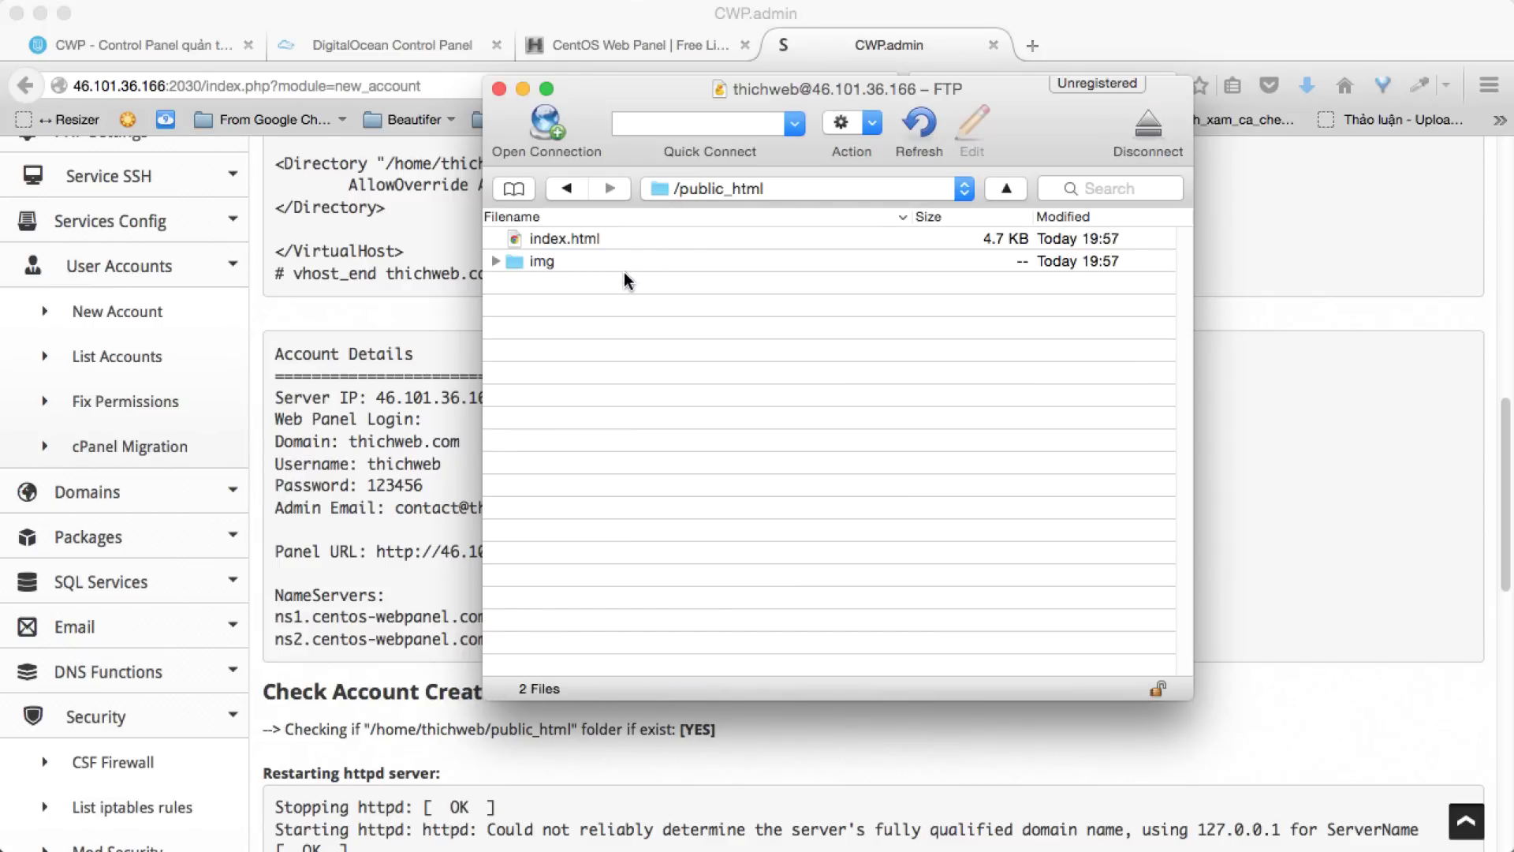
right_click(622, 312)
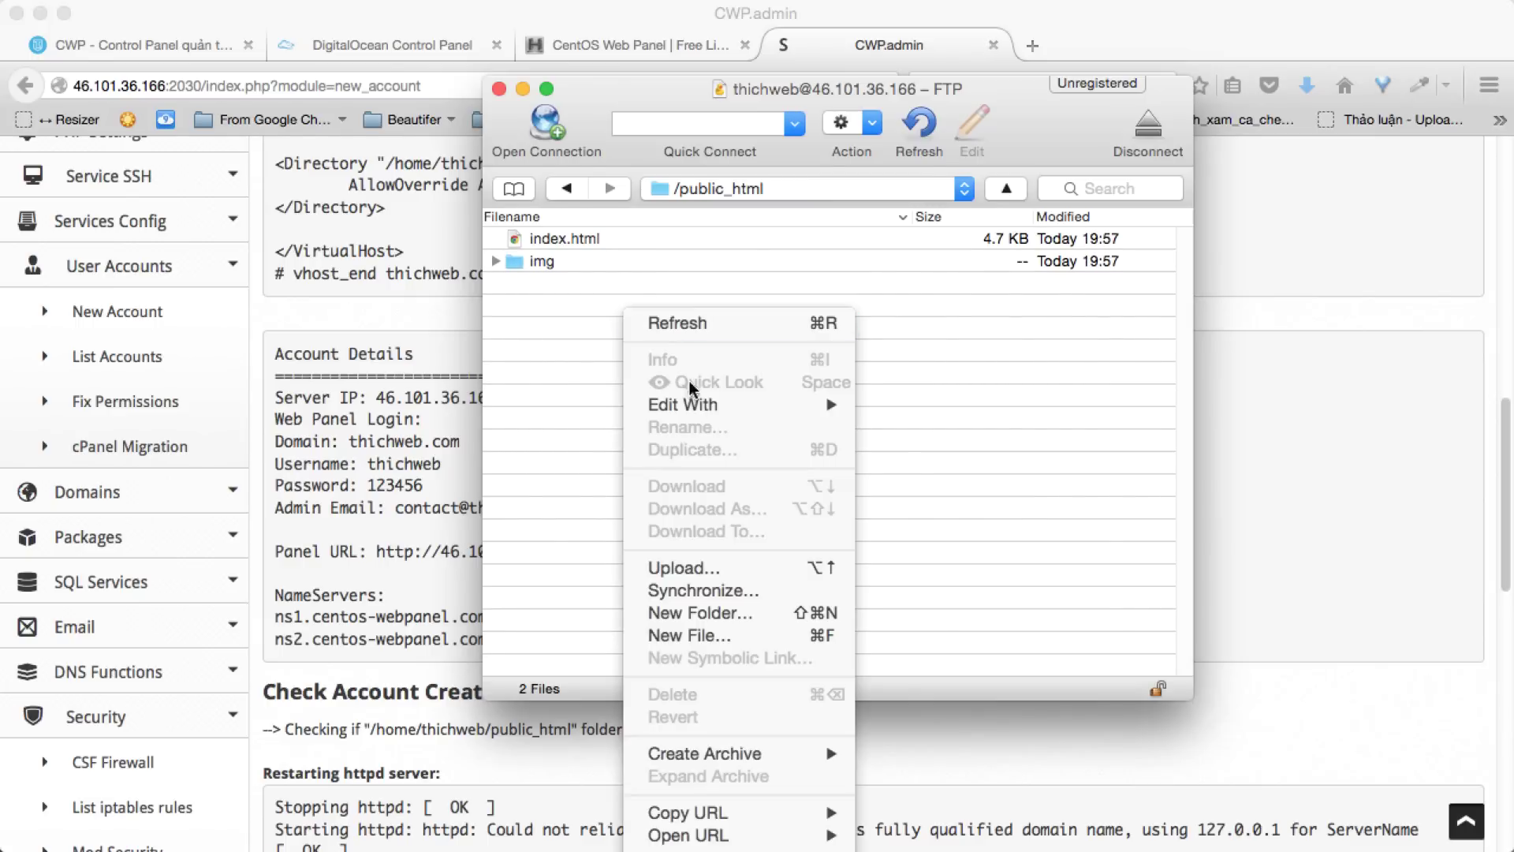
left_click(749, 635)
type("h")
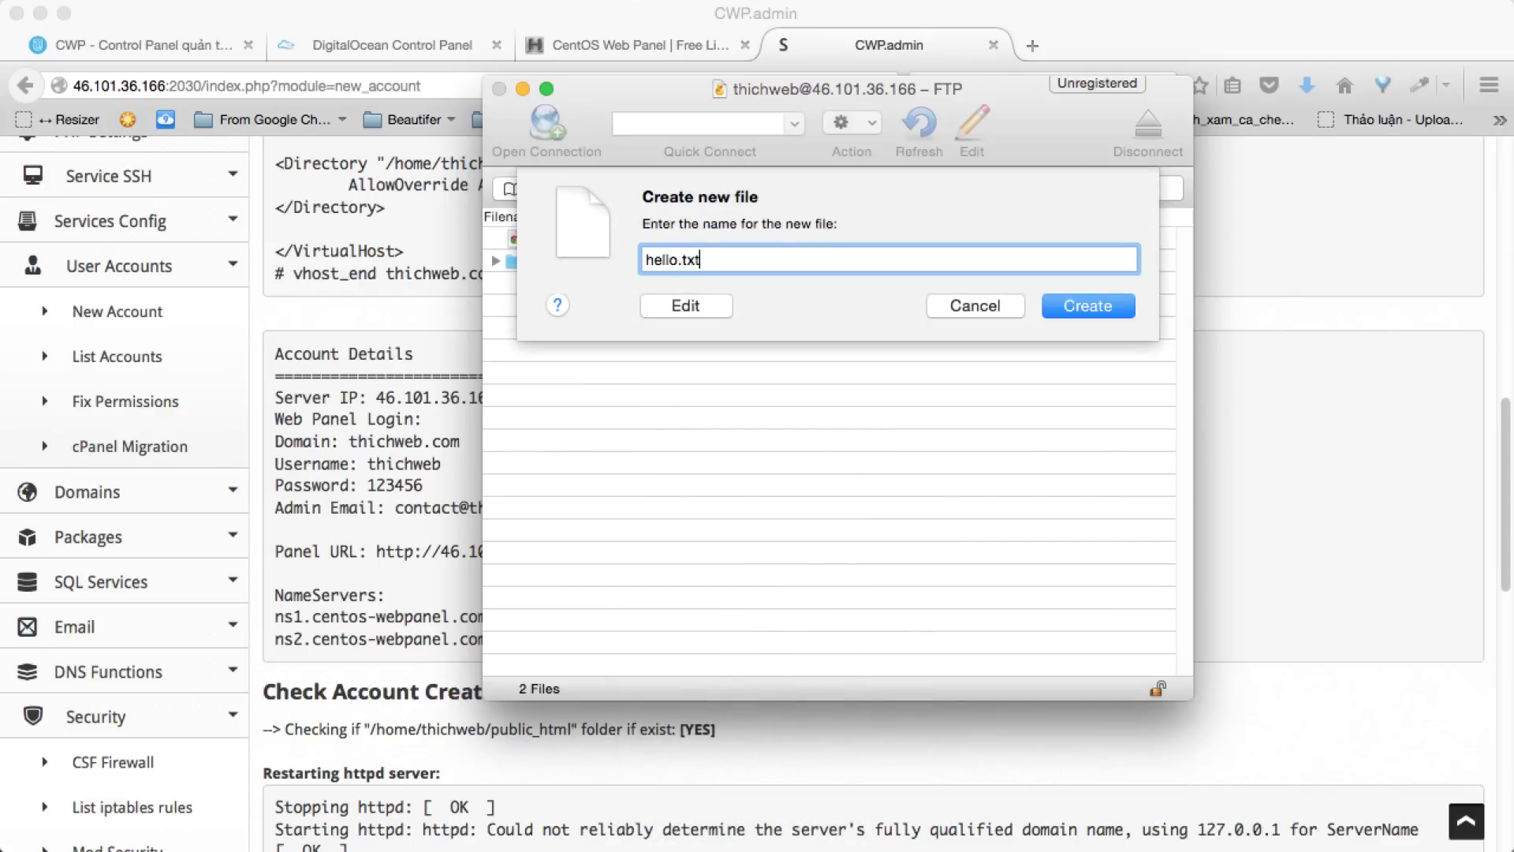
type("ello.txt")
key("Return")
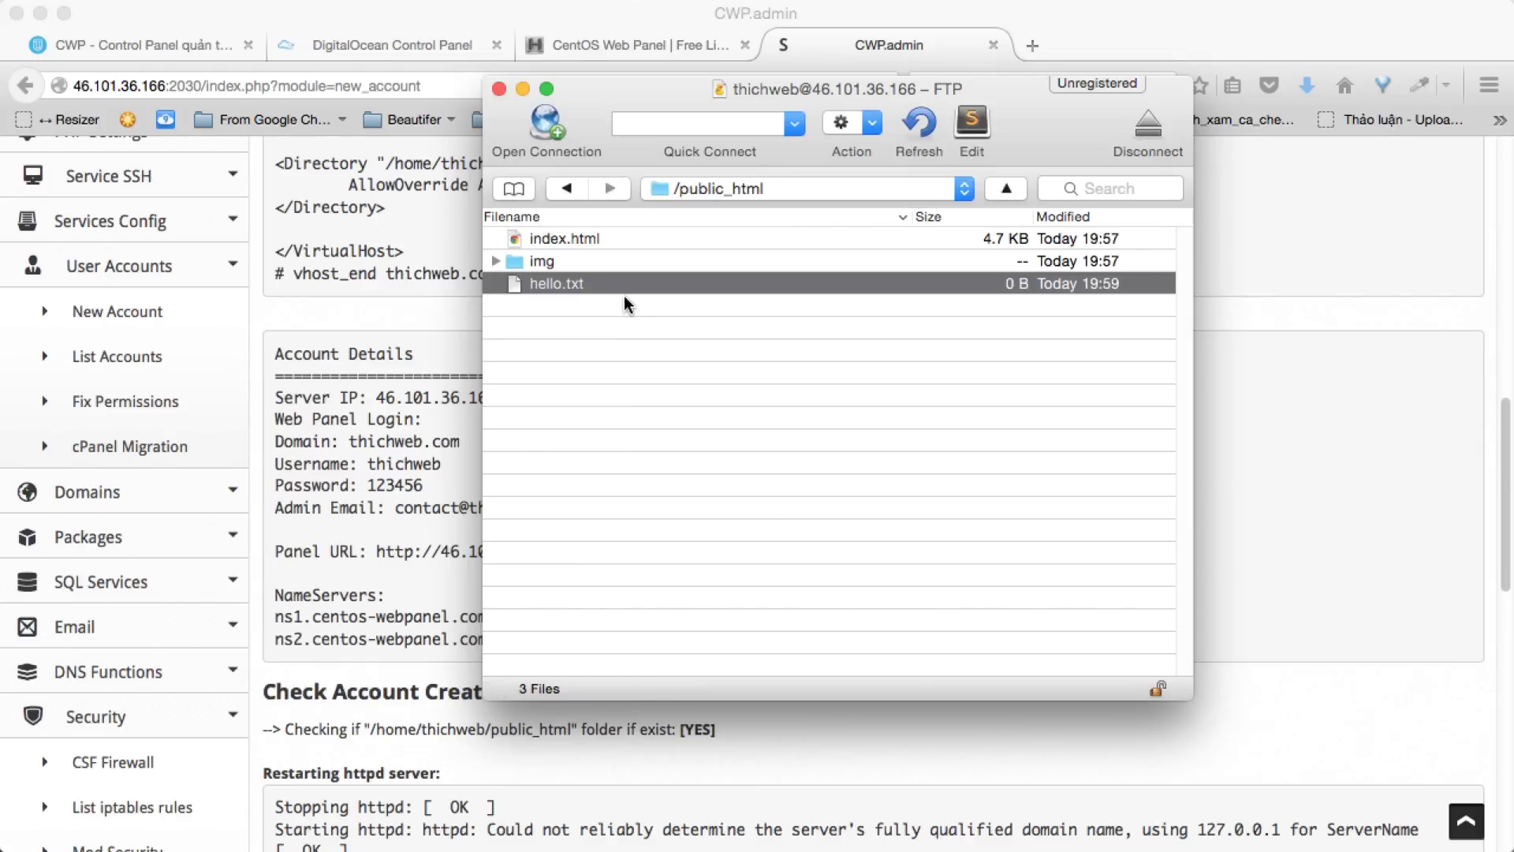
left_click(974, 134)
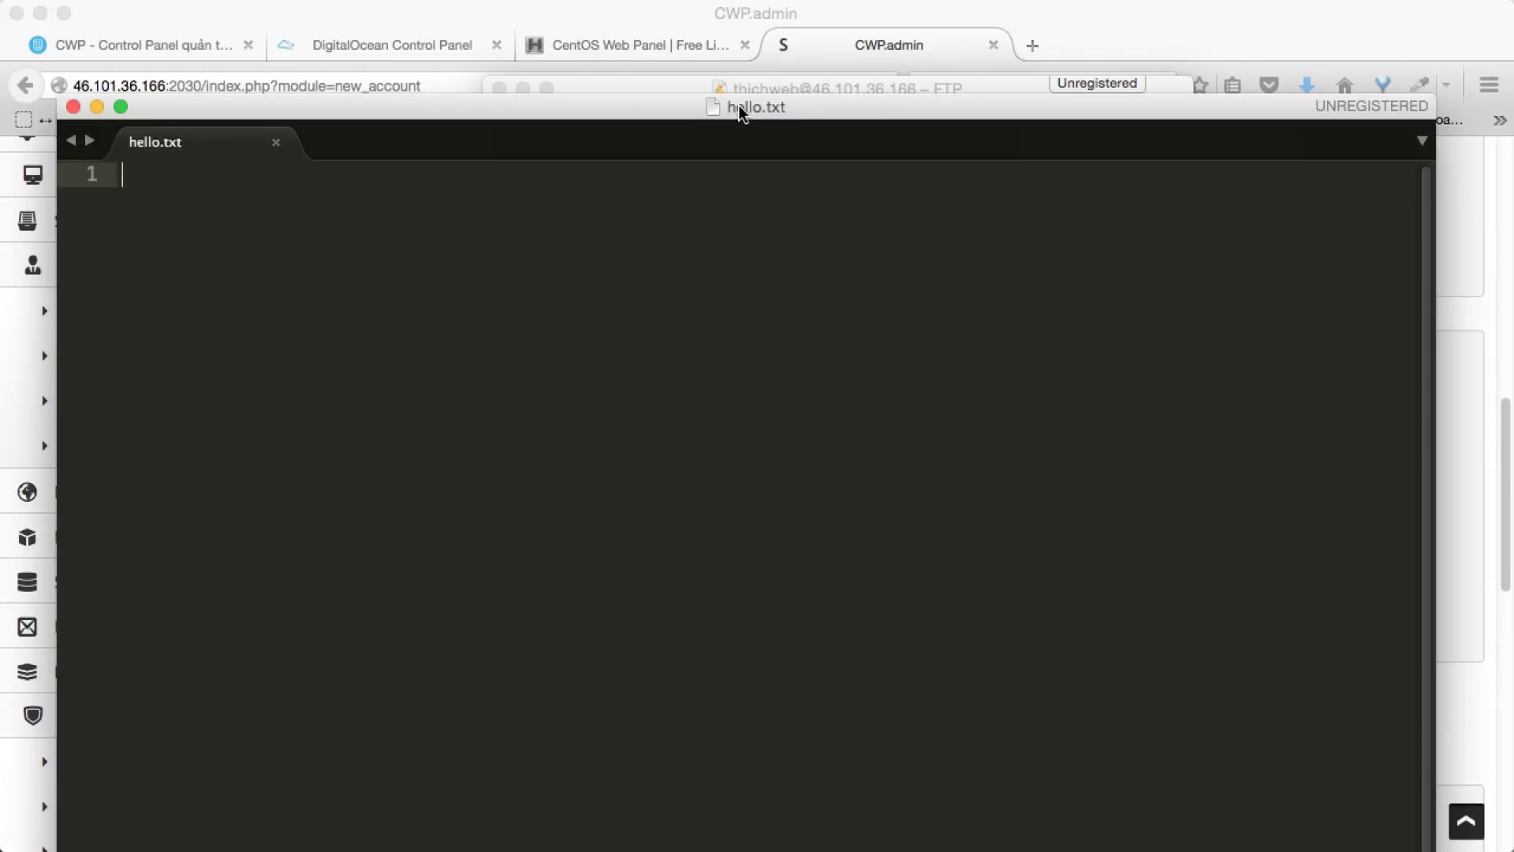
- Write hello into hello.txt, save it to the server, and close Sublime Text
double_click(739, 107)
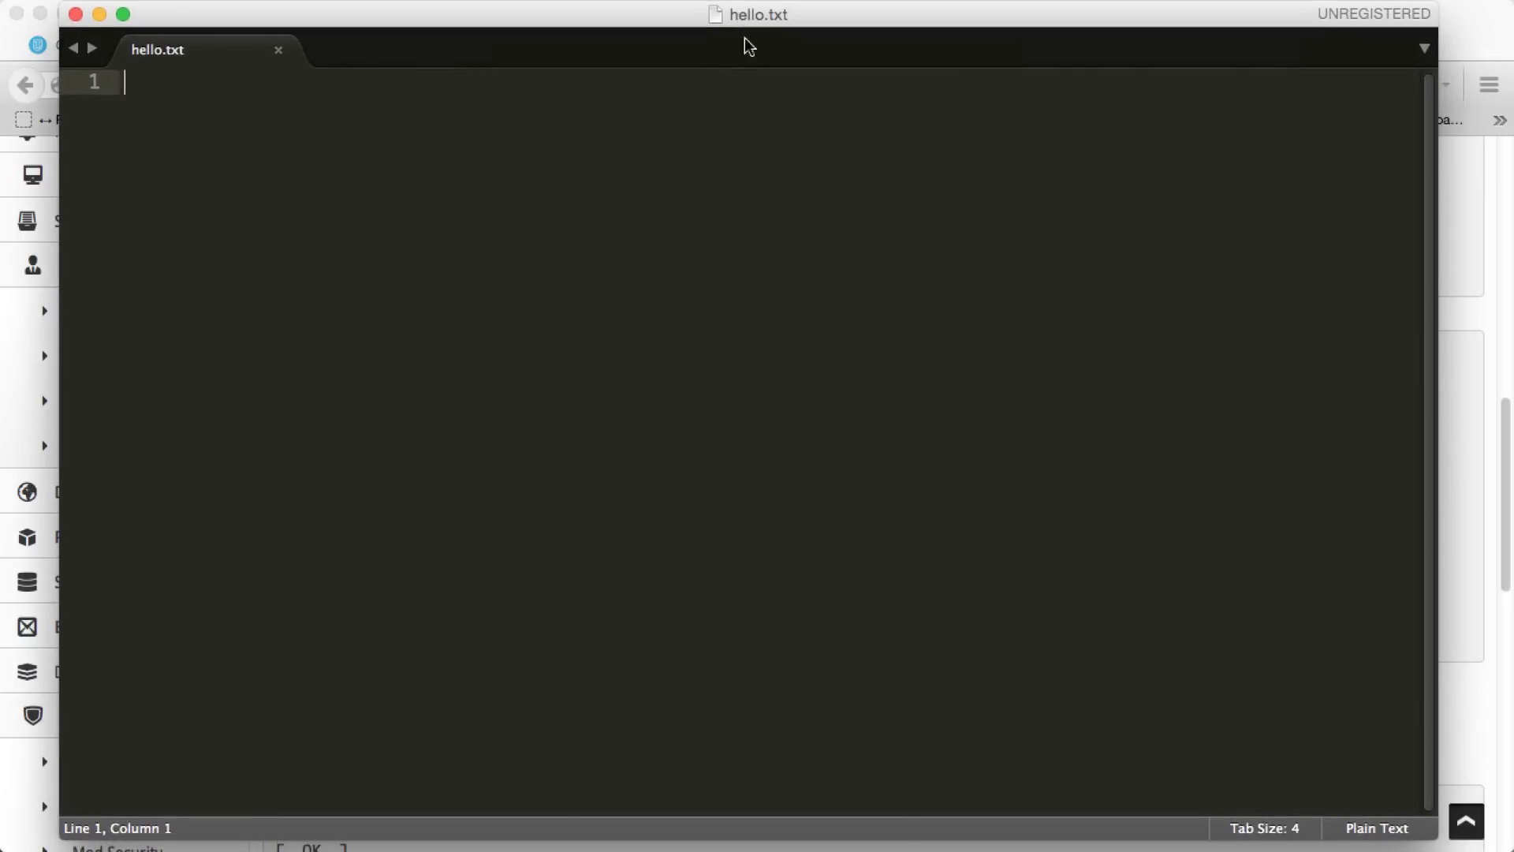
type("hello")
key("super+s")
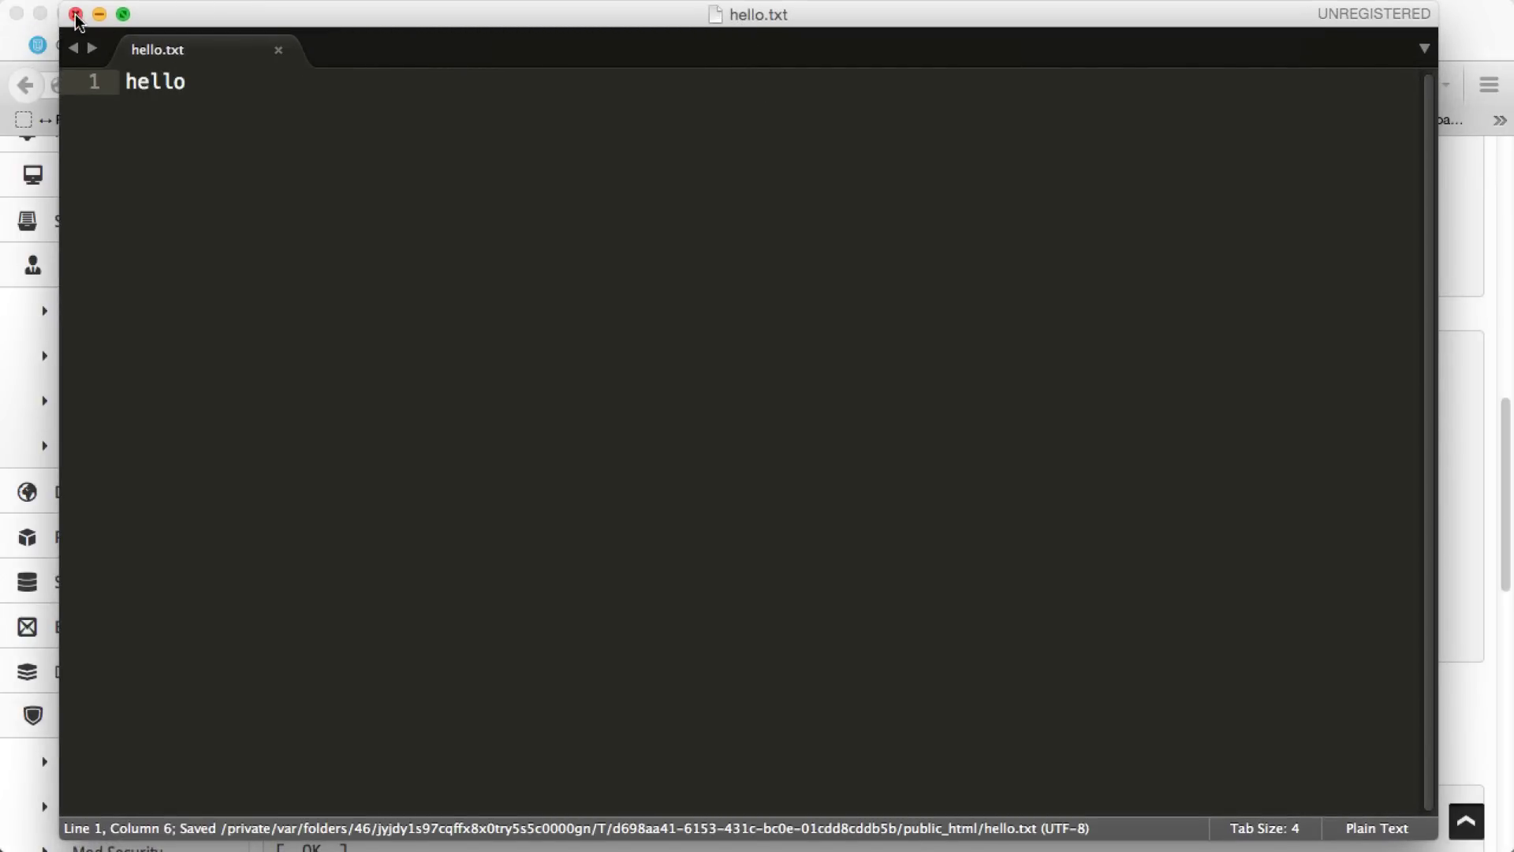
left_click(75, 14)
left_click_drag(701, 90, 700, 101)
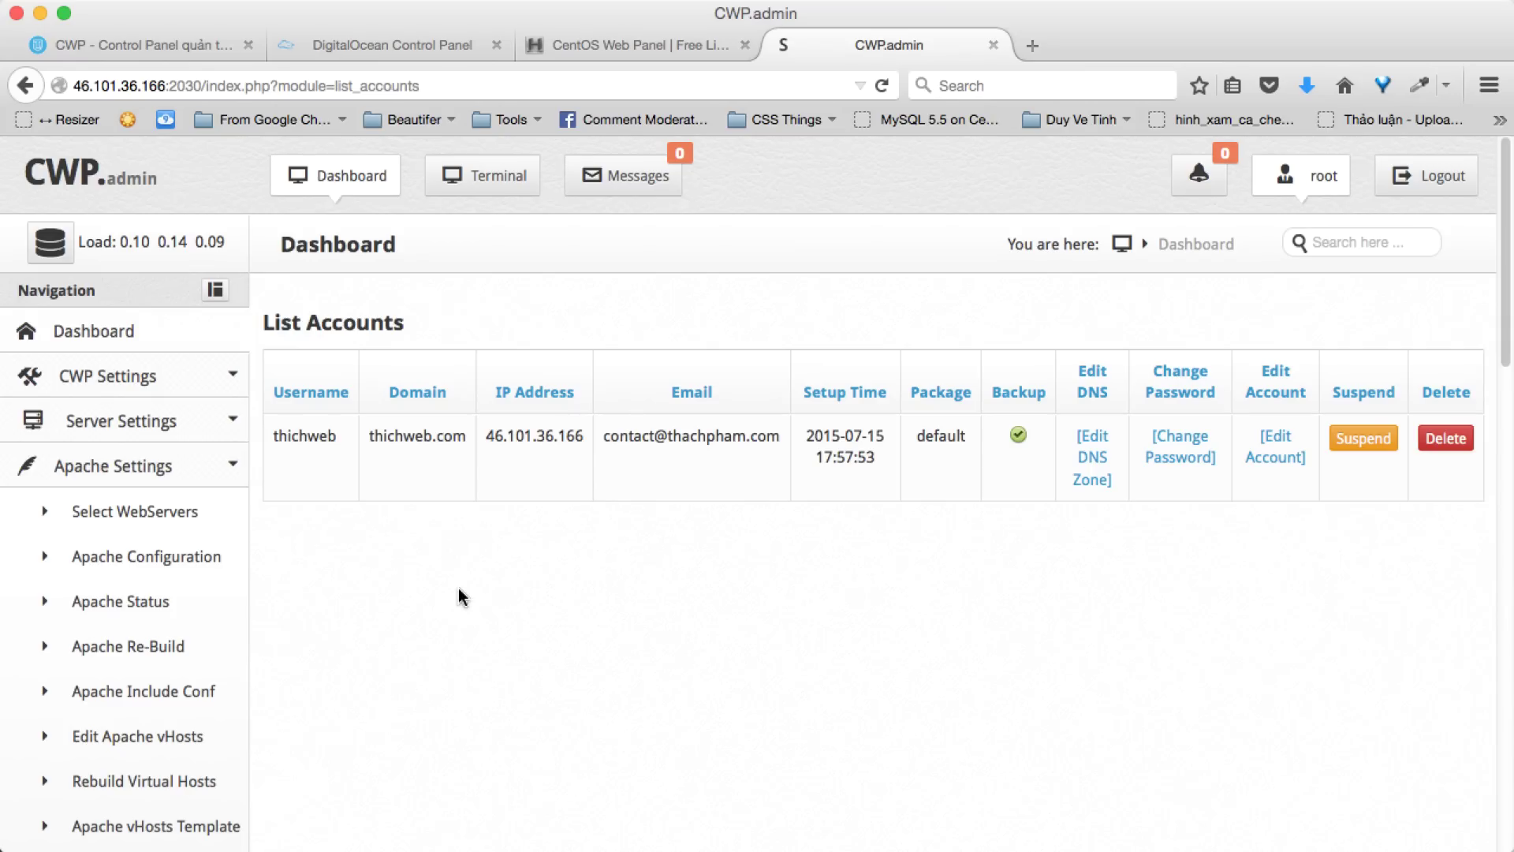
- Start the Nginx reverse proxy from the admin dashboard's Services Status
left_click(352, 174)
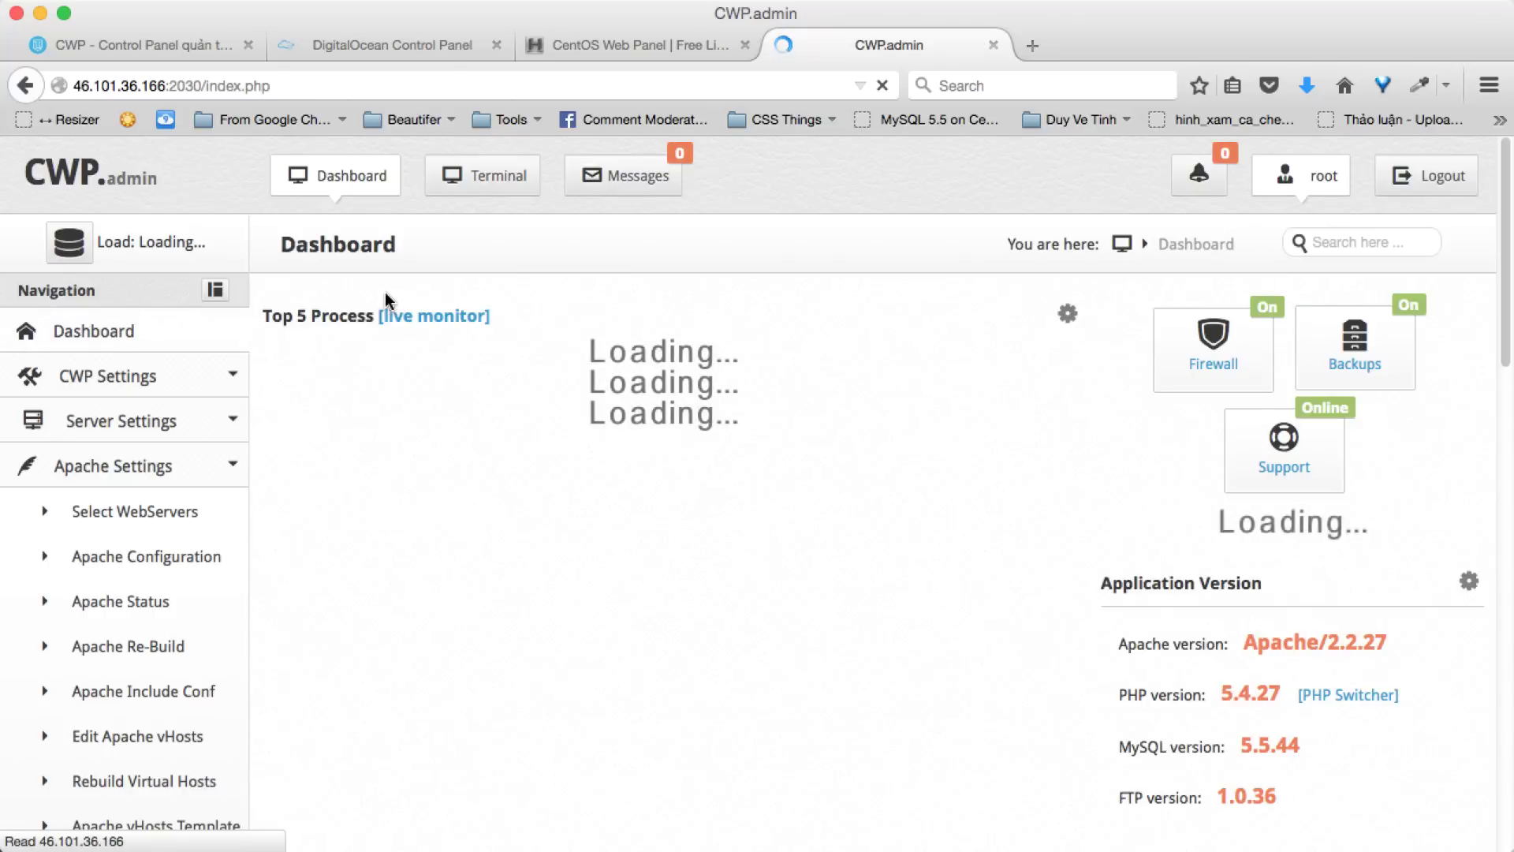
scroll(385, 293, "down", 5)
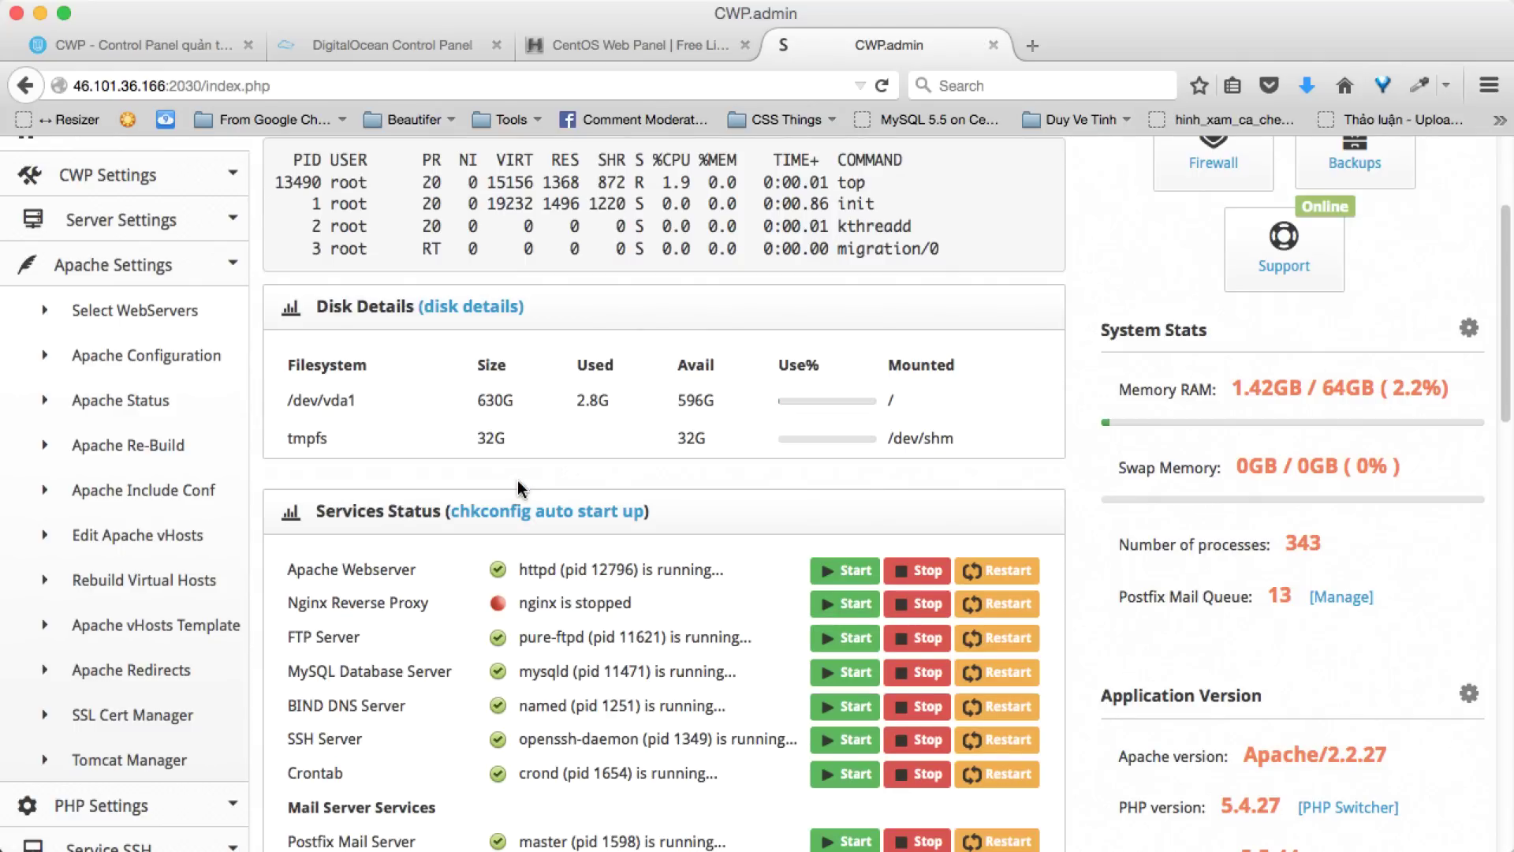
scroll(513, 582, "down", 2)
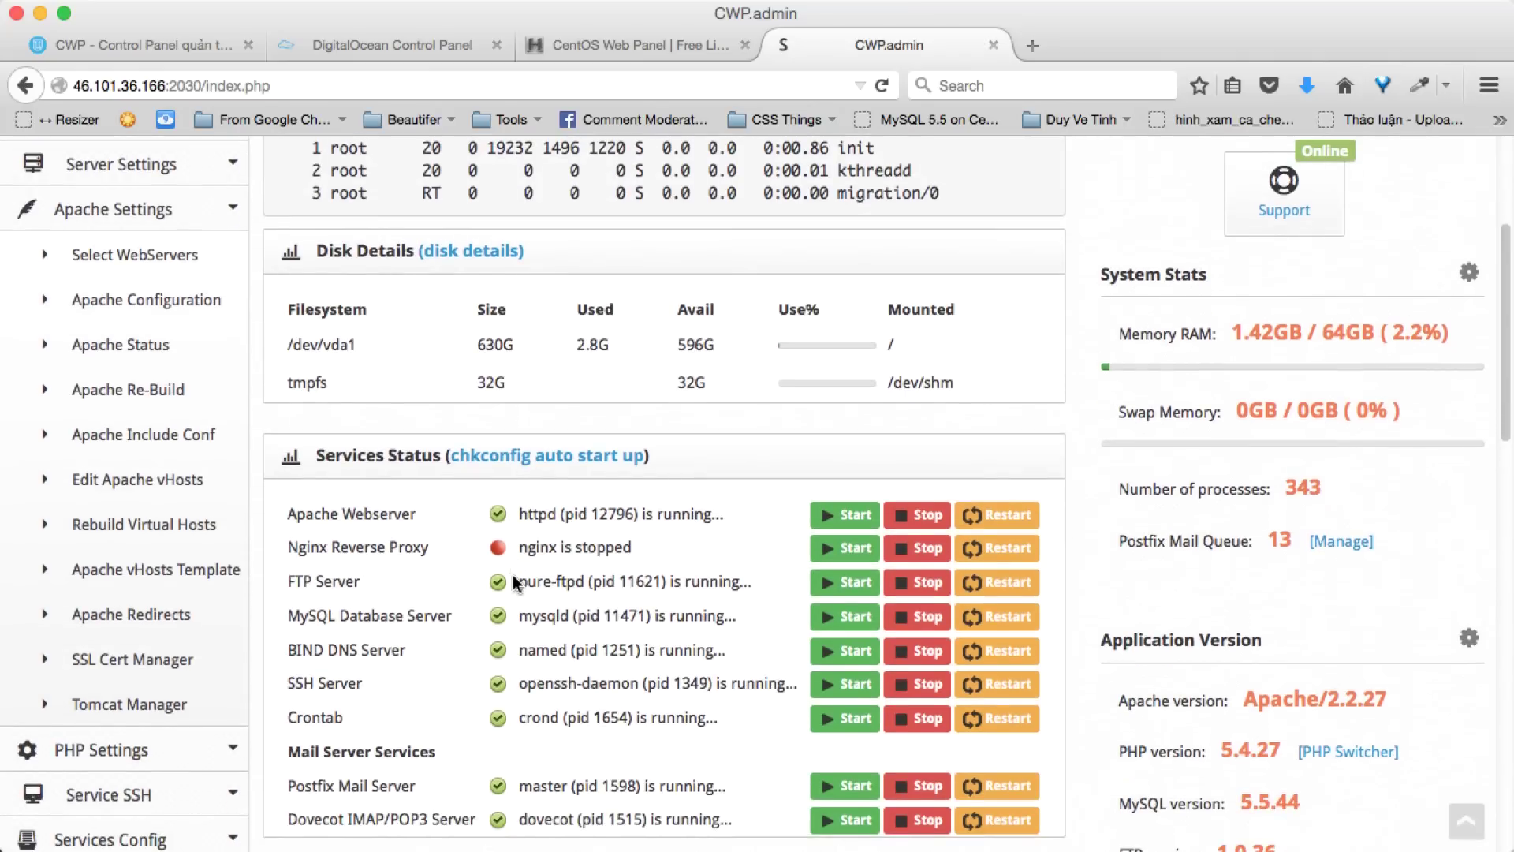
left_click(842, 551)
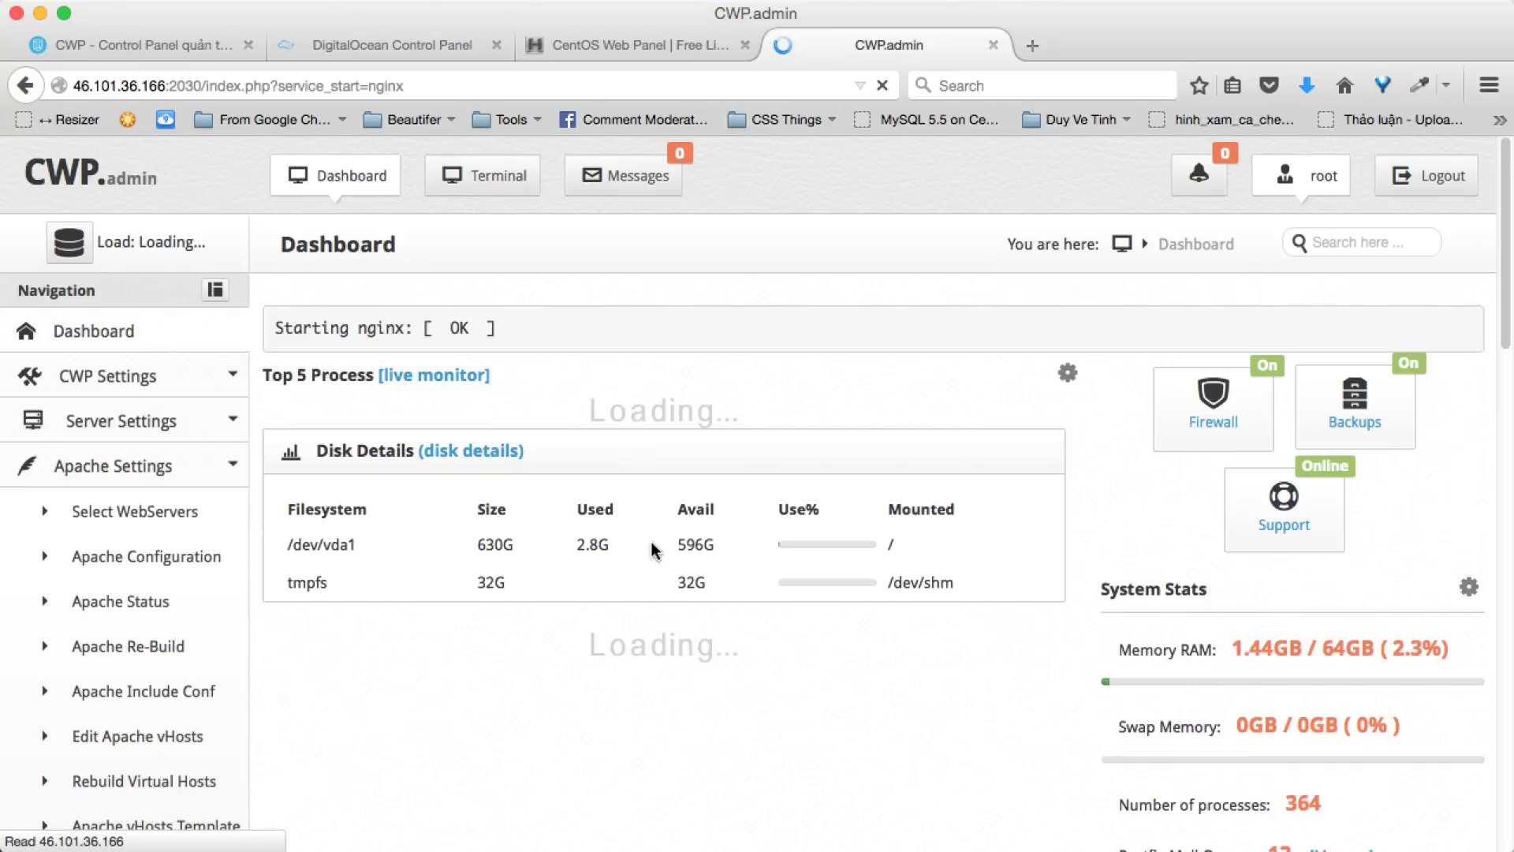
- Read the CWP info: nameservers ns1/ns2.centos-webpanel.com and server IP 46.101.36.166
scroll(652, 550, "down", 6)
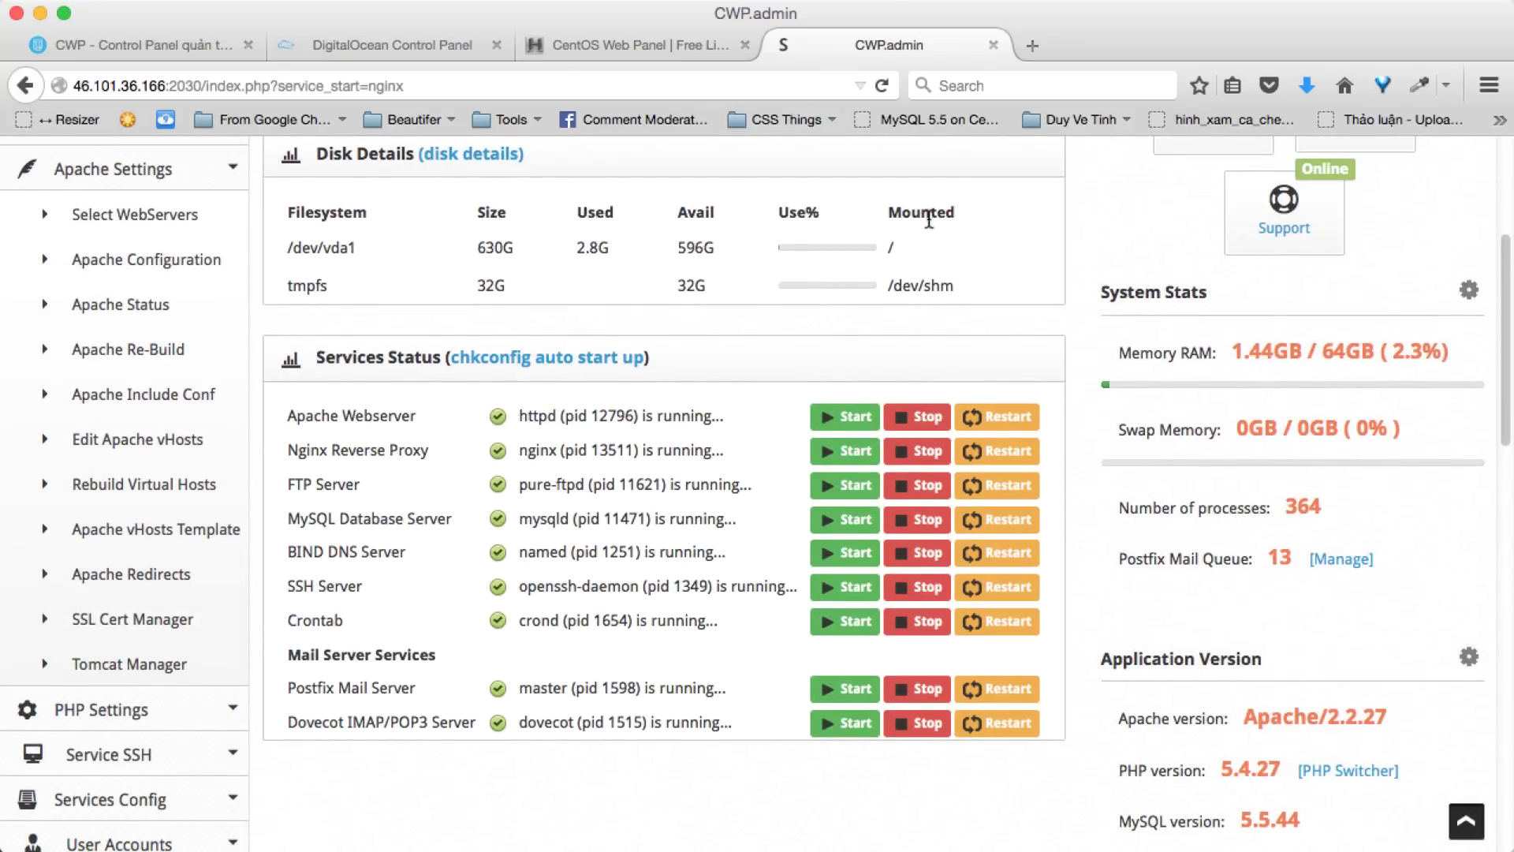
scroll(235, 368, "down", 2)
scroll(235, 368, "up", 3)
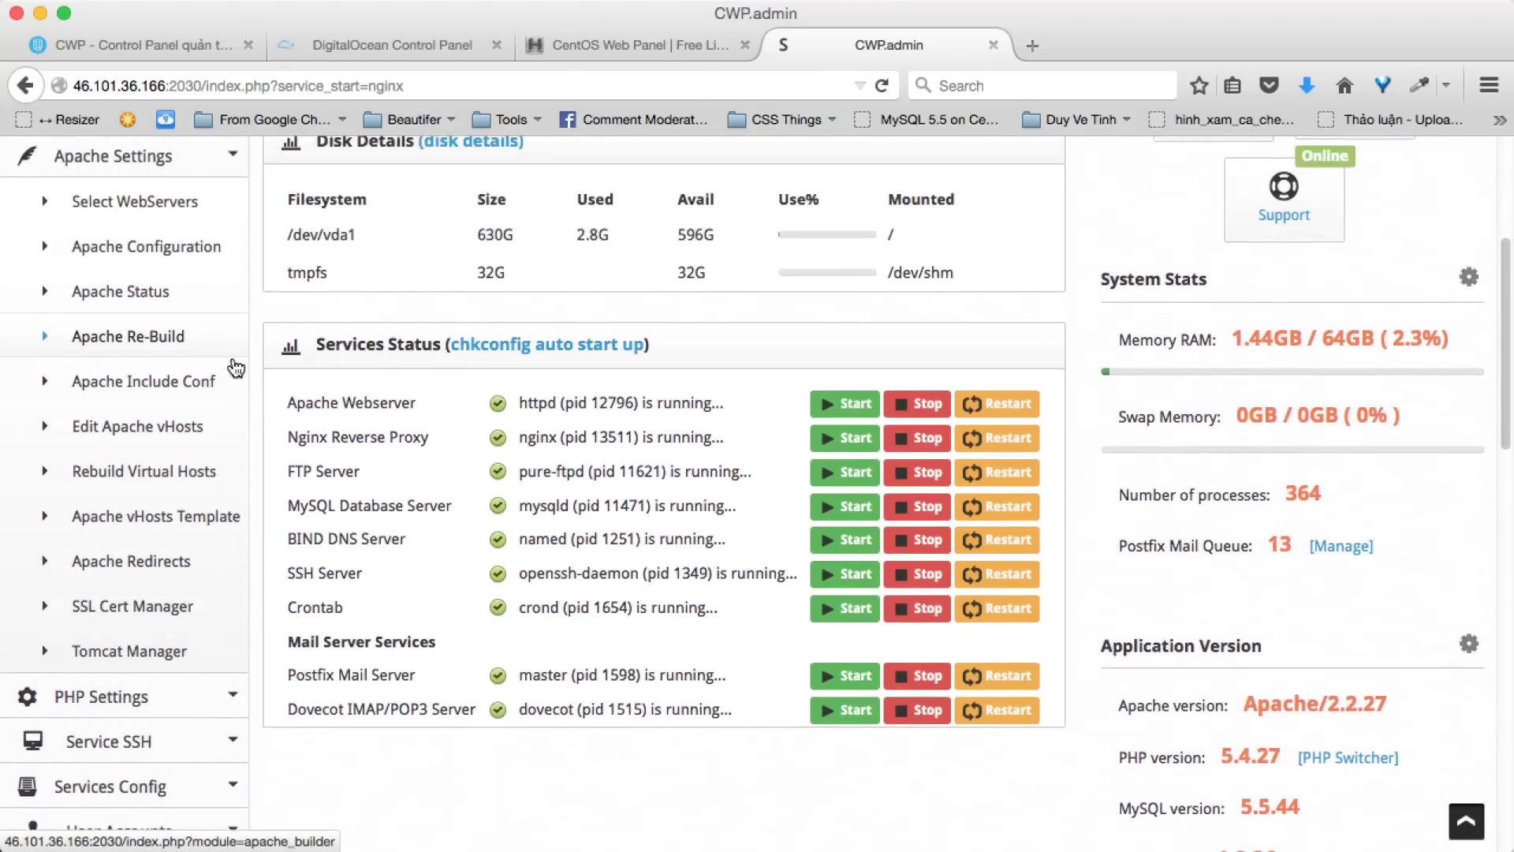
left_click(235, 368)
scroll(235, 367, "down", 2)
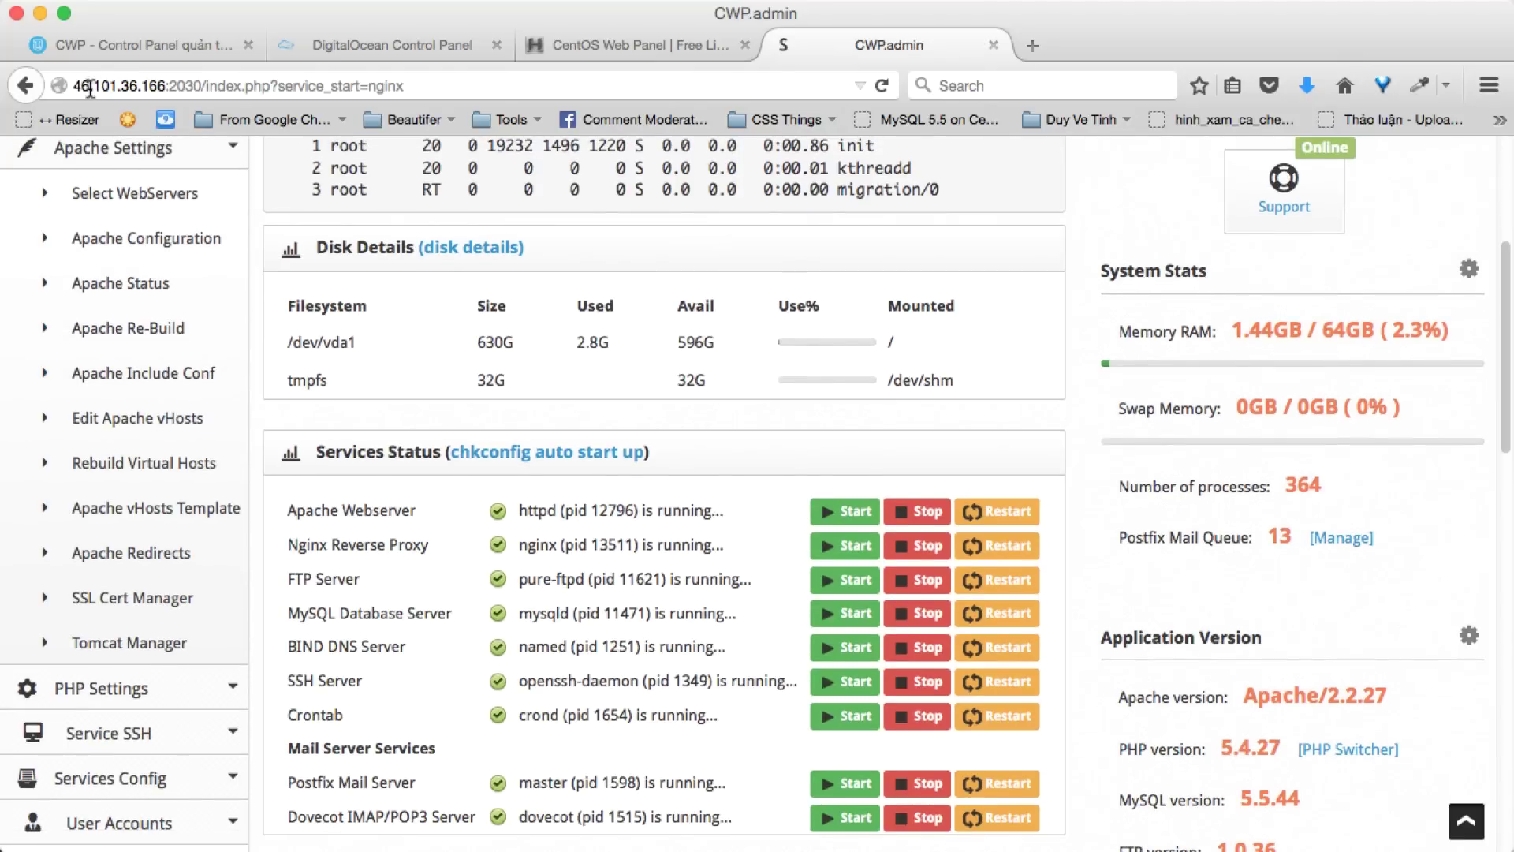
scroll(440, 271, "down", 15)
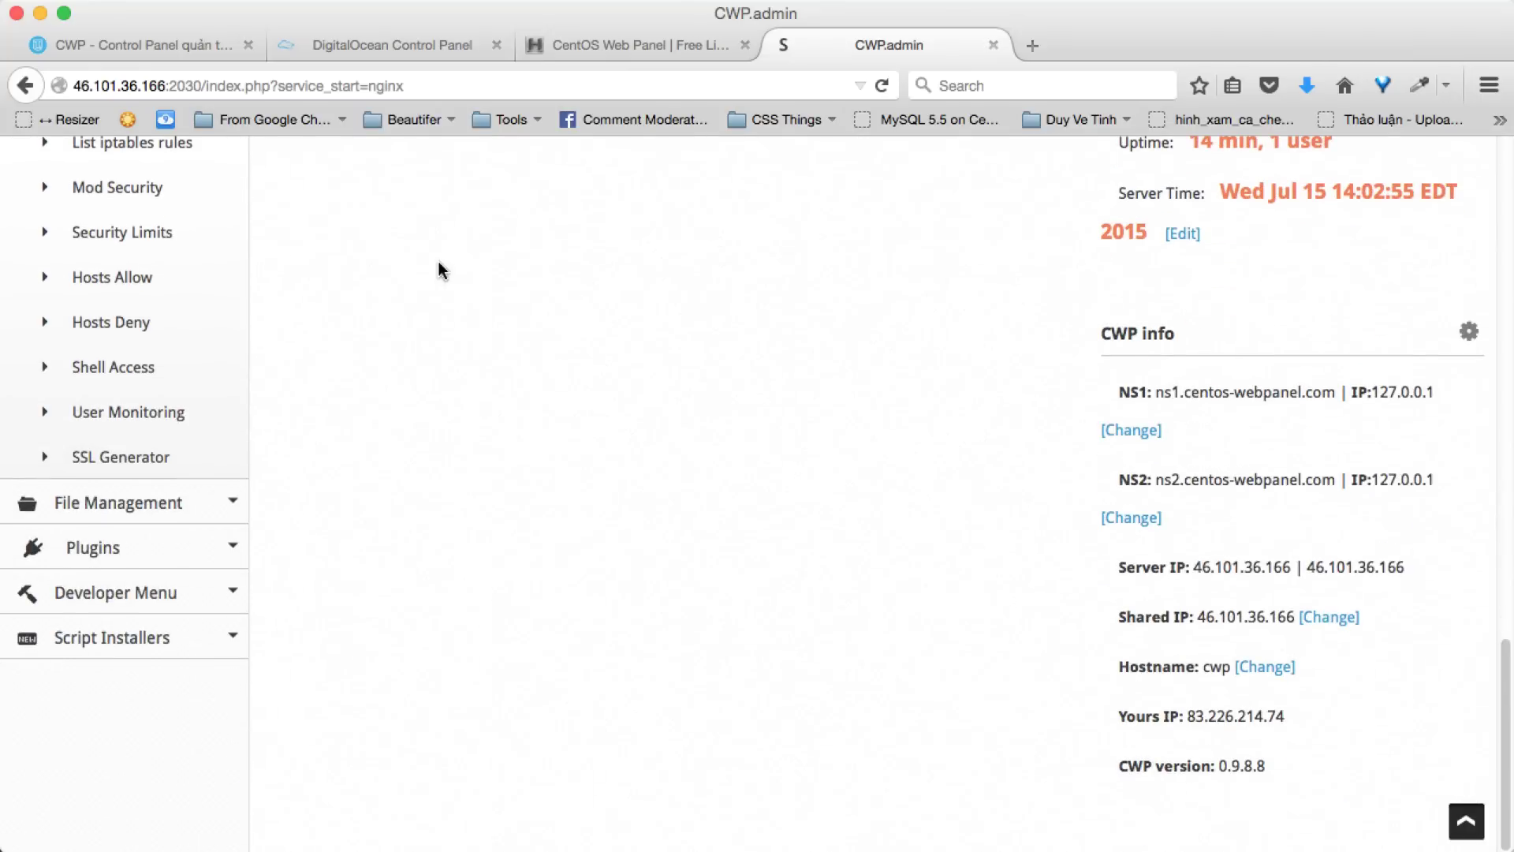
left_click_drag(1112, 392, 1443, 476)
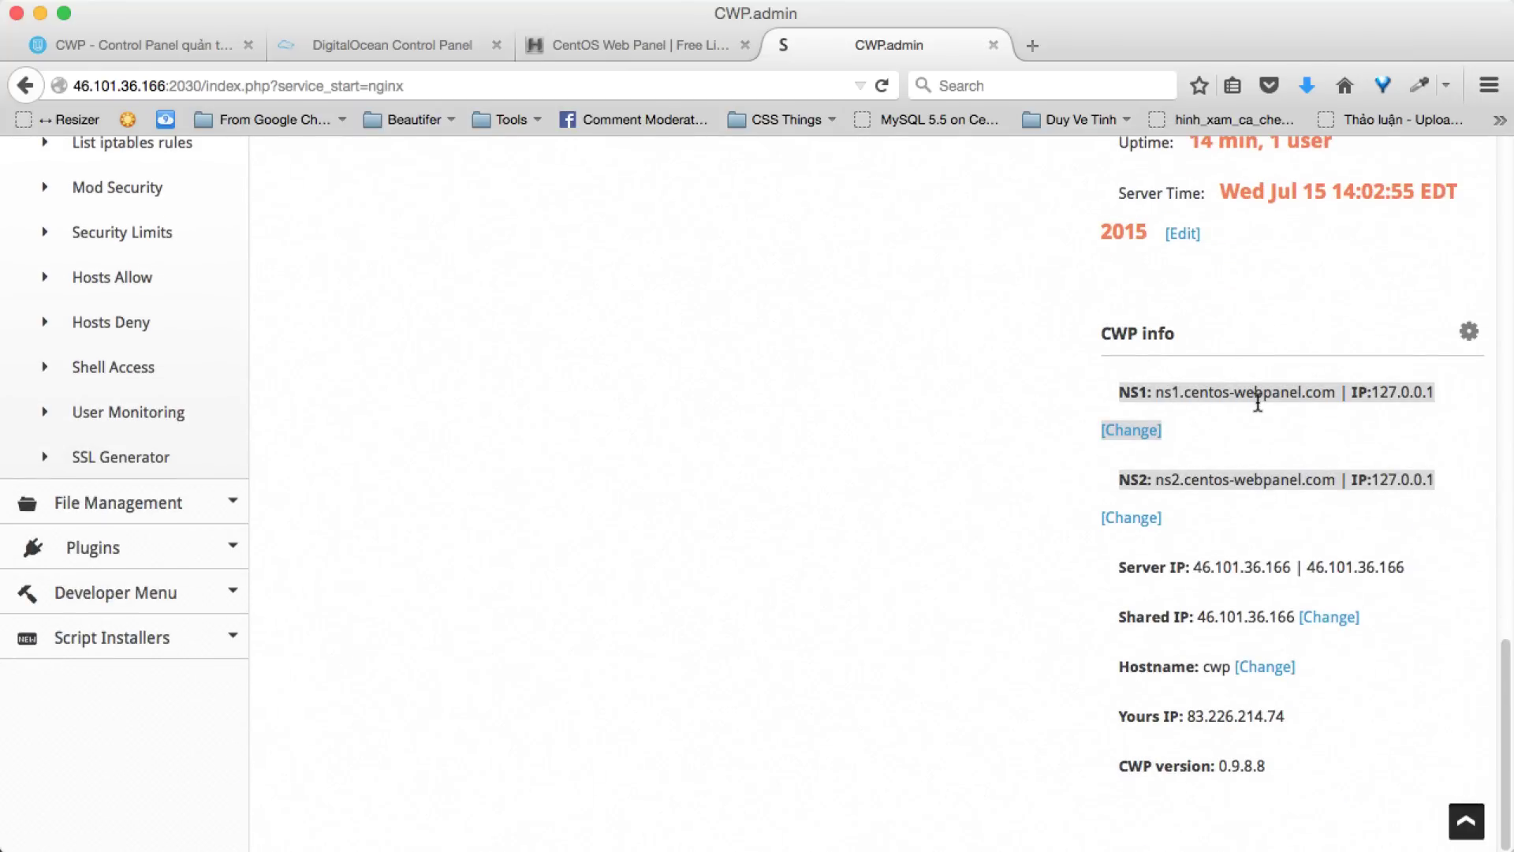
left_click(1220, 400)
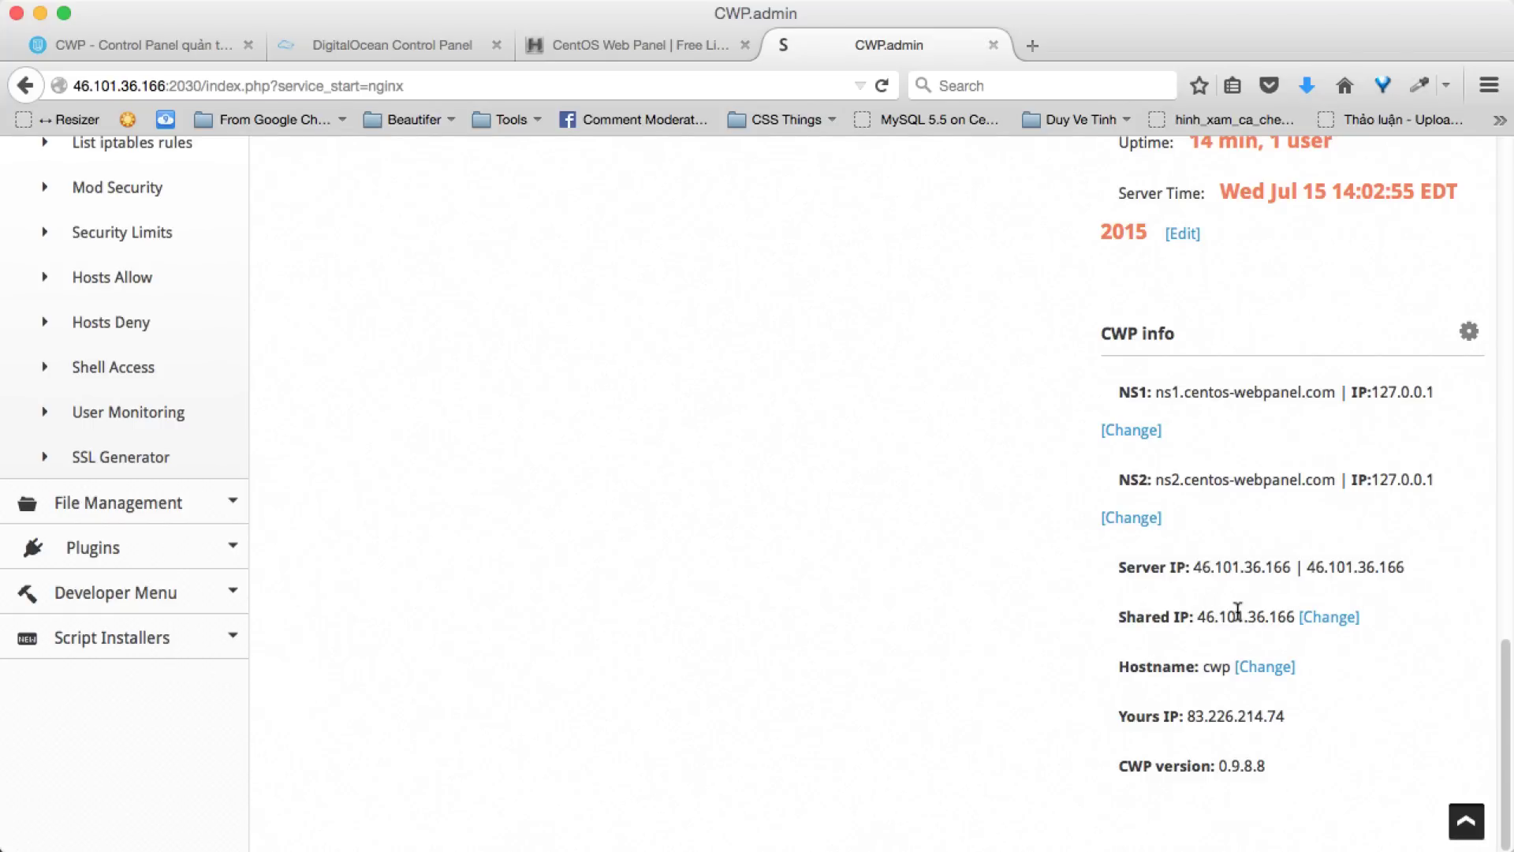
- Load thichweb.com in a new tab and compare it with the Cyberduck listing
left_click(1035, 45)
type("hichweb.com/")
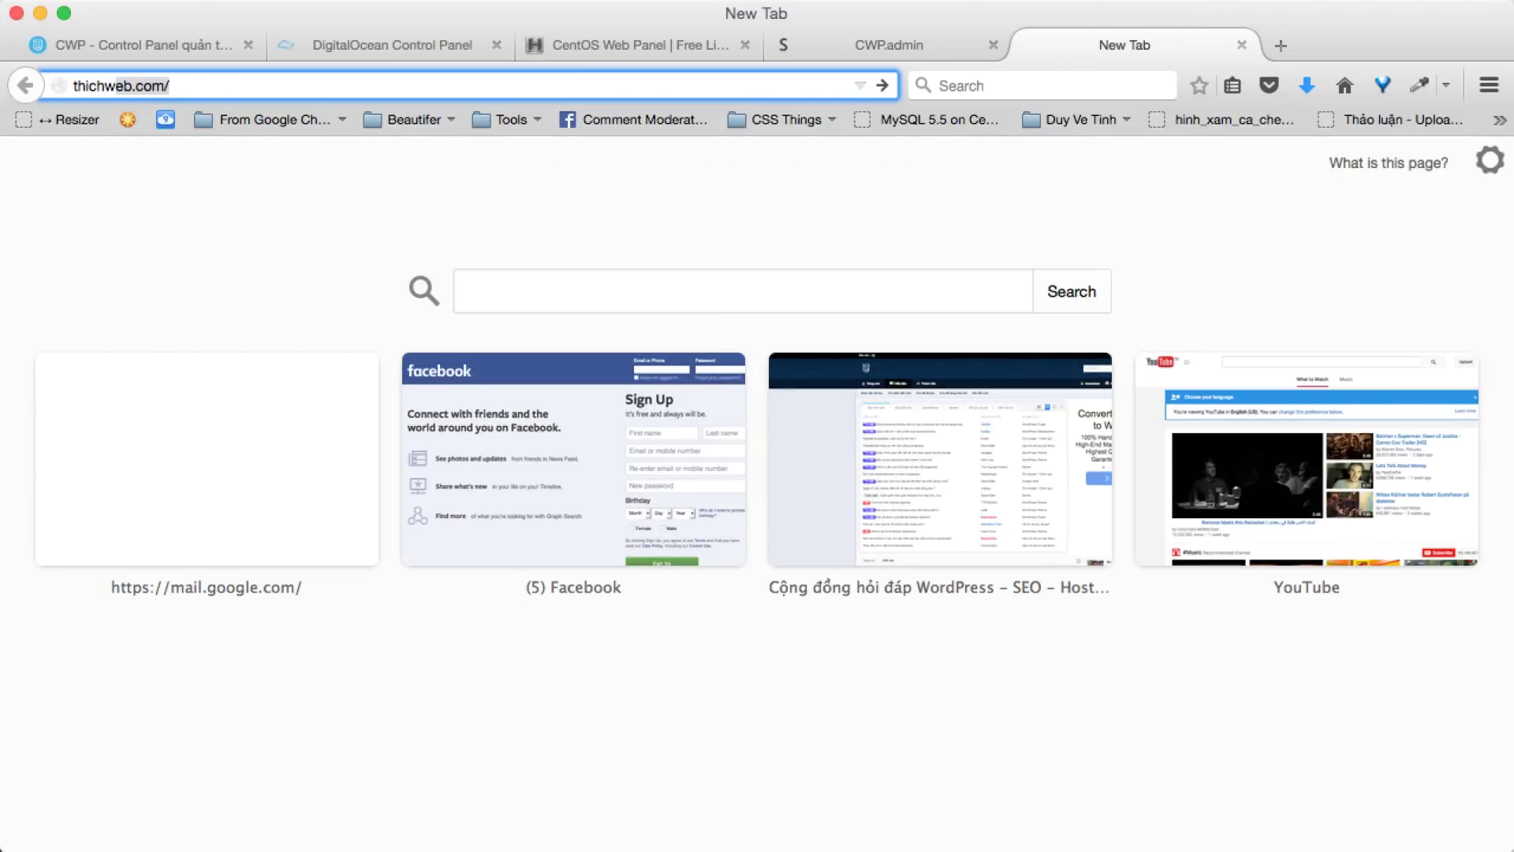
key("Return")
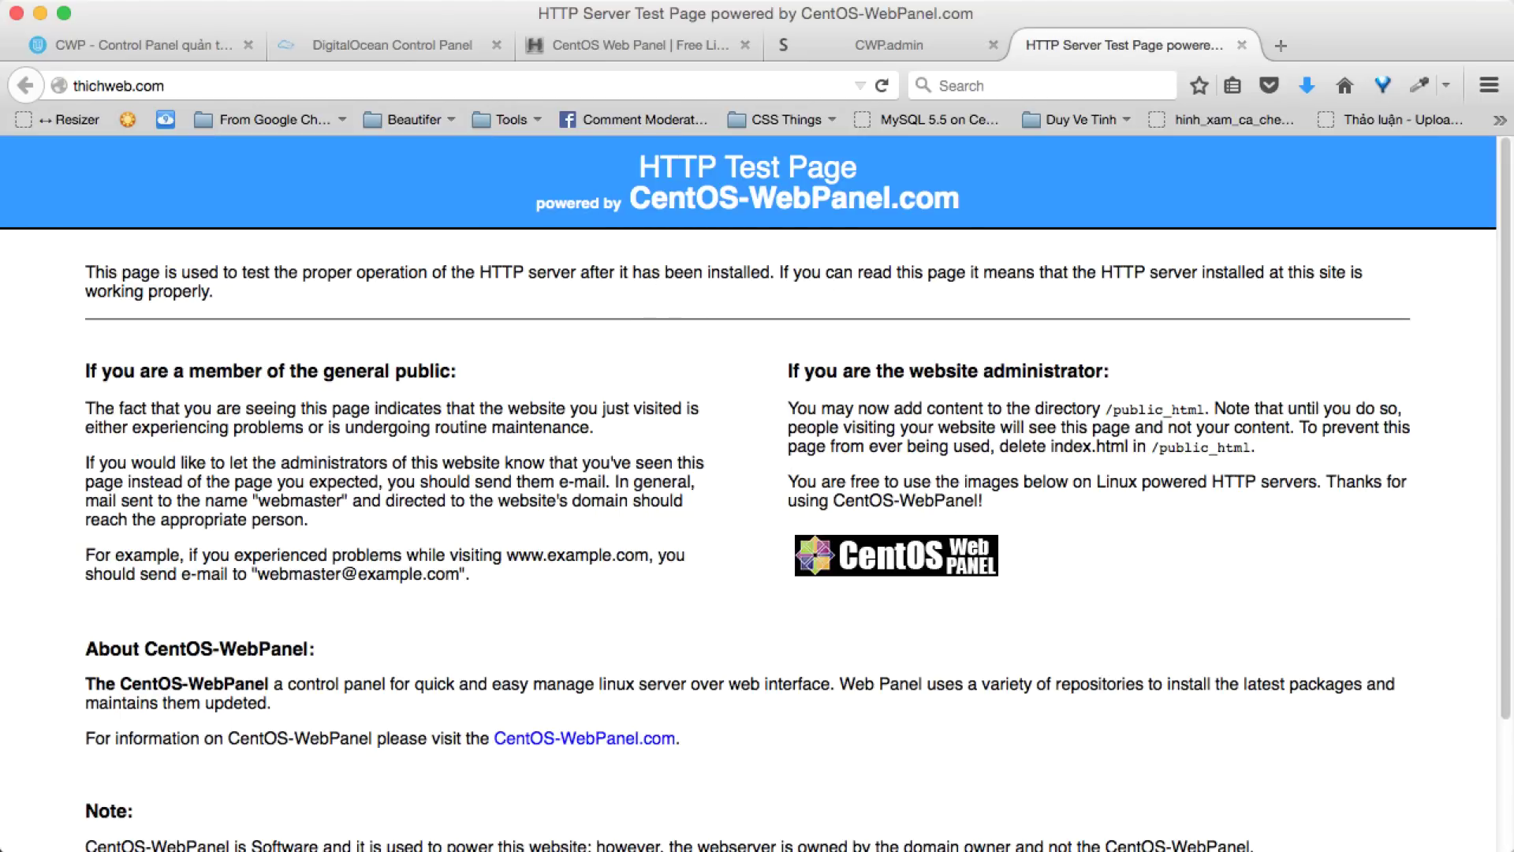
key("super+Tab")
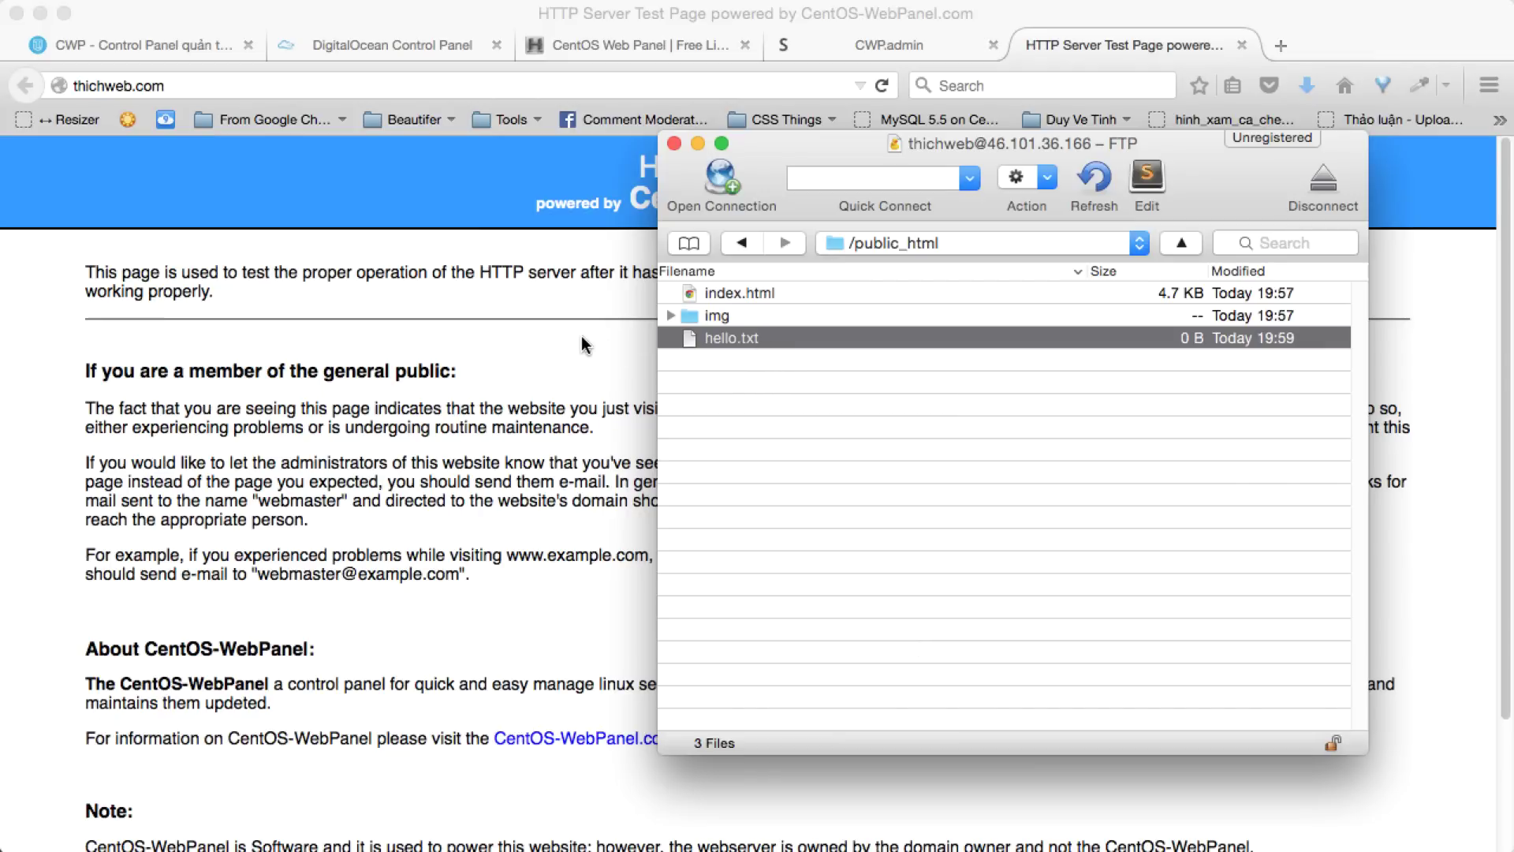
left_click(521, 372)
- Open thichweb.com/hello.txt and confirm it displays hello
left_click(435, 79)
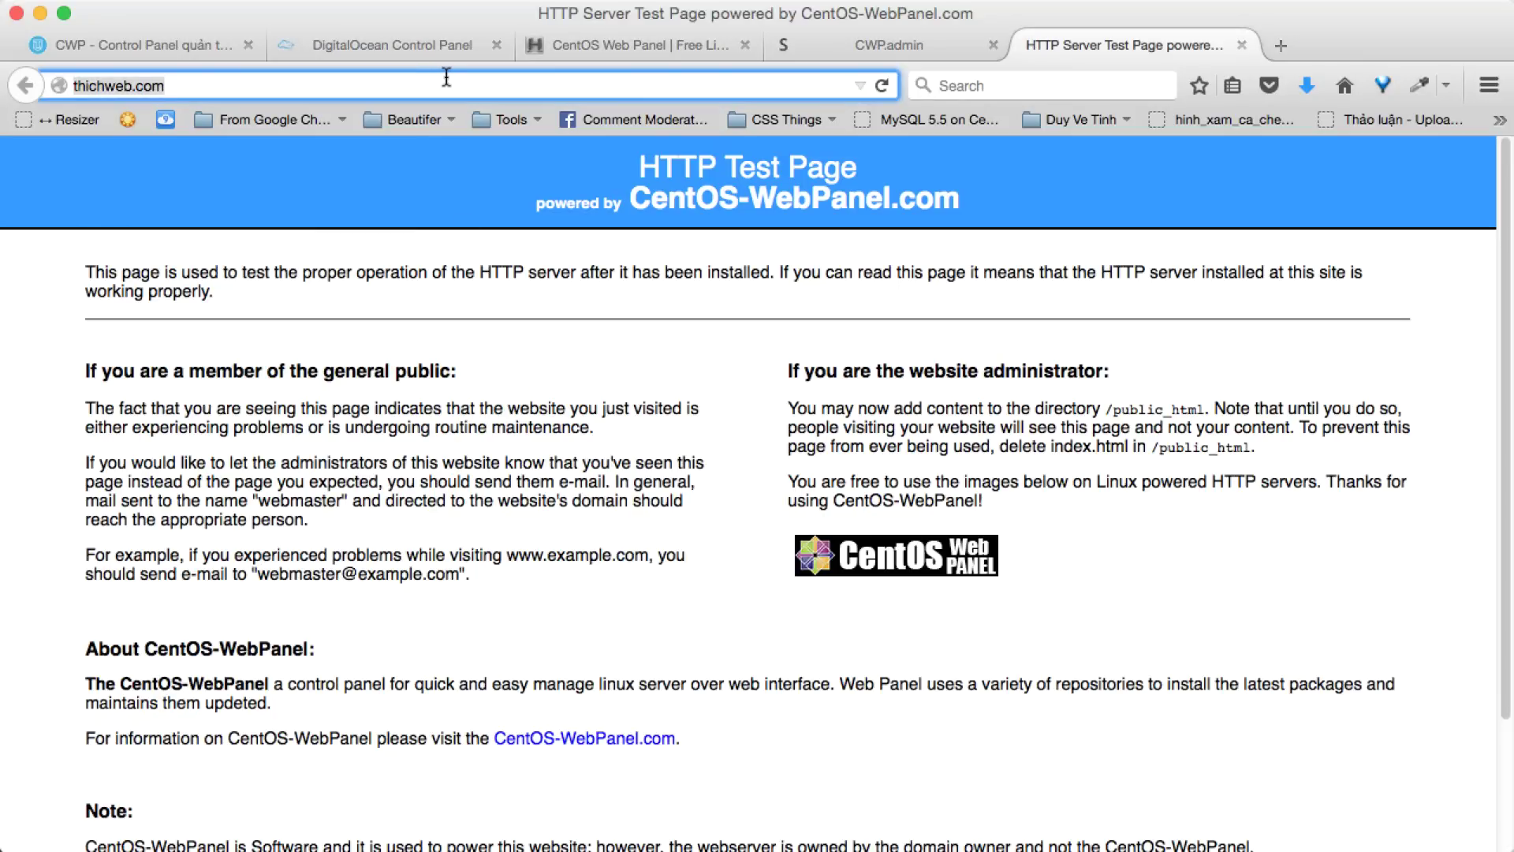
left_click(447, 79)
type("/hello")
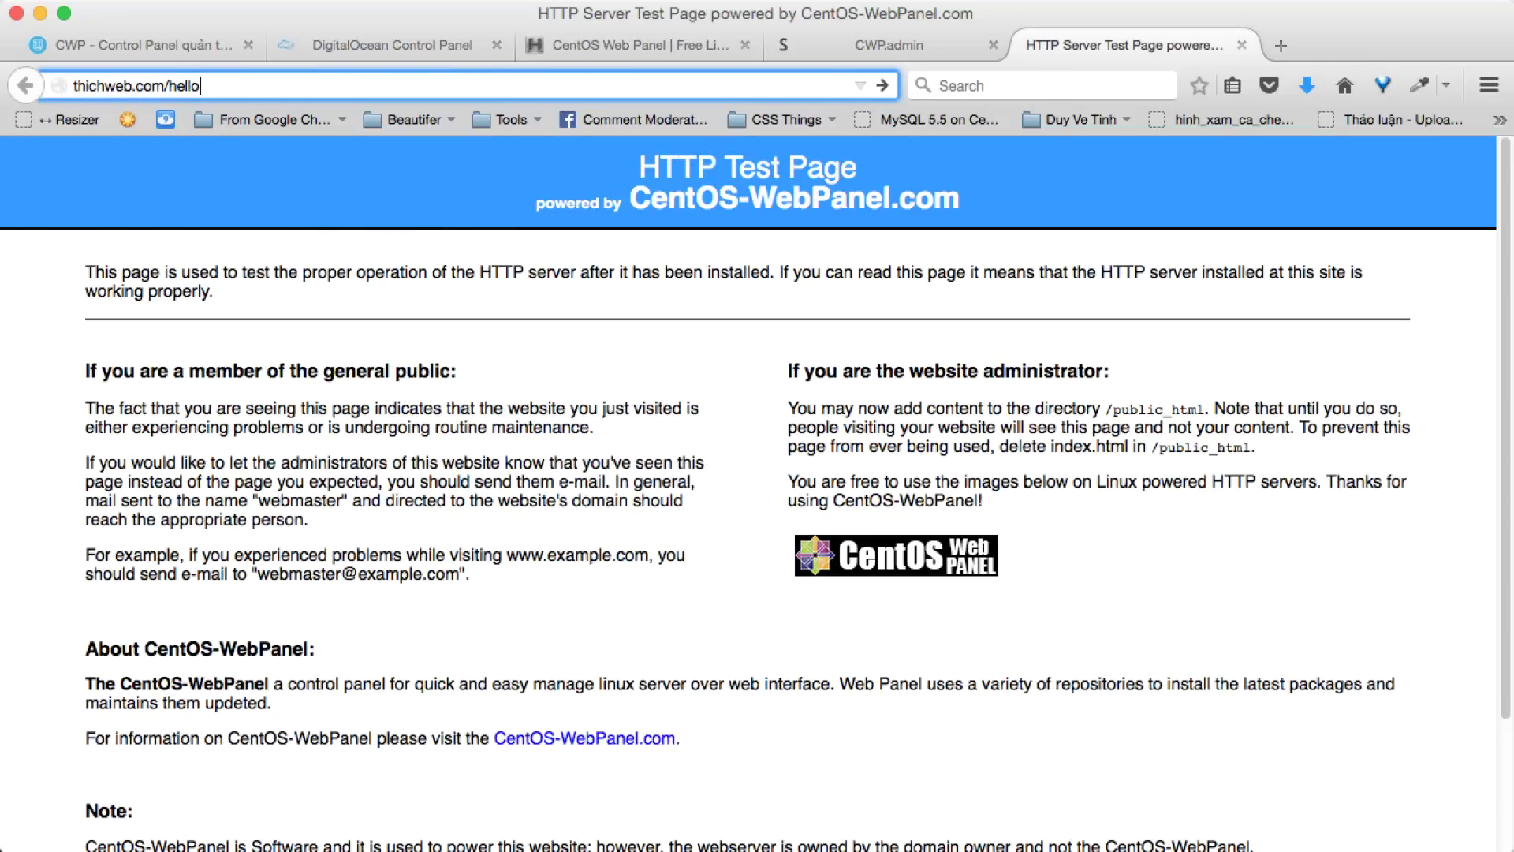
type(".txt")
key("Return")
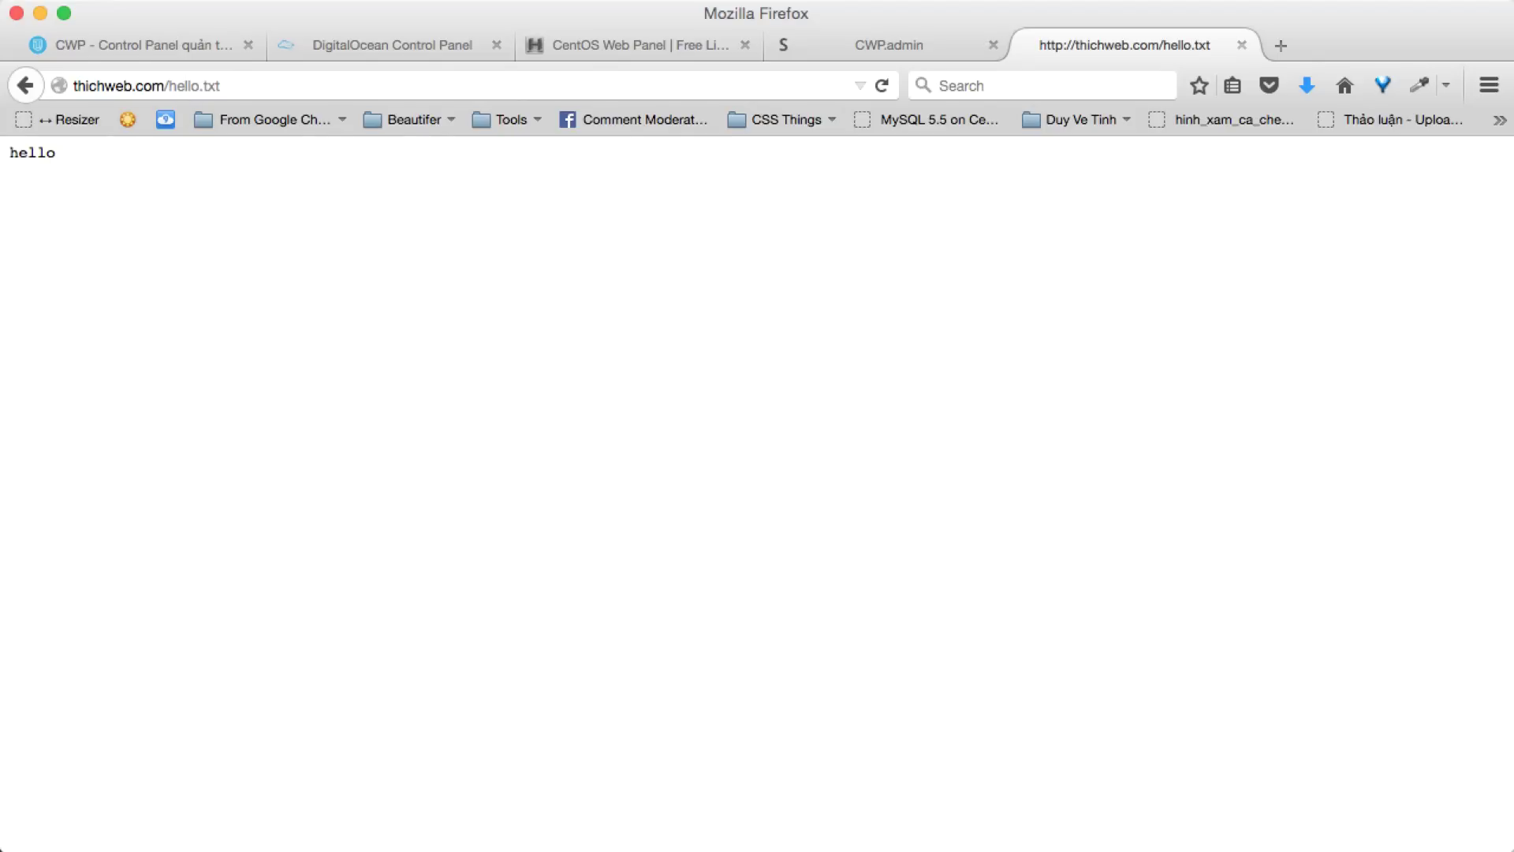
key("super+Tab")
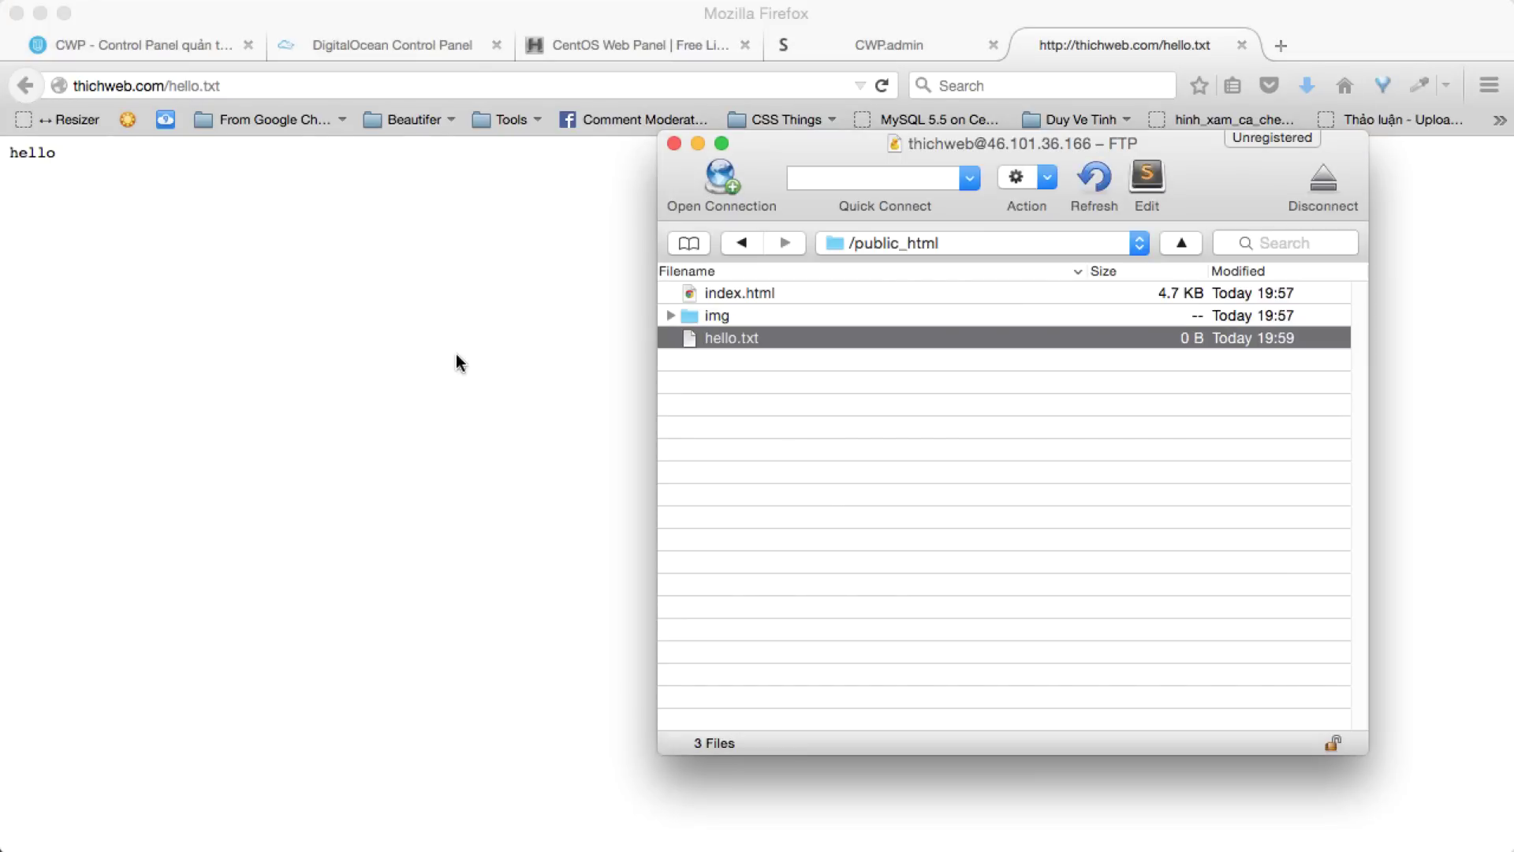
left_click(25, 87)
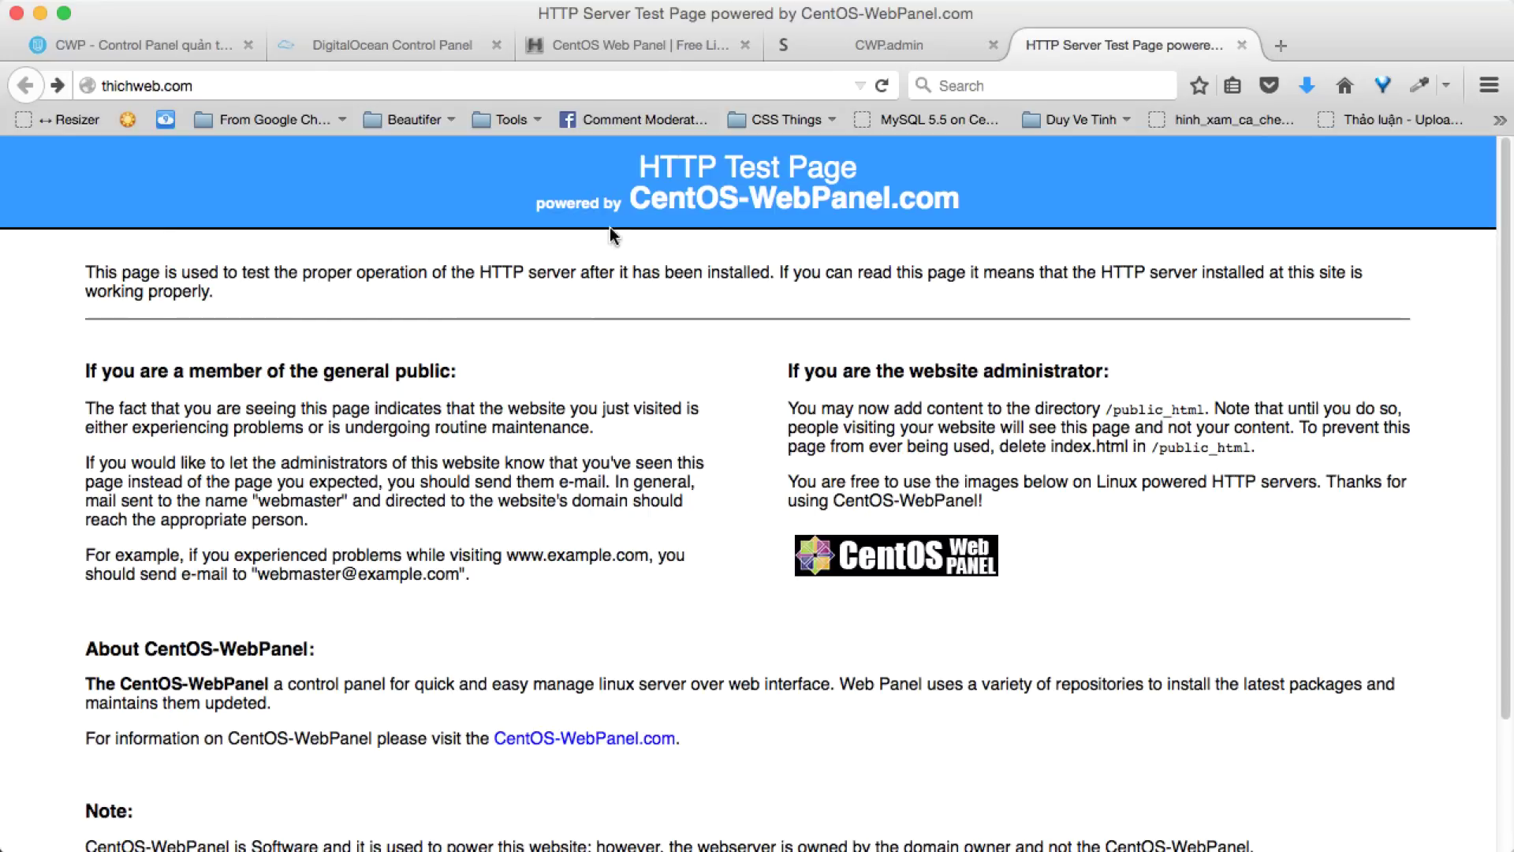
- Compare the CentOS-WebPanel HTTP Test Page with index.html and img in public_html
left_click_drag(638, 168, 961, 206)
left_click(623, 198)
left_click_drag(629, 199, 1023, 225)
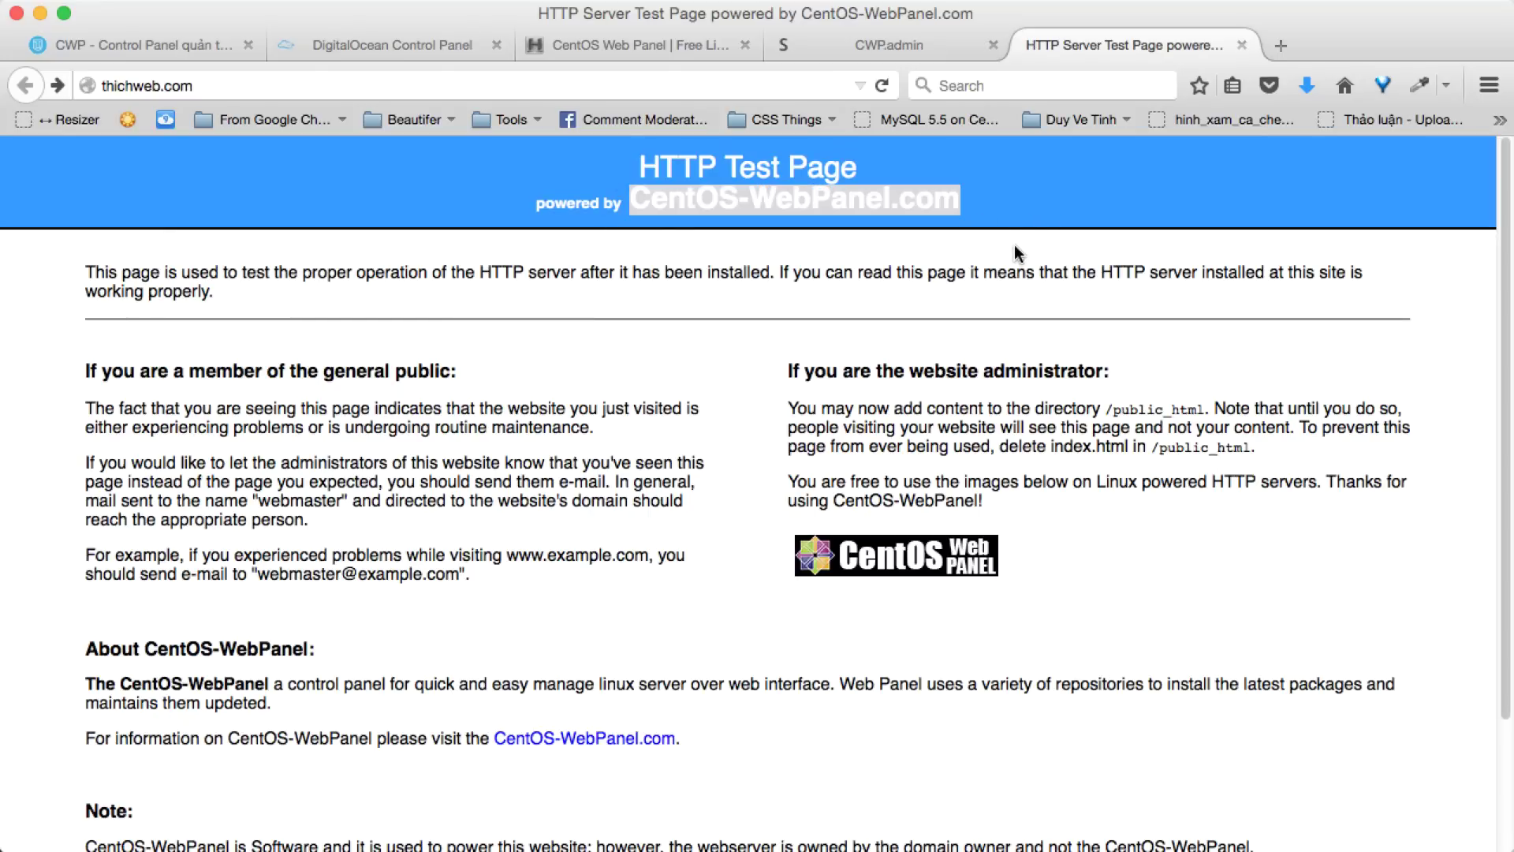
left_click(1017, 254)
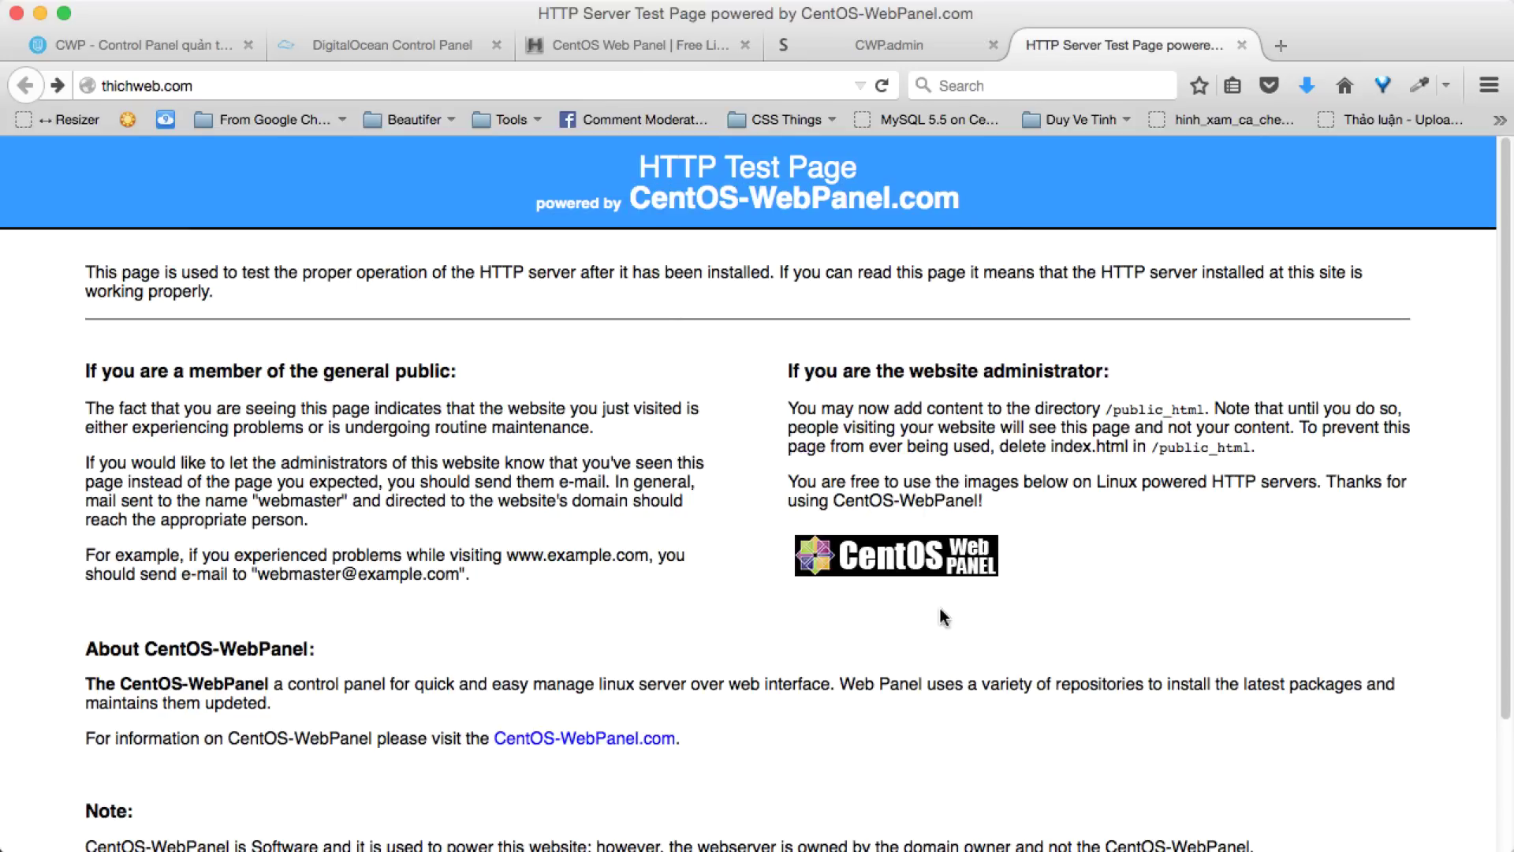
key("super+Tab")
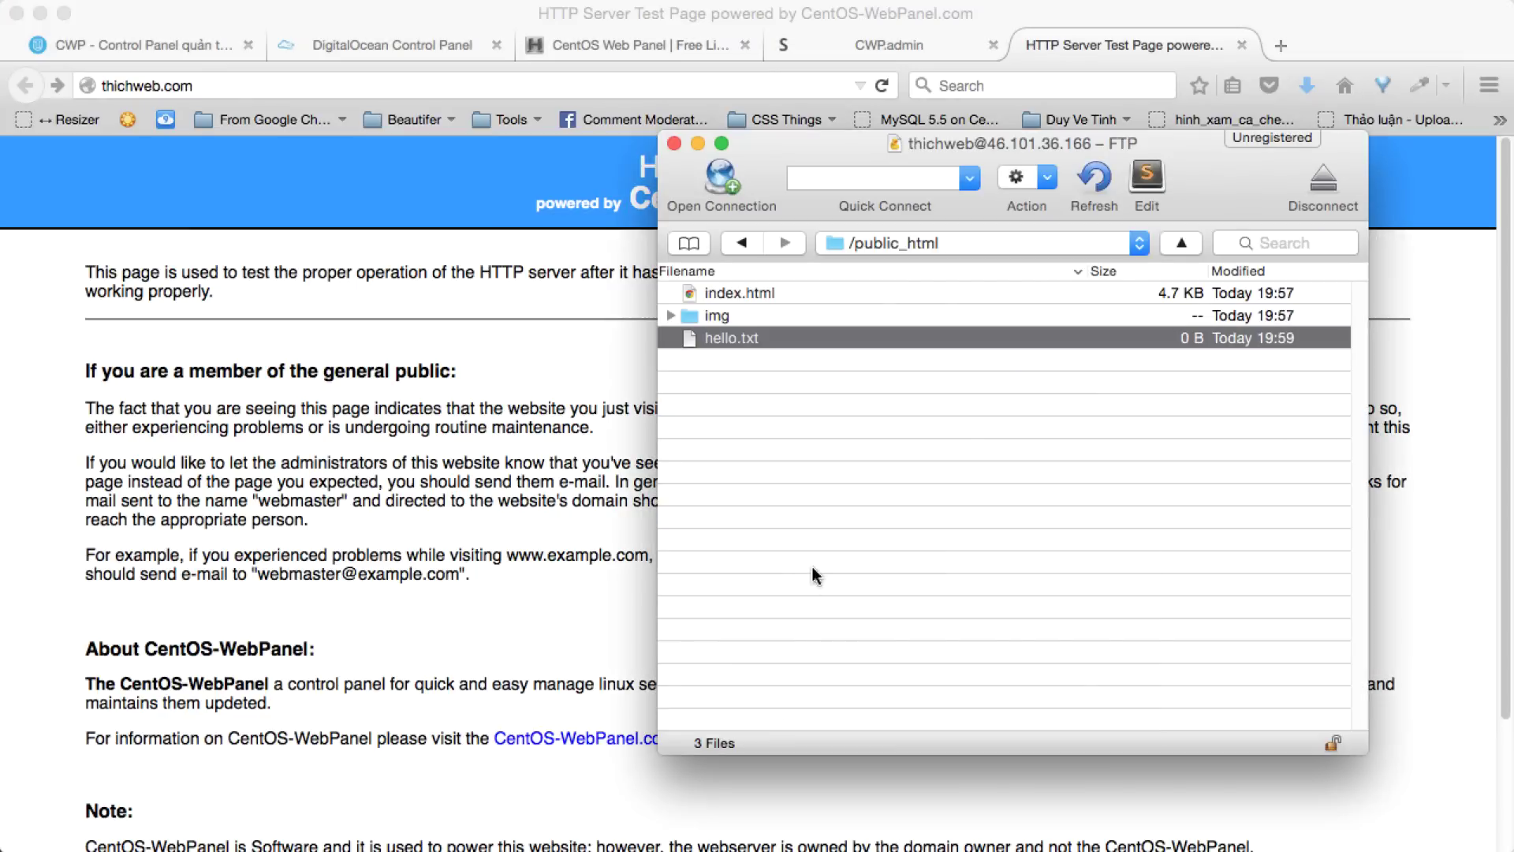
left_click(394, 367)
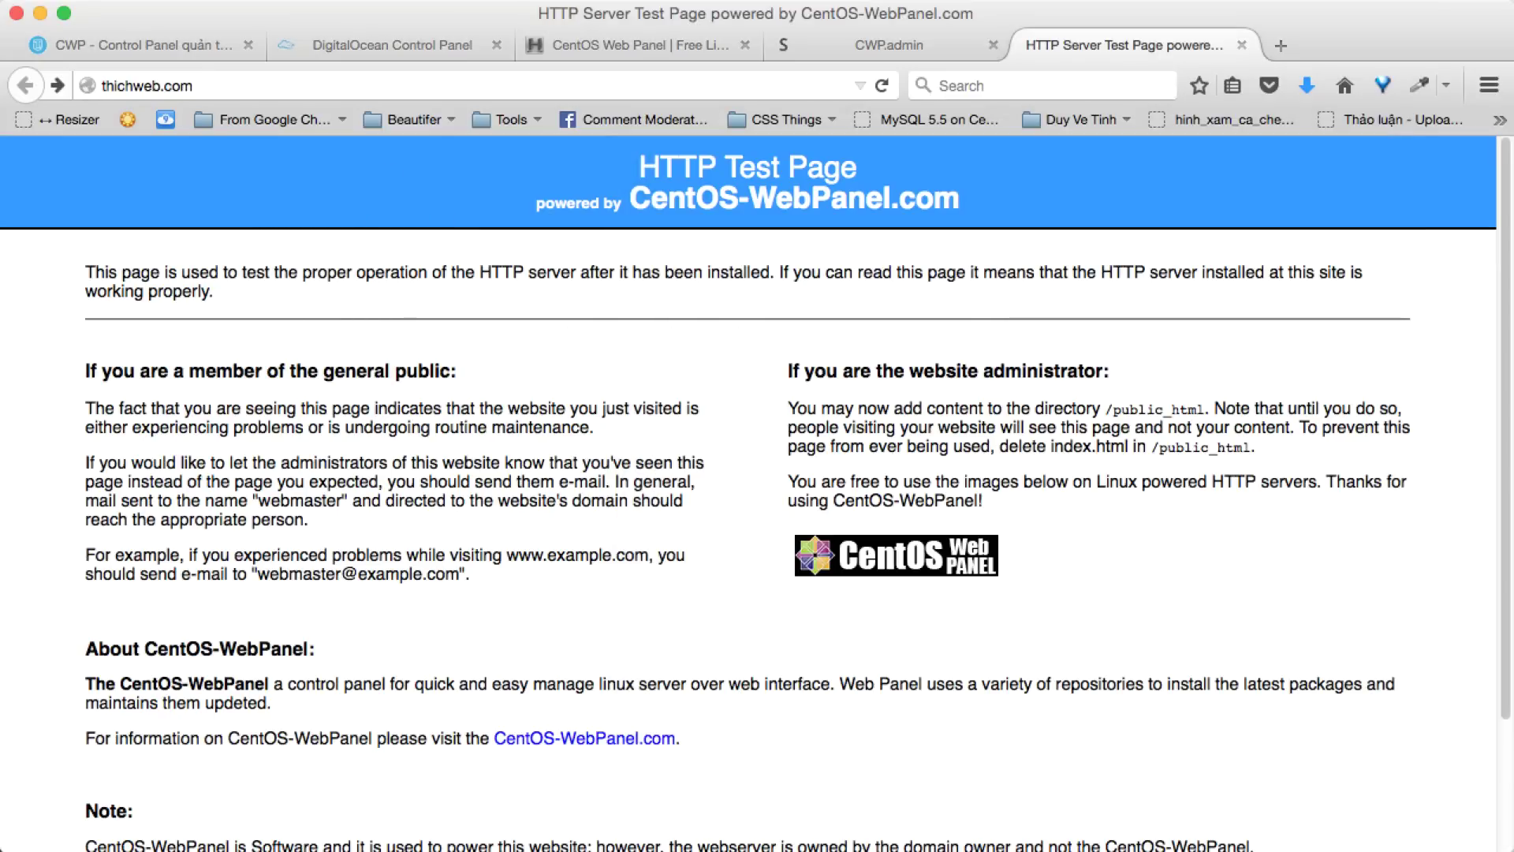
key("super+Tab")
left_click(817, 315)
left_click(821, 296)
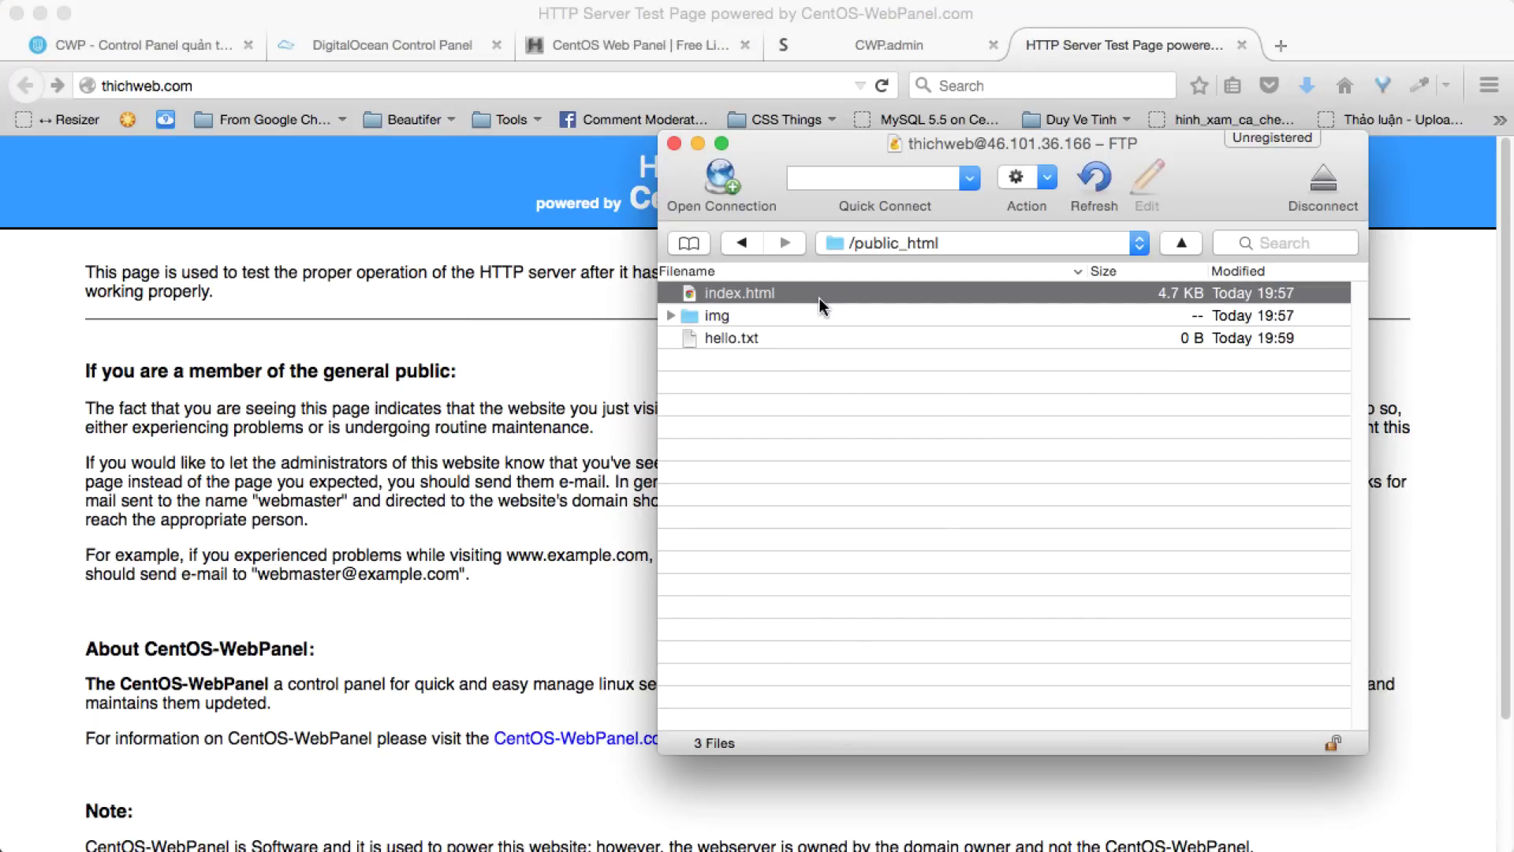
key("super+Tab")
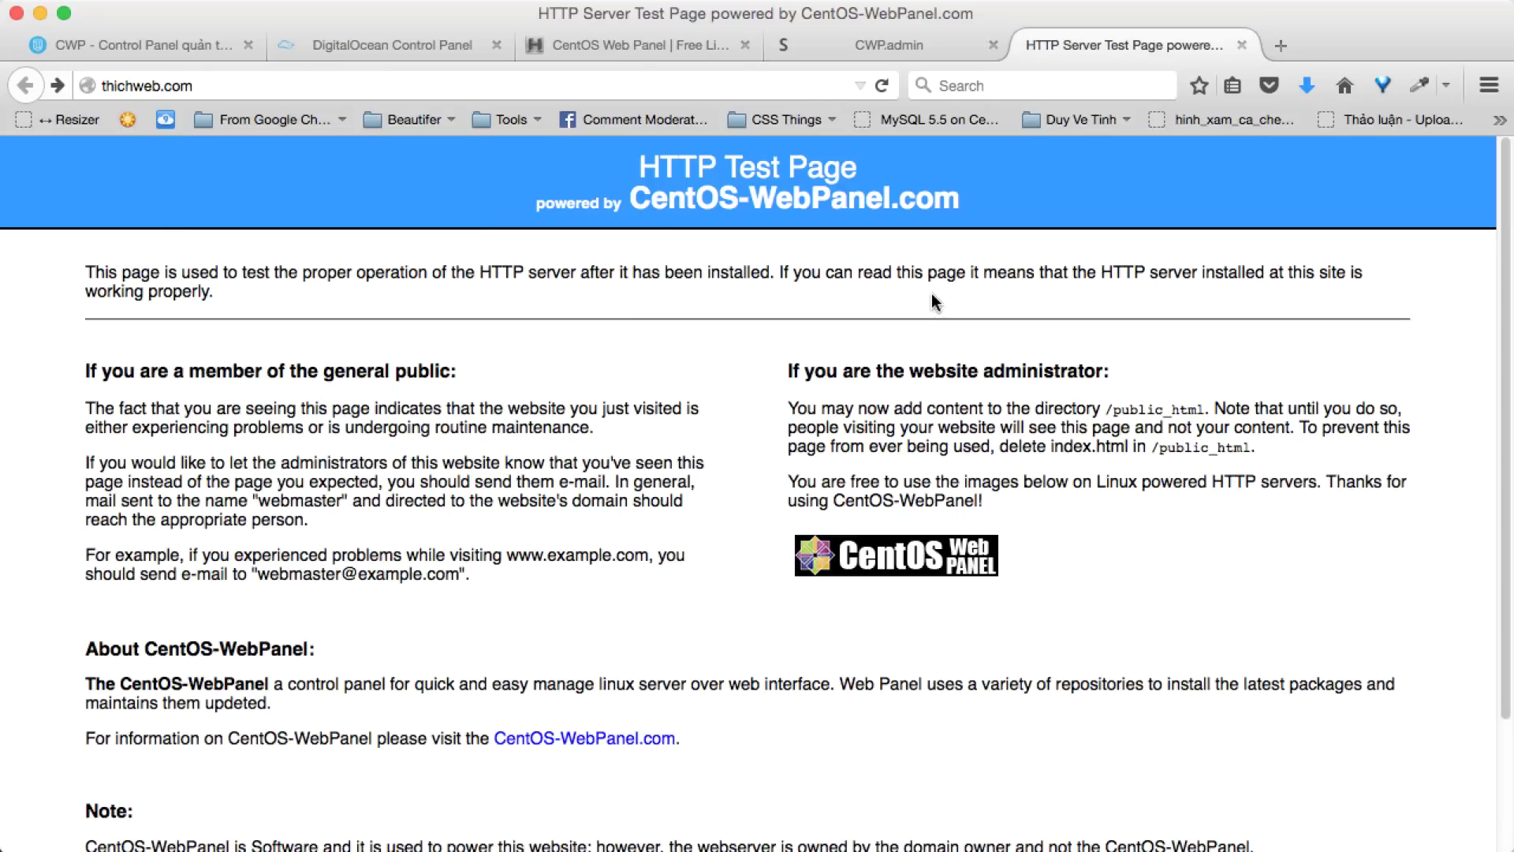
- Return to the CWP.admin tab and log out of the admin session
left_click(828, 45)
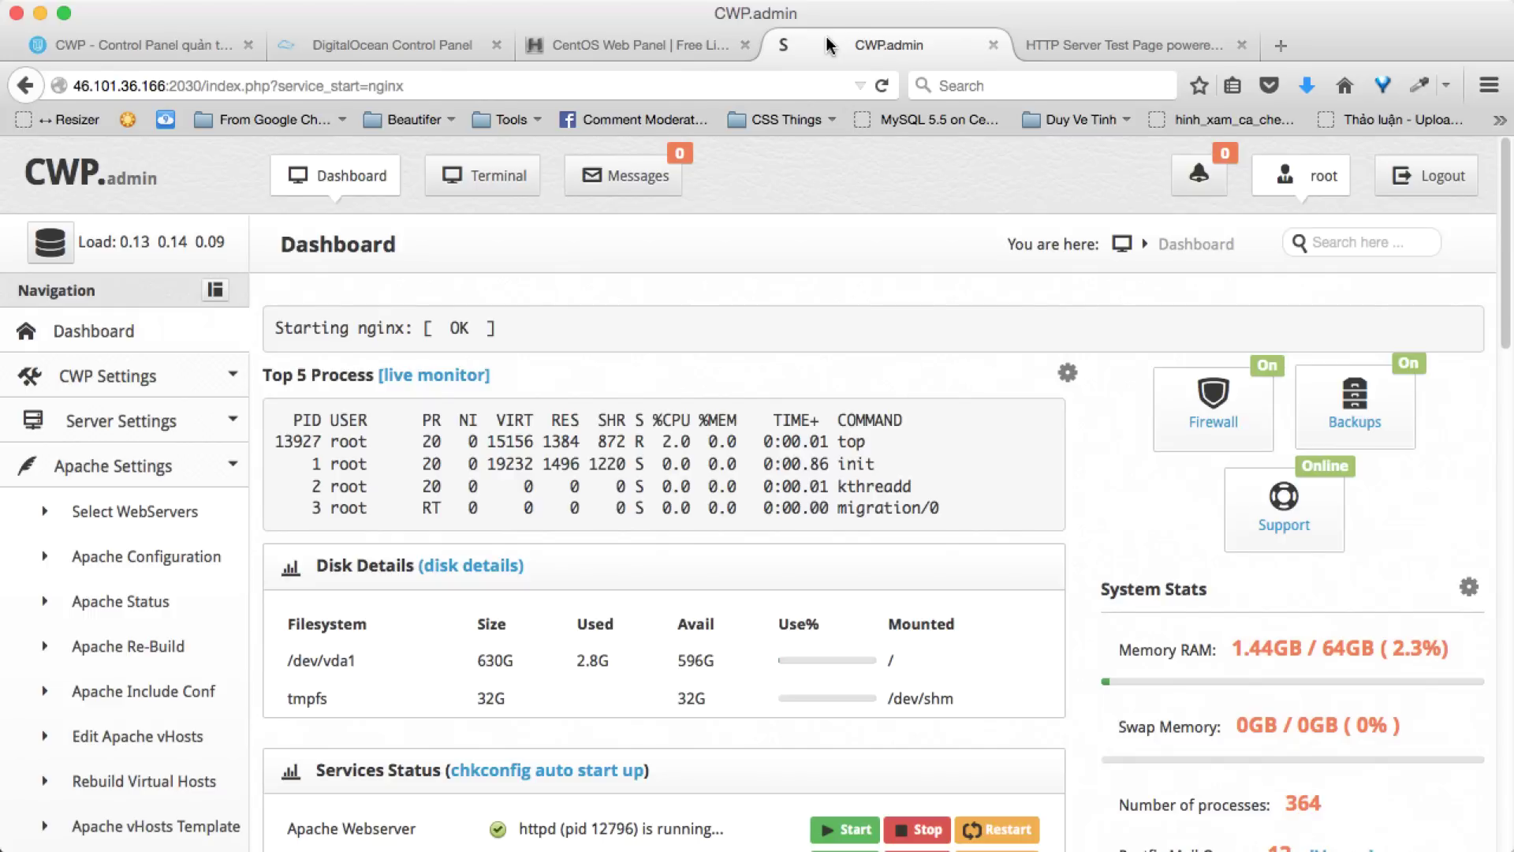
scroll(82, 416, "down", 3)
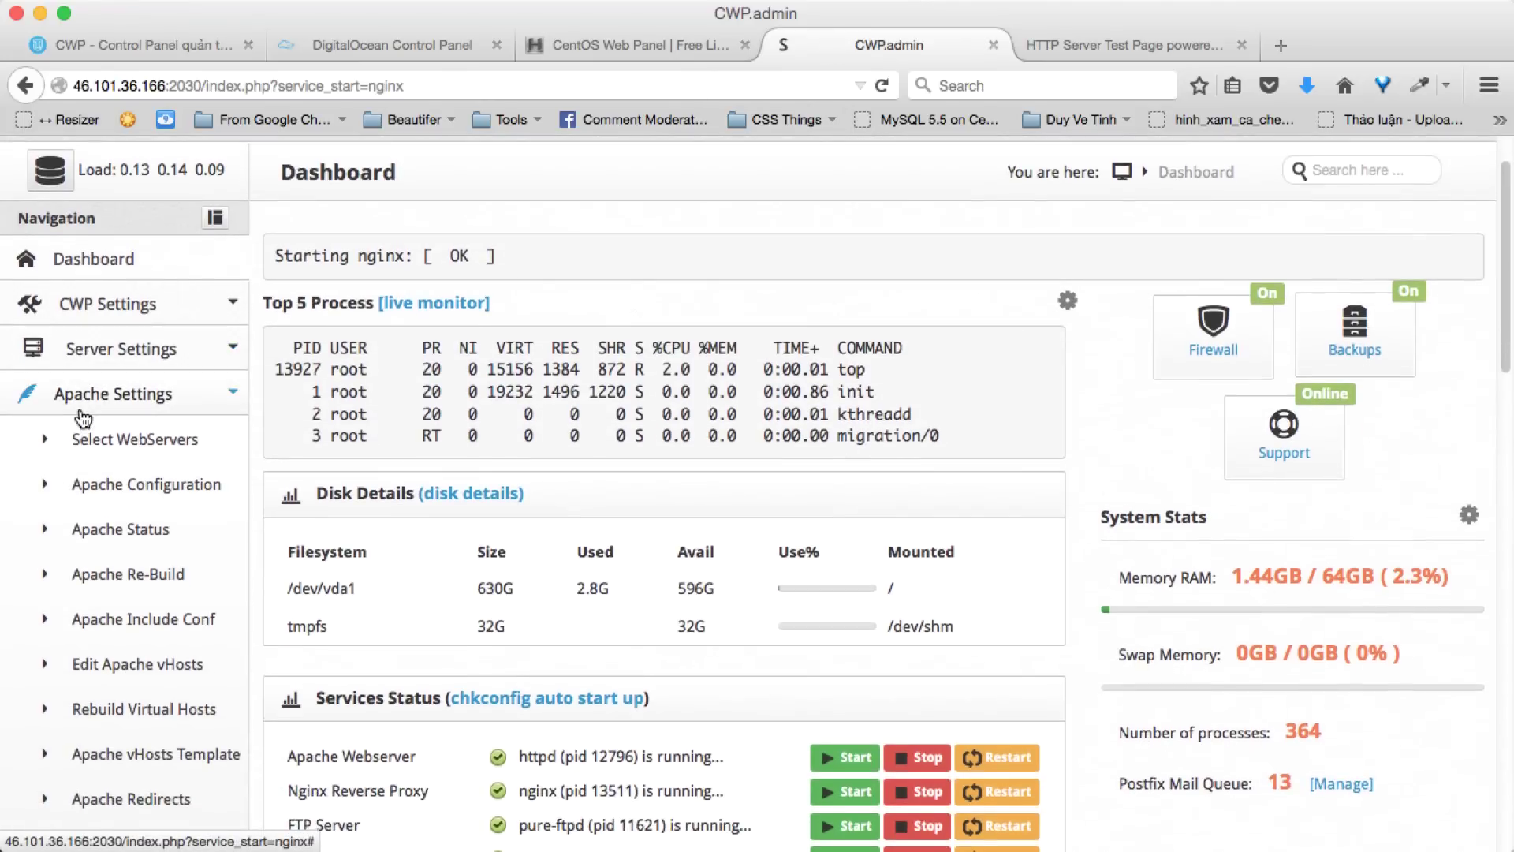
scroll(81, 417, "down", 2)
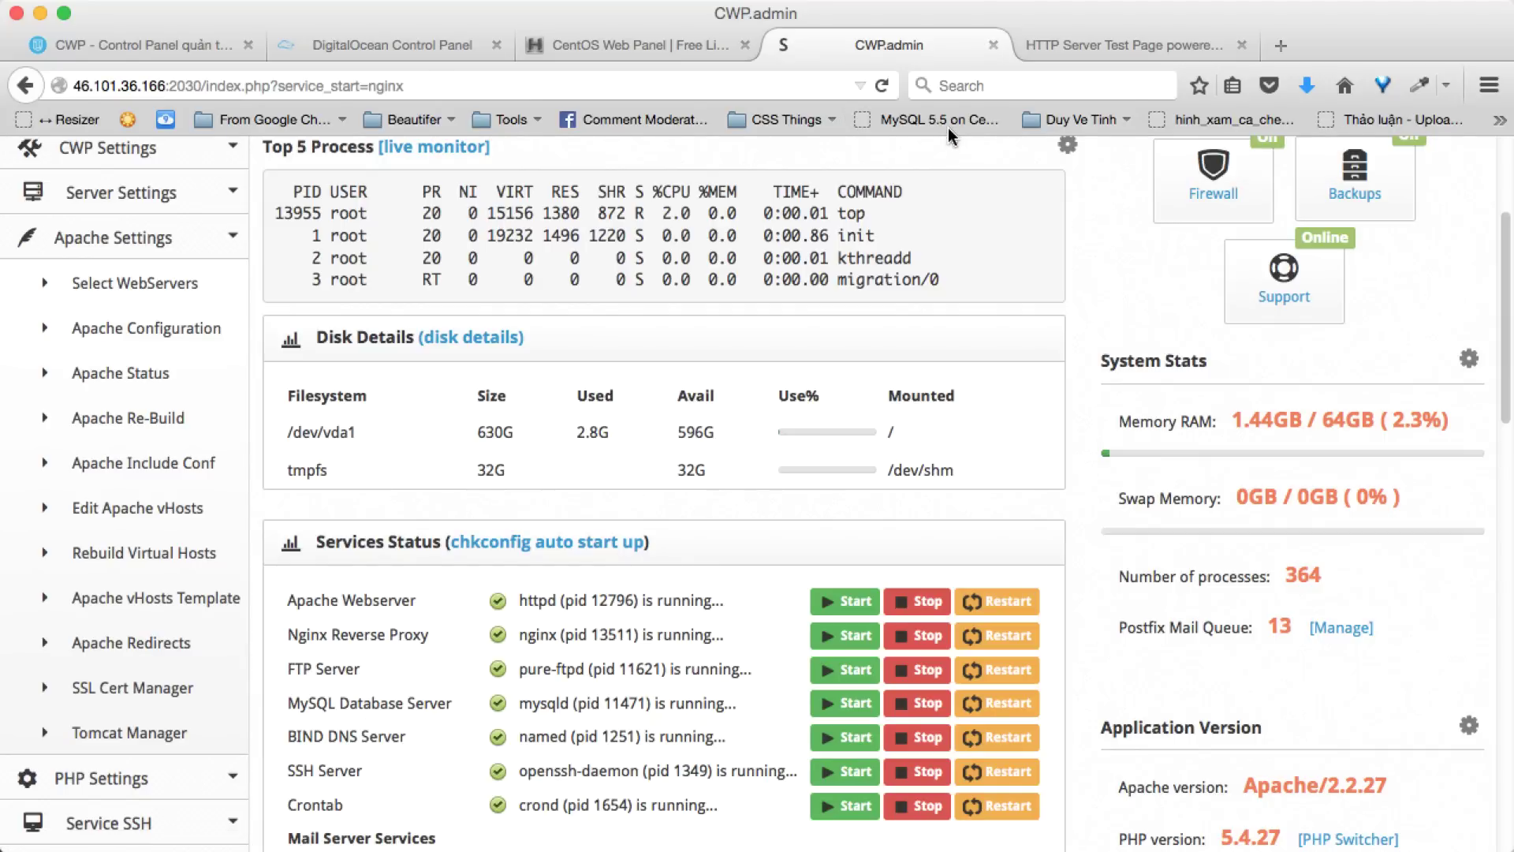
scroll(948, 283, "up", 5)
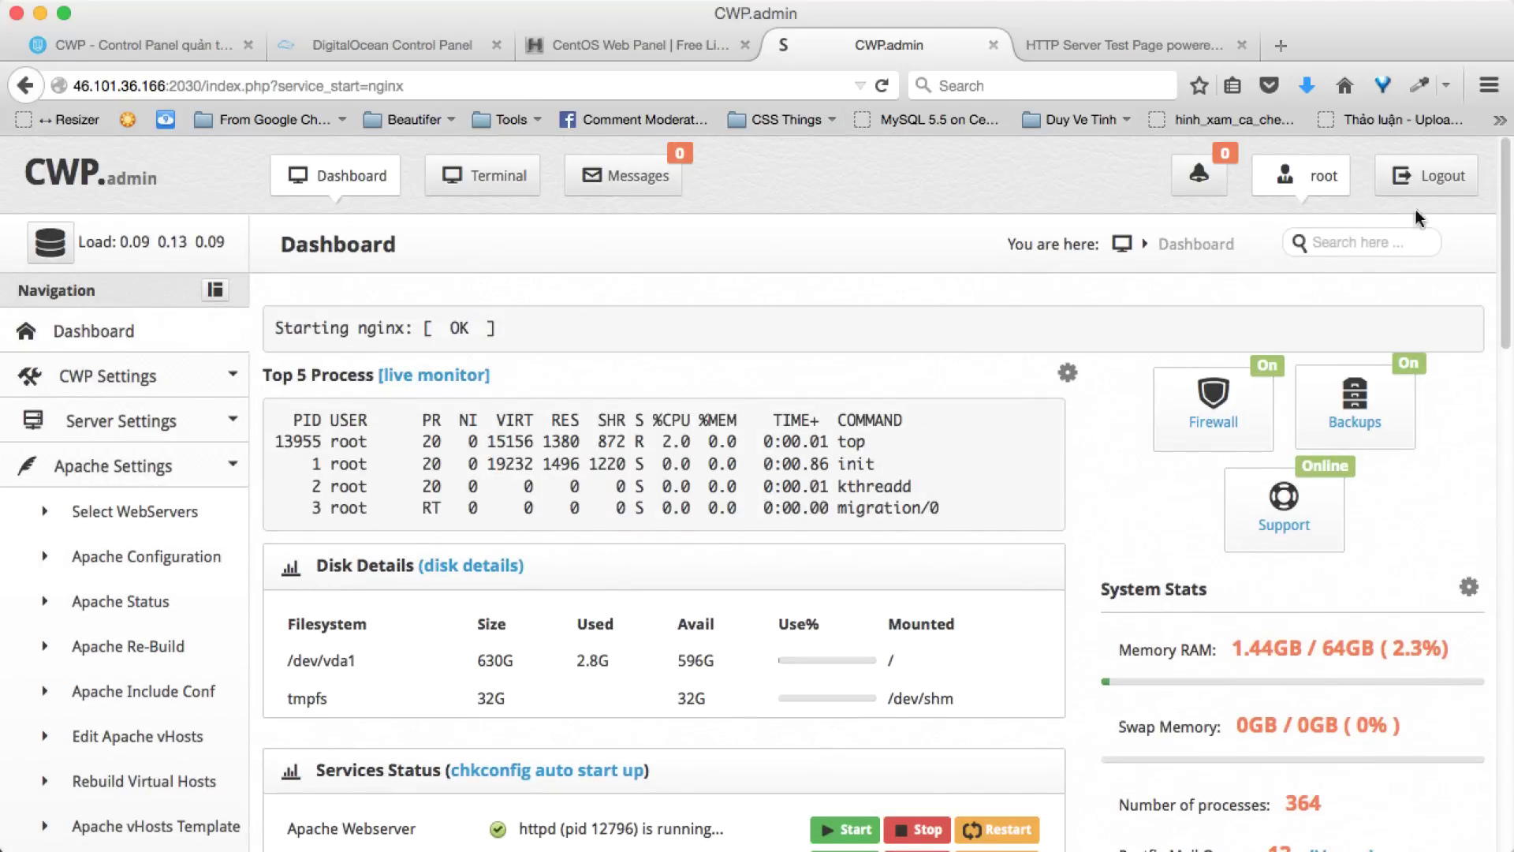
left_click(1424, 178)
left_click(815, 375)
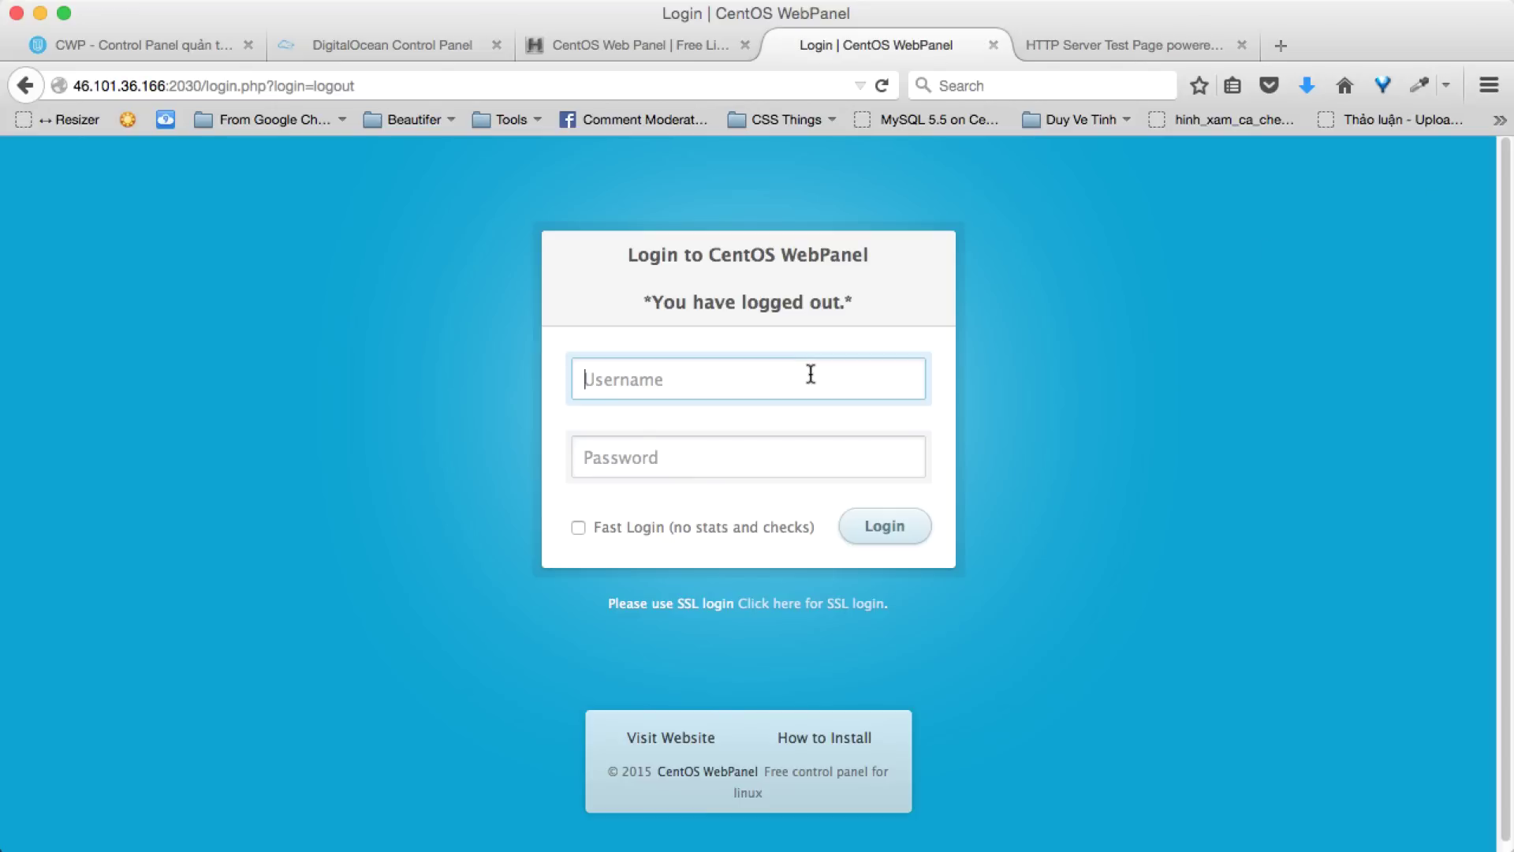
type("thichweb")
key("Tab")
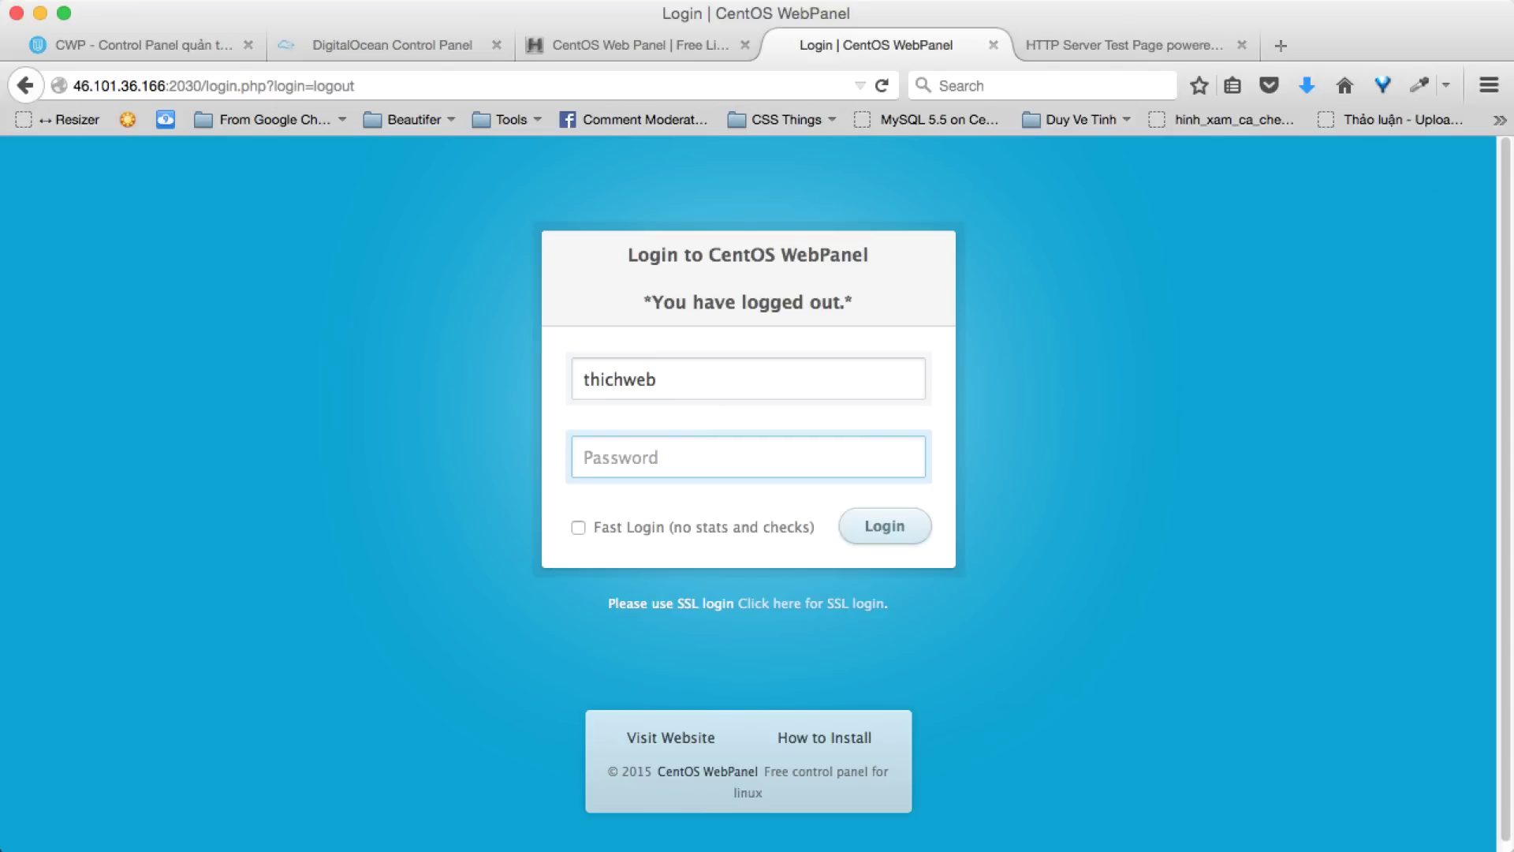
key("Return")
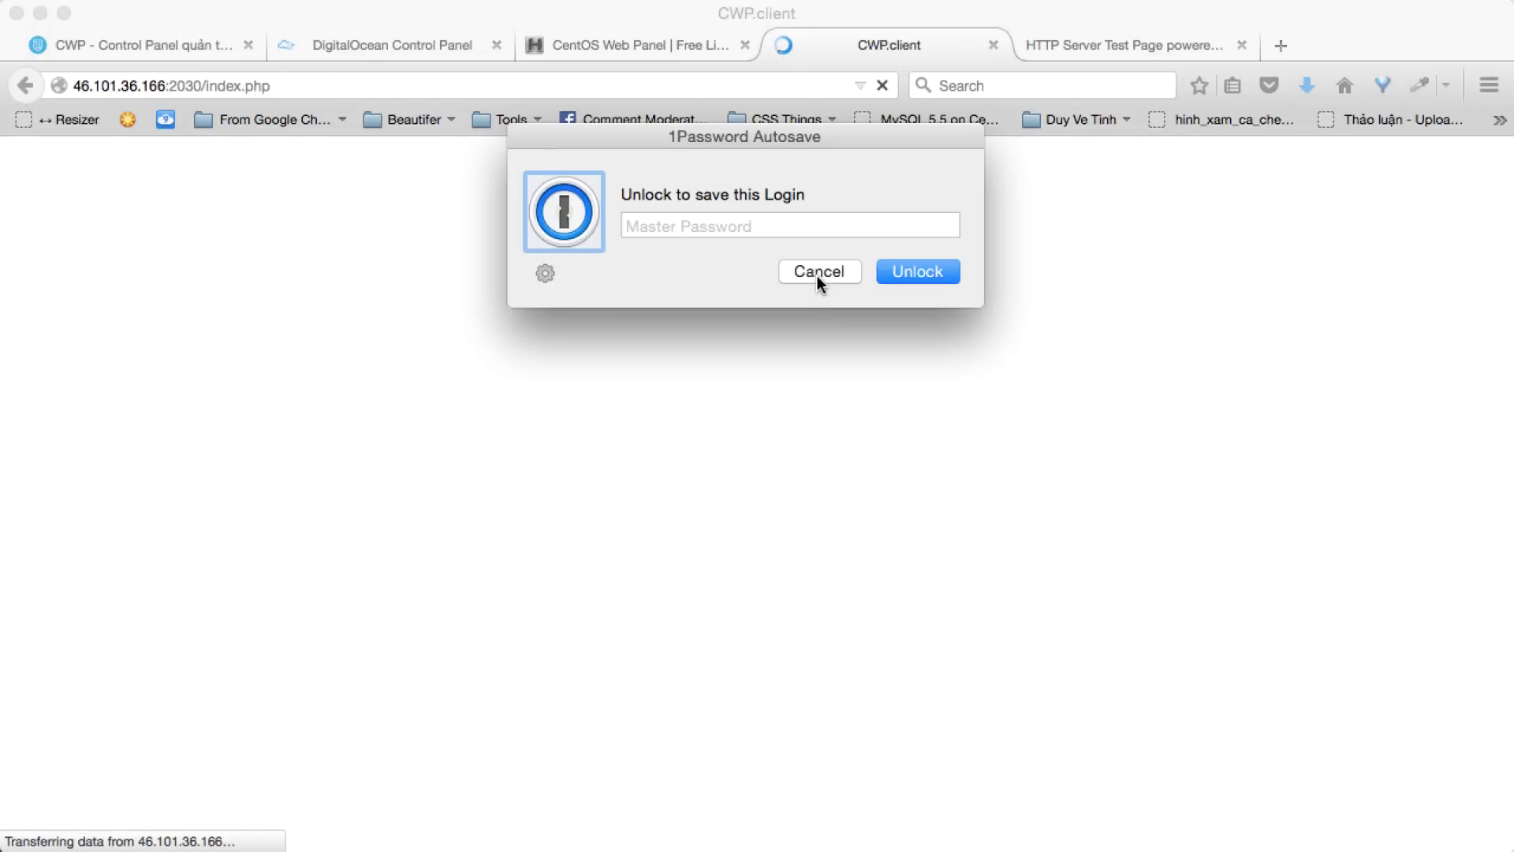
left_click(817, 273)
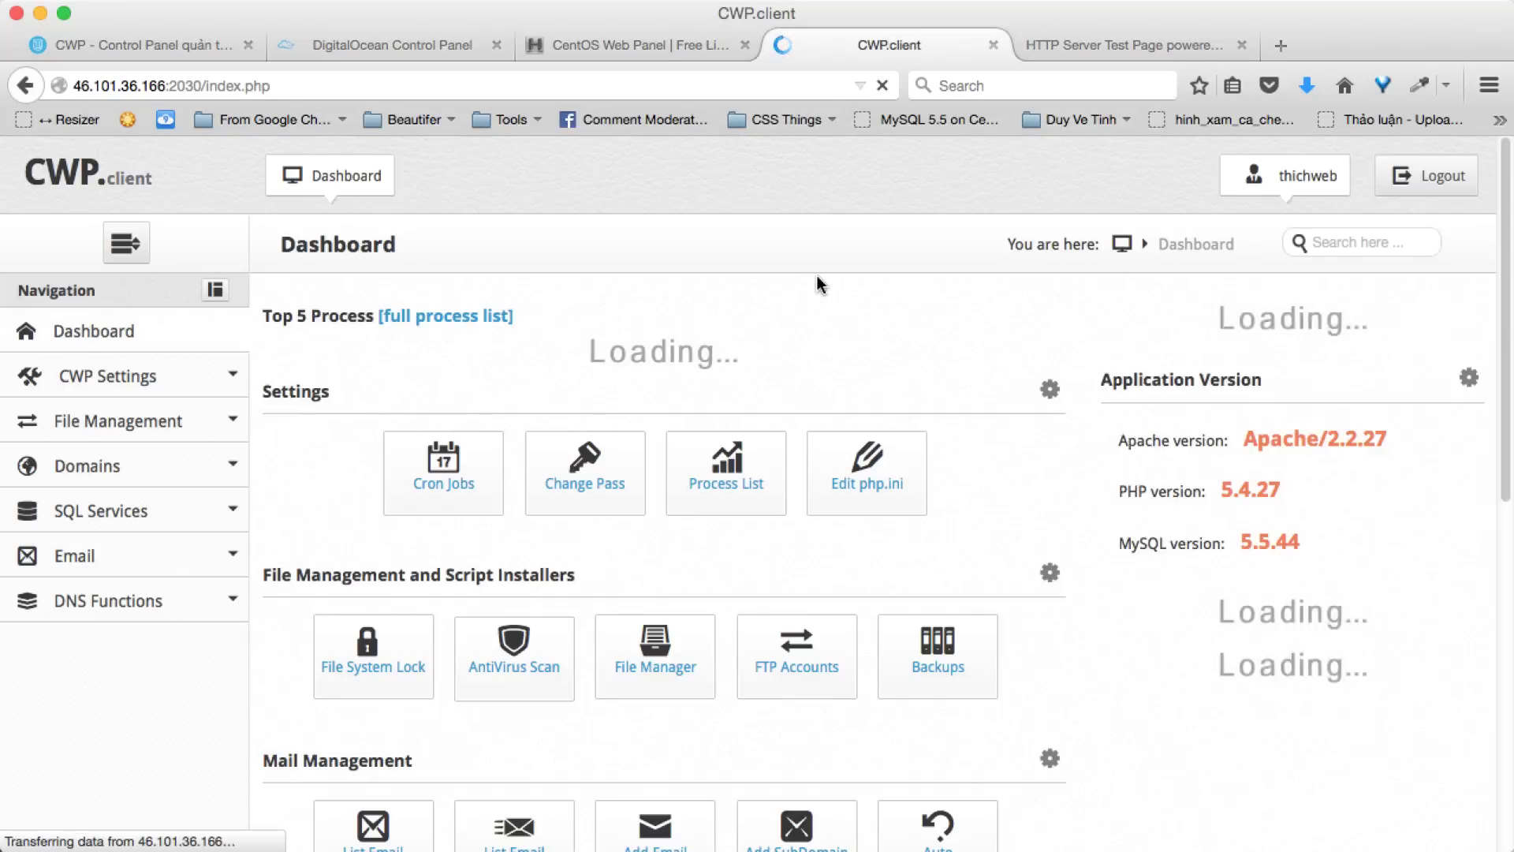
scroll(717, 310, "down", 5)
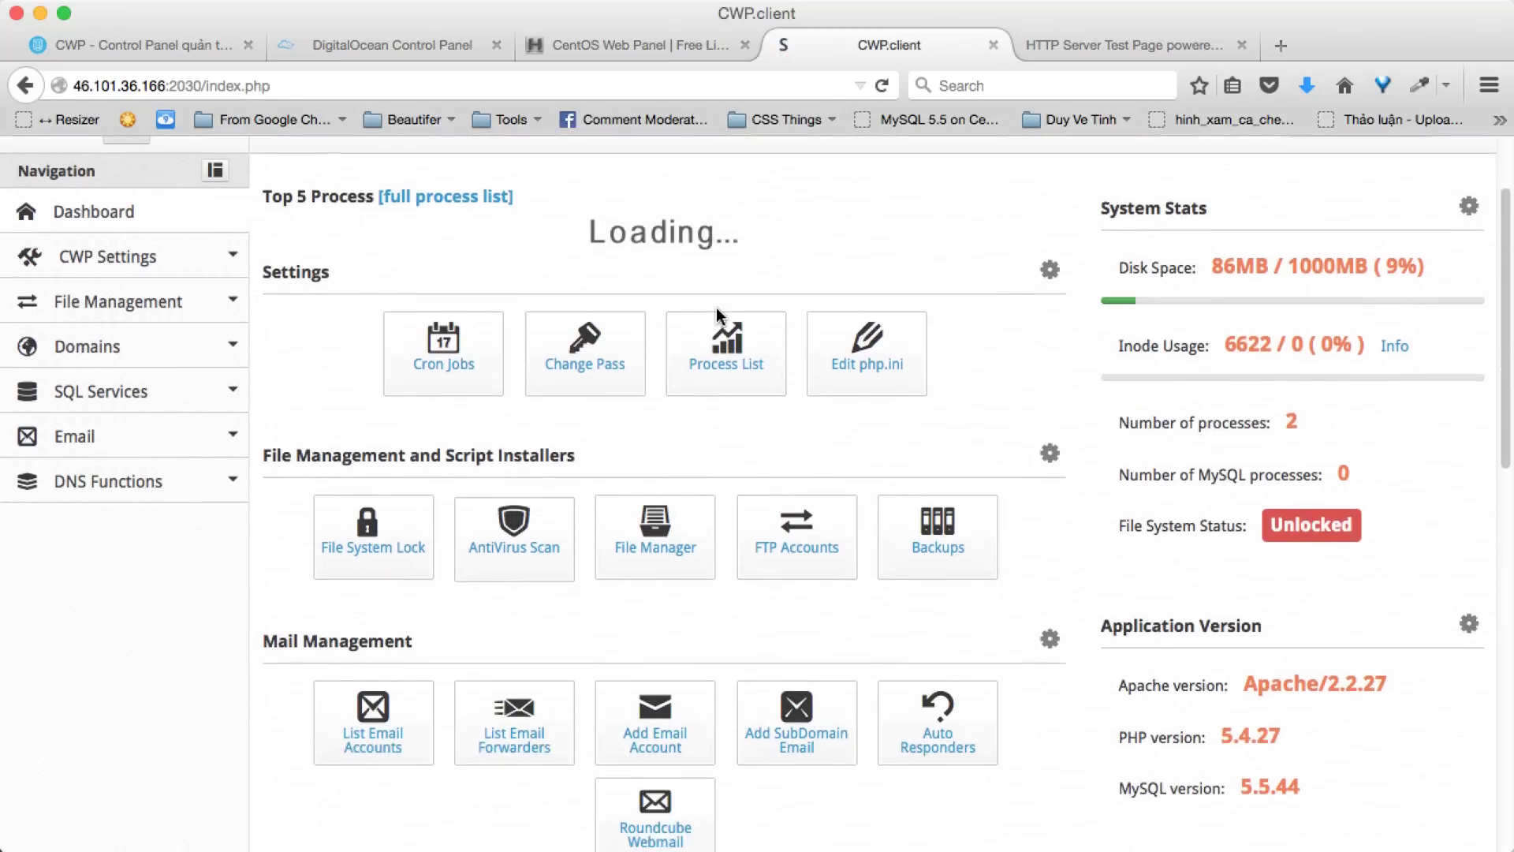
scroll(717, 314, "down", 8)
scroll(717, 315, "up", 8)
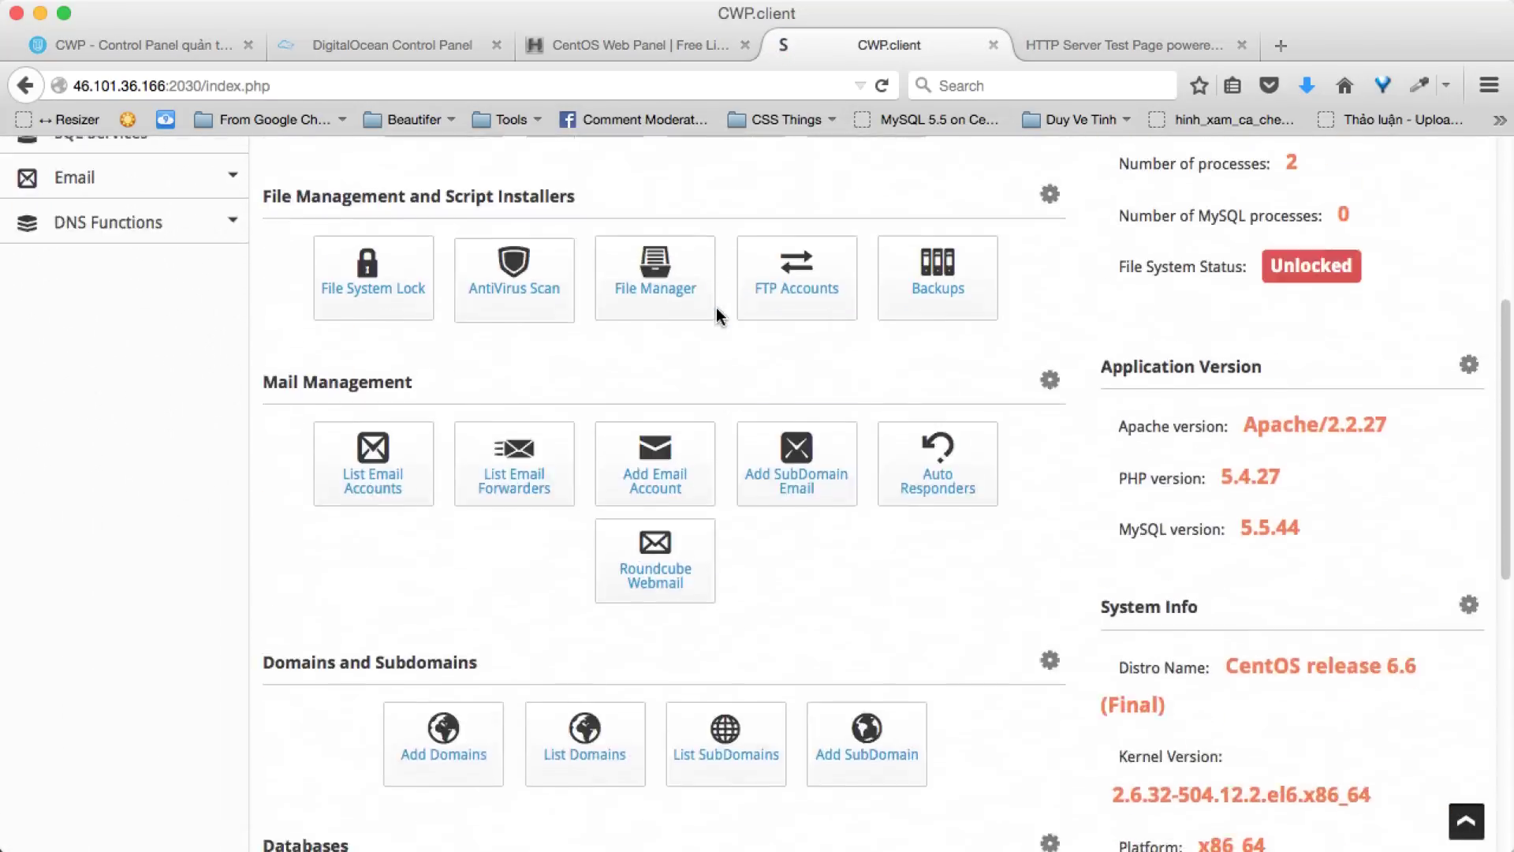
scroll(705, 328, "down", 1)
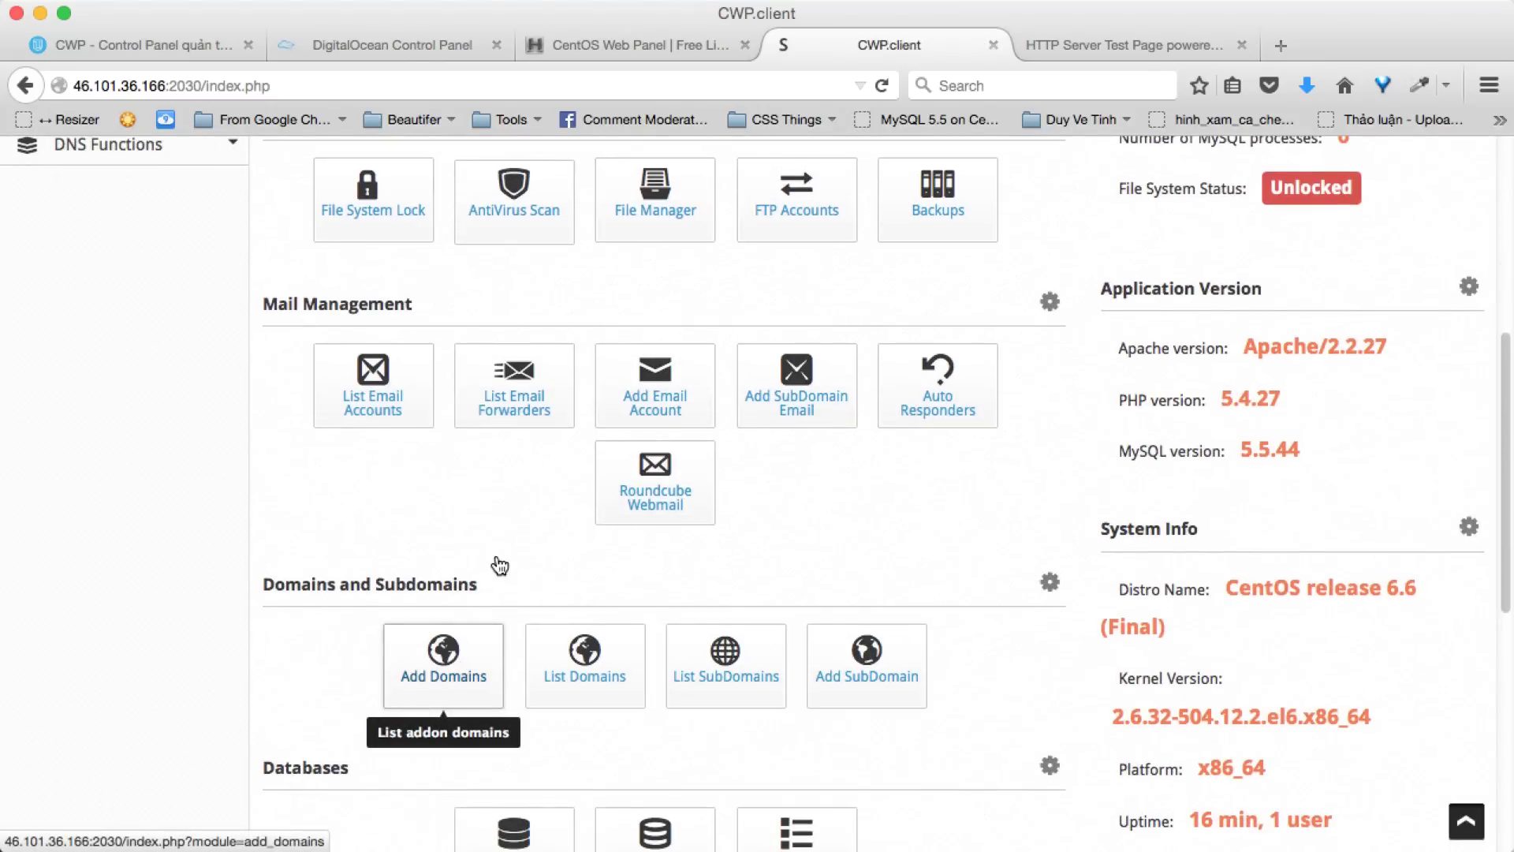
scroll(523, 565, "up", 2)
scroll(523, 565, "down", 7)
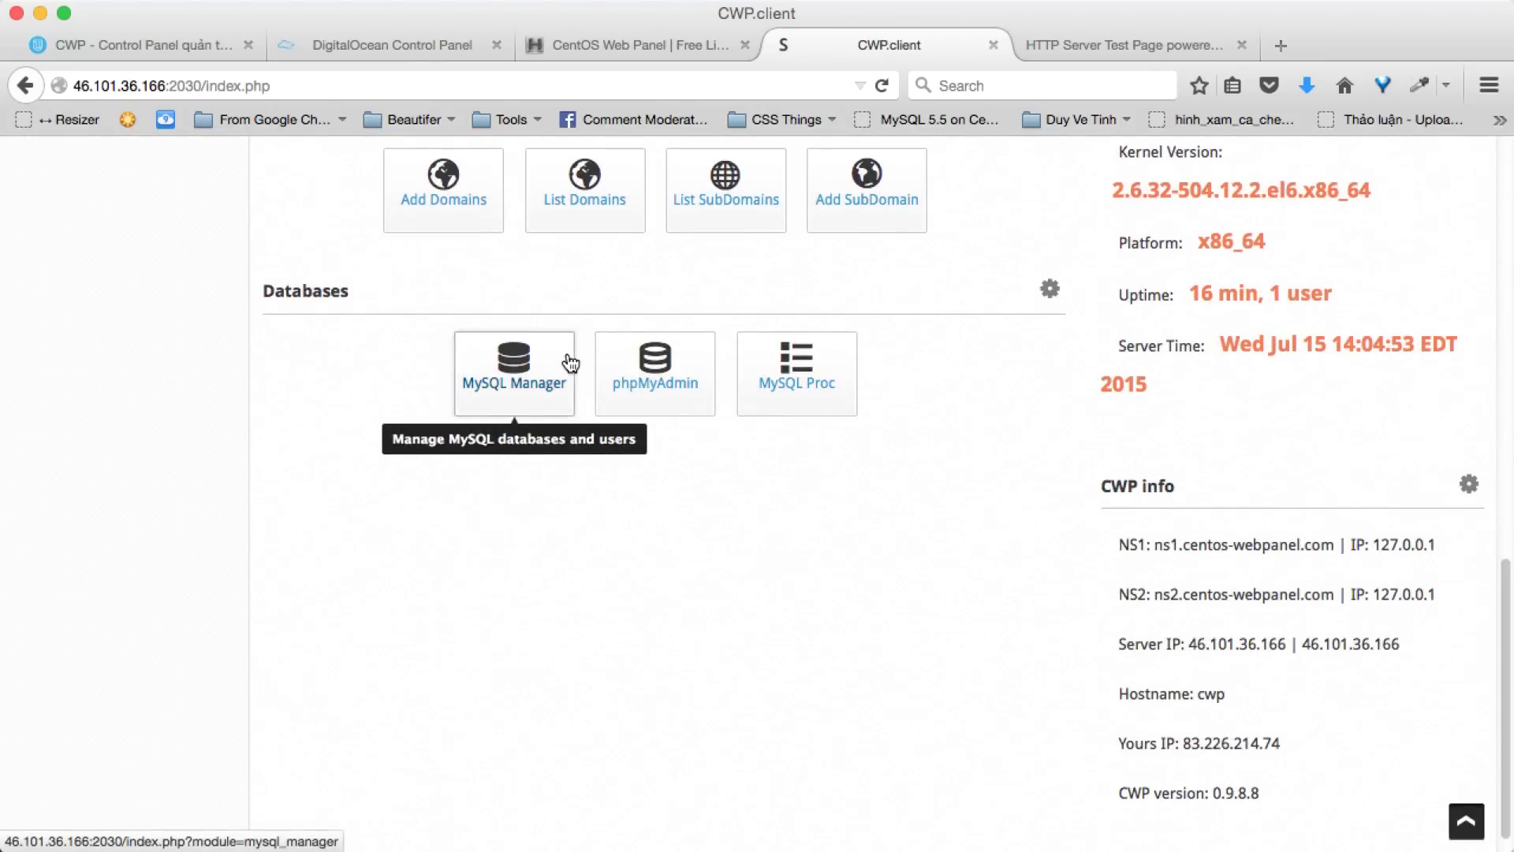
scroll(571, 362, "up", 4)
scroll(569, 360, "up", 4)
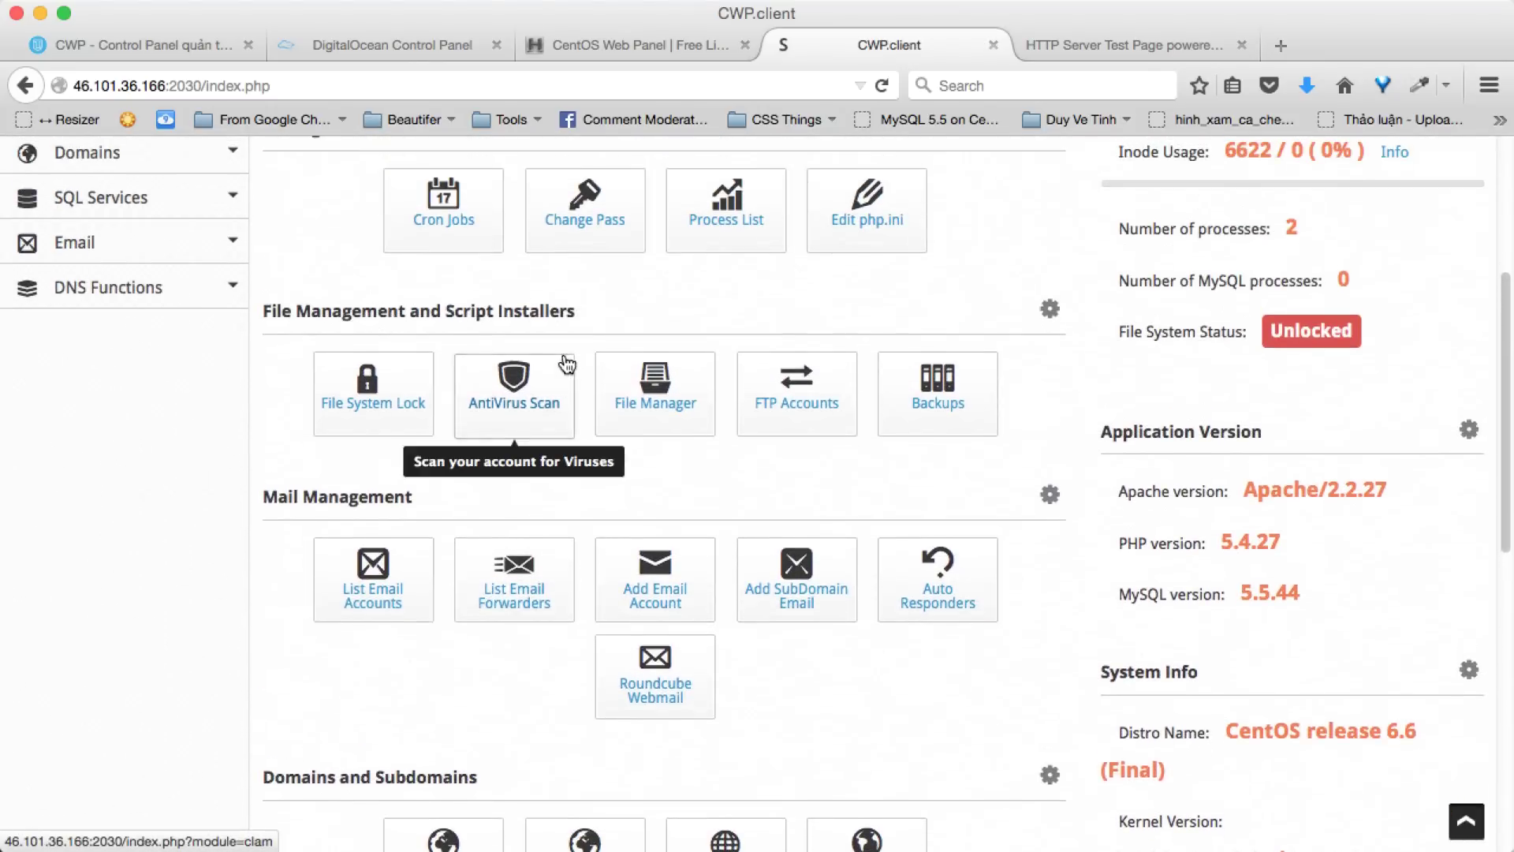
scroll(549, 357, "up", 3)
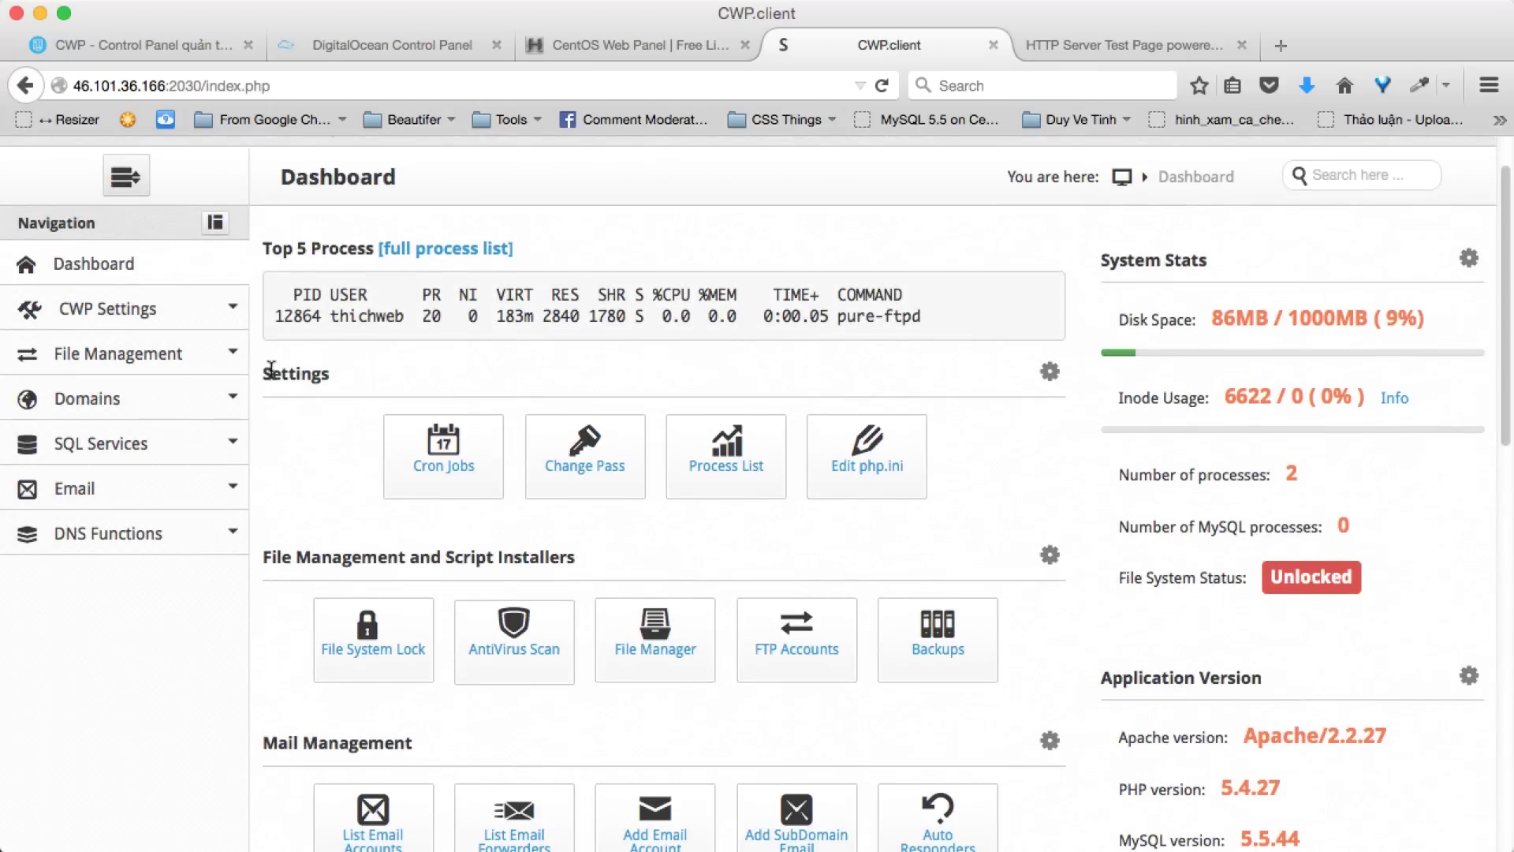
- Expand File Management in the client sidebar, then switch to the SSH terminal
left_click(229, 353)
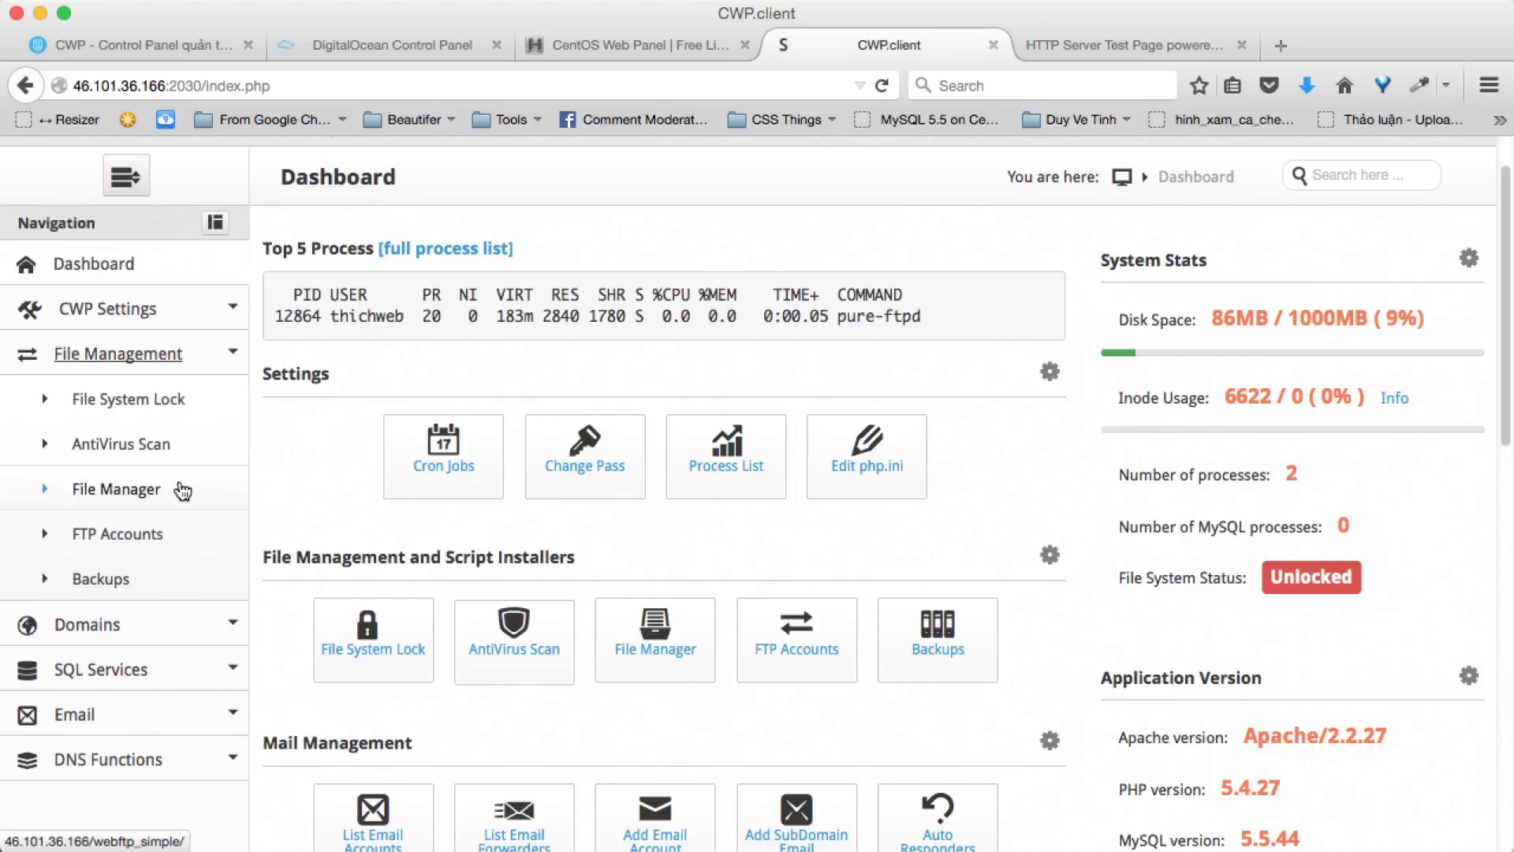
scroll(182, 491, "down", 2)
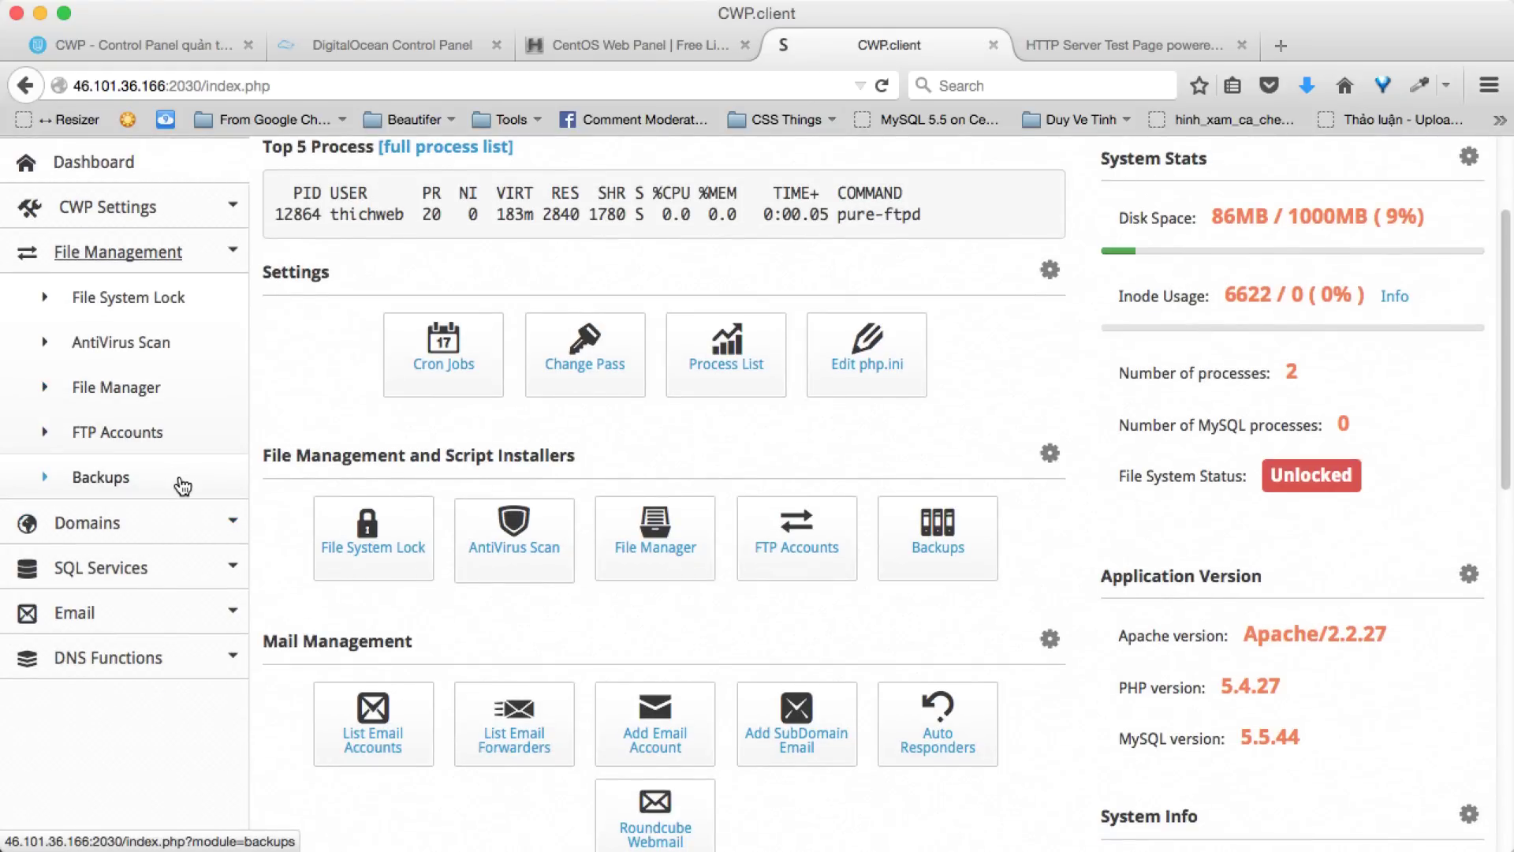
key("super+Tab")
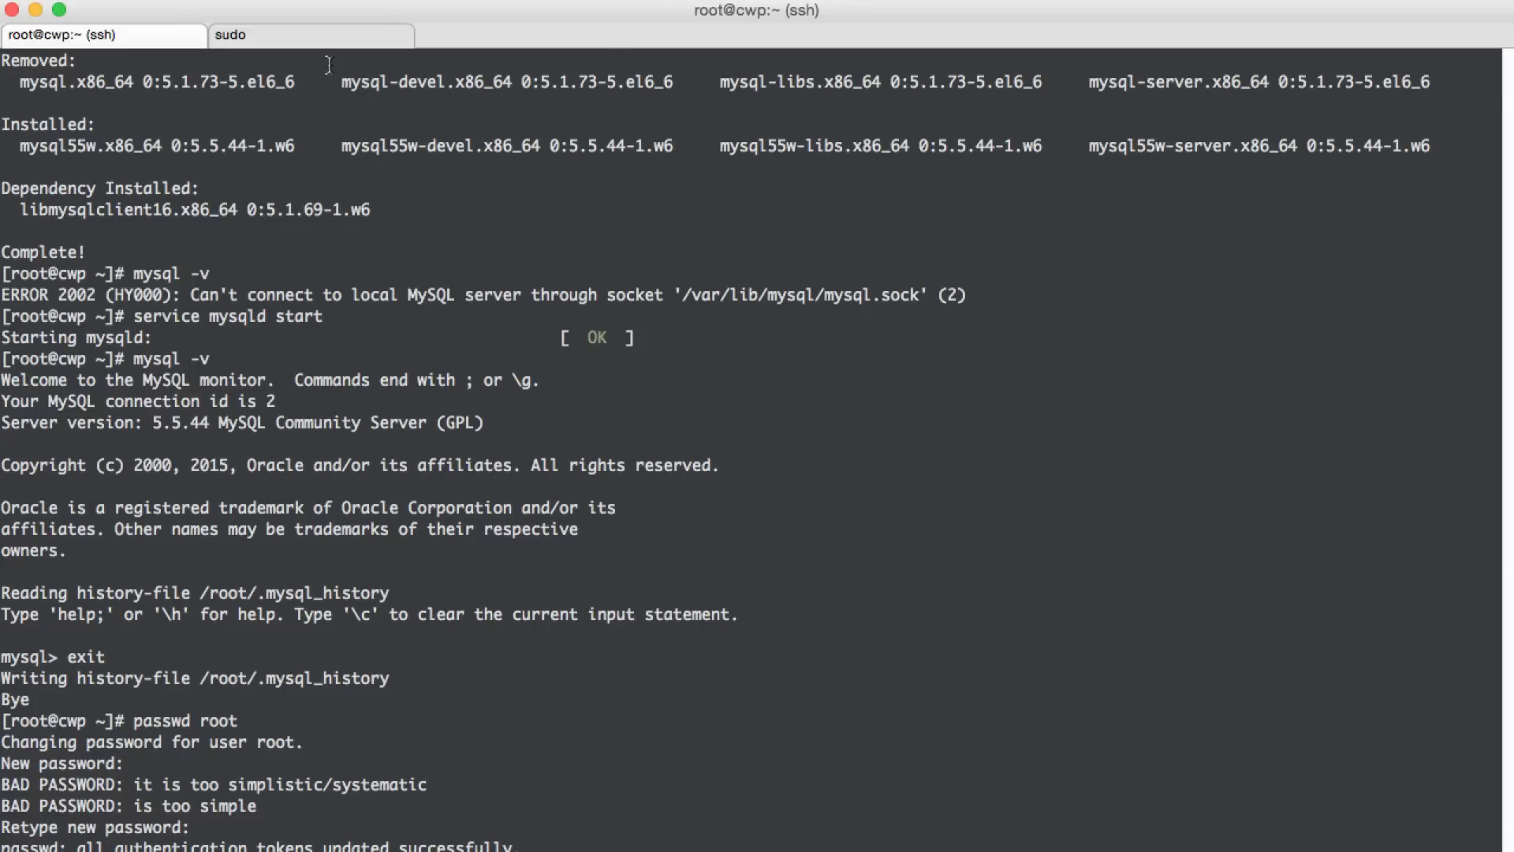
- Close the nano hosts-file session and clear the terminal
left_click(372, 35)
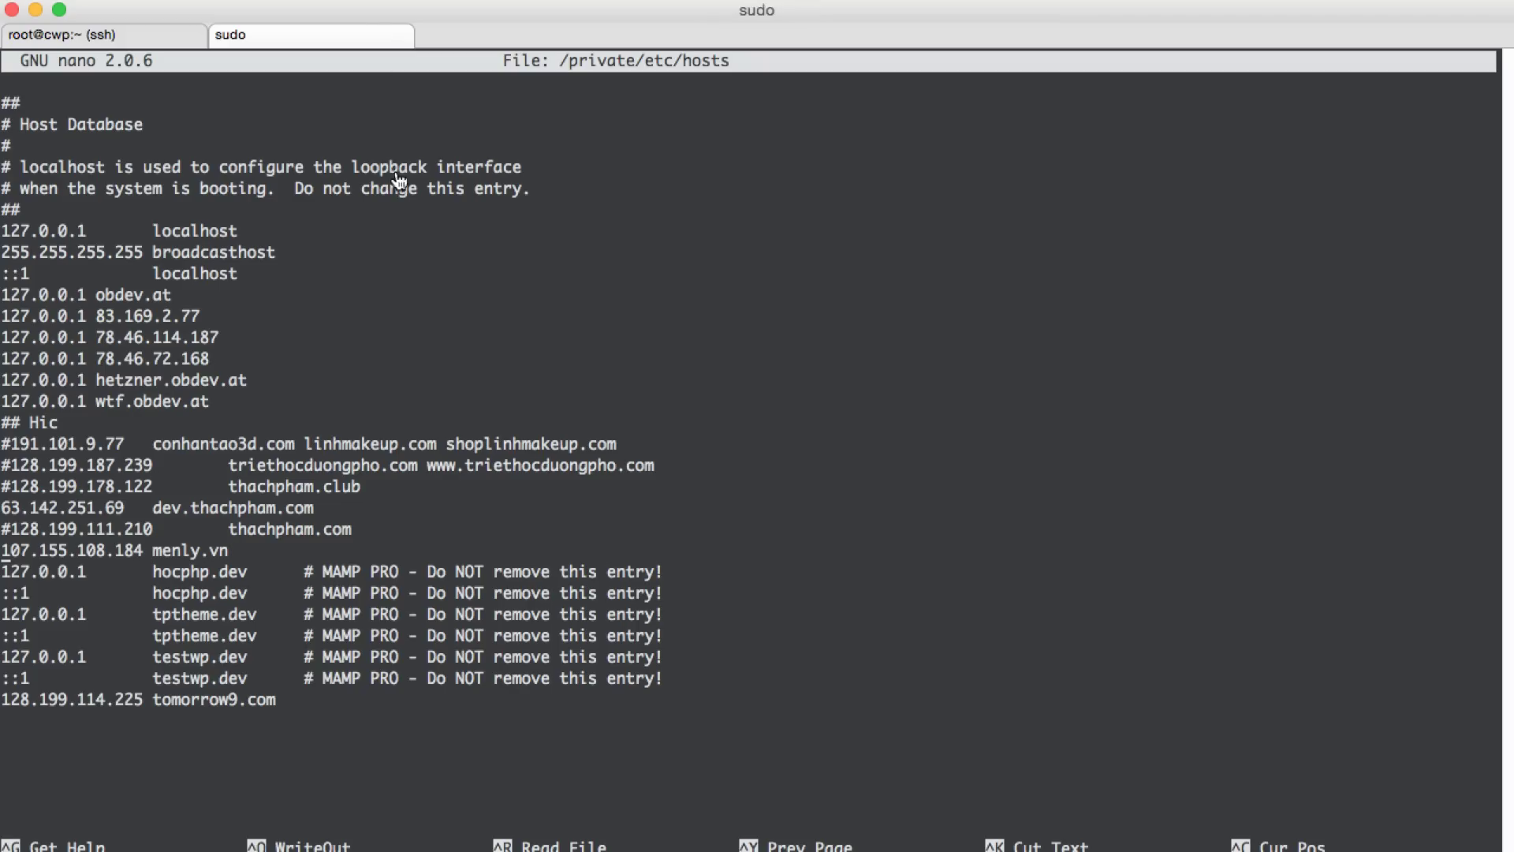
key("ctrl+x")
type("clear")
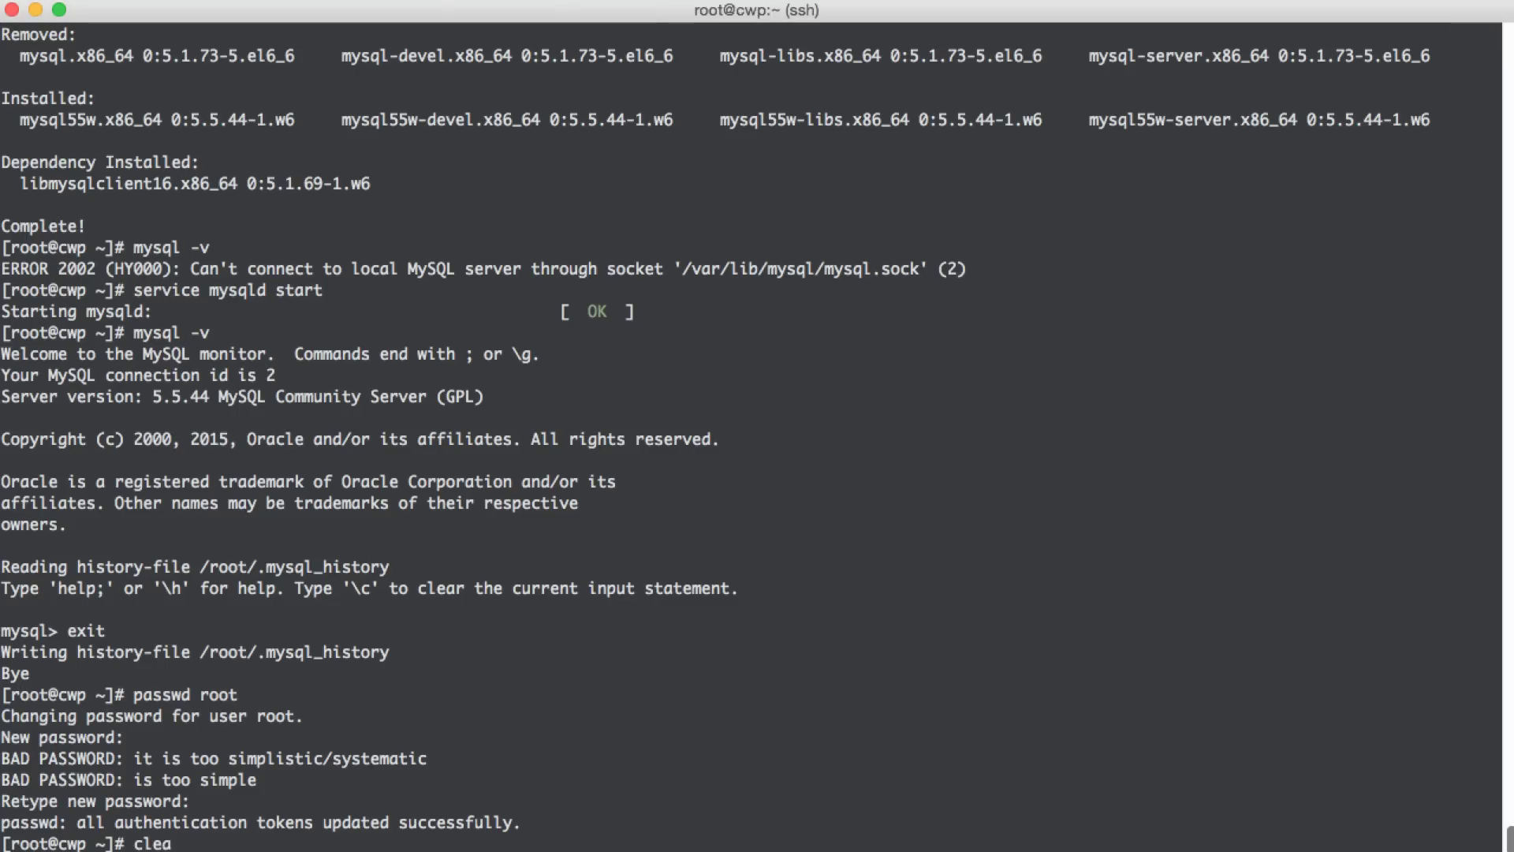
key("Return")
- Change into /backup and list its daily and mysql directories
type("cd /et")
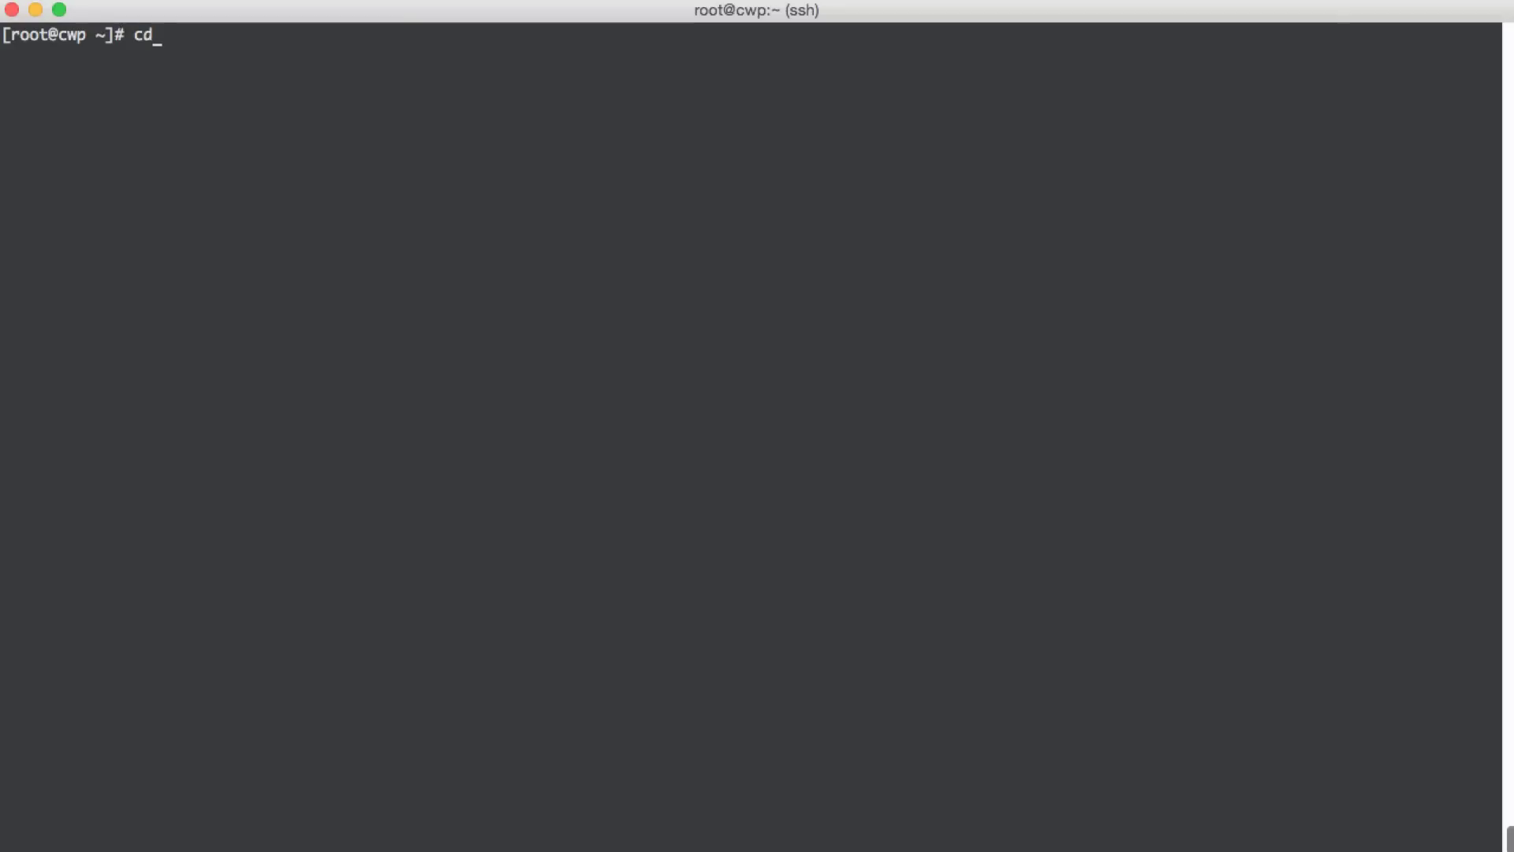
type("backuyp")
key("BackSpace")
key("BackSpace")
type("p")
key("Return")
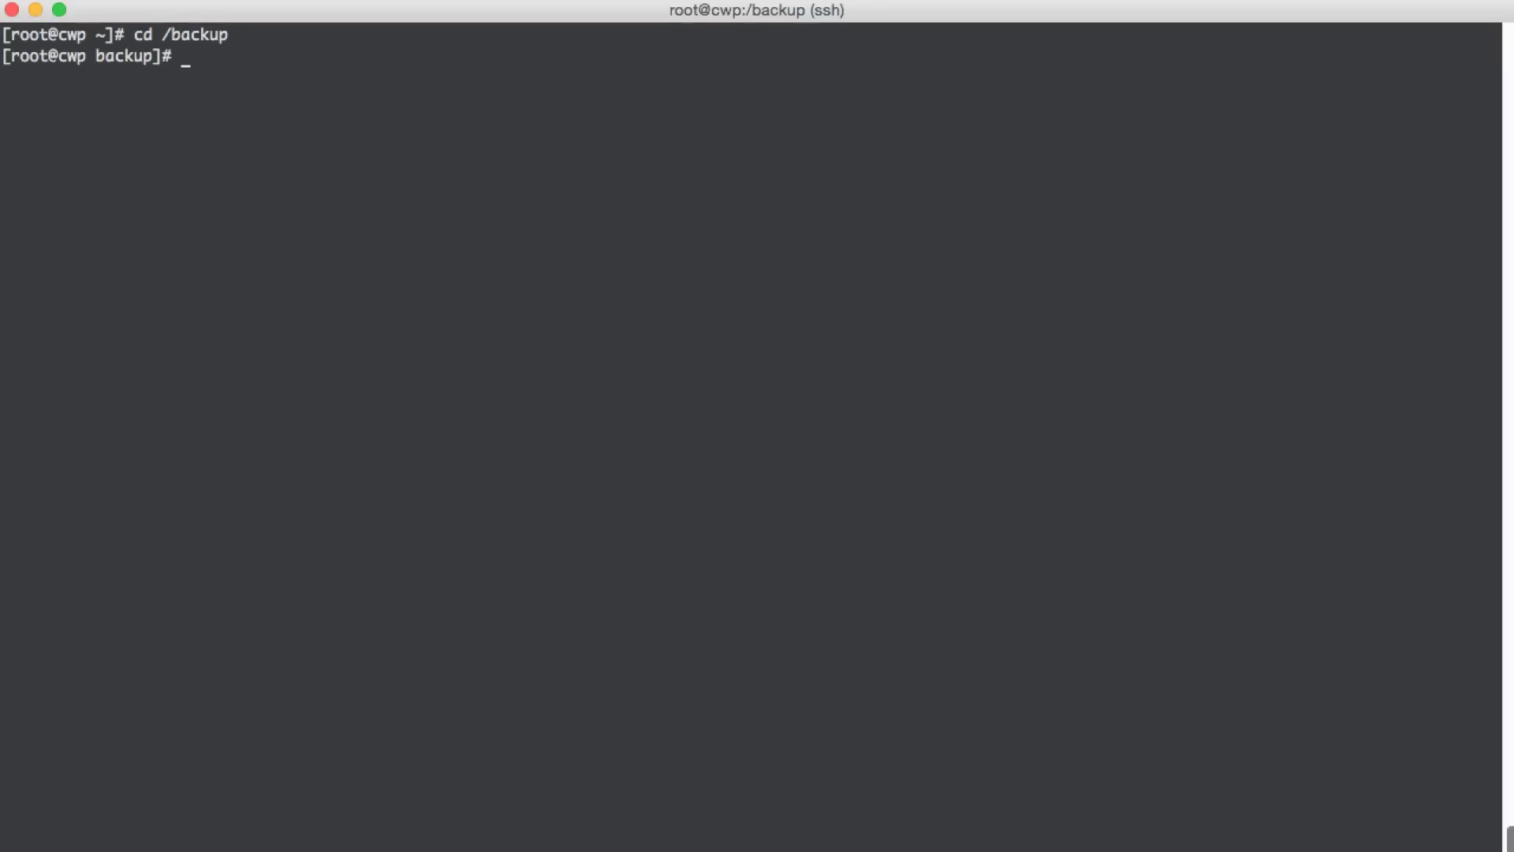
type("ls")
key("Return")
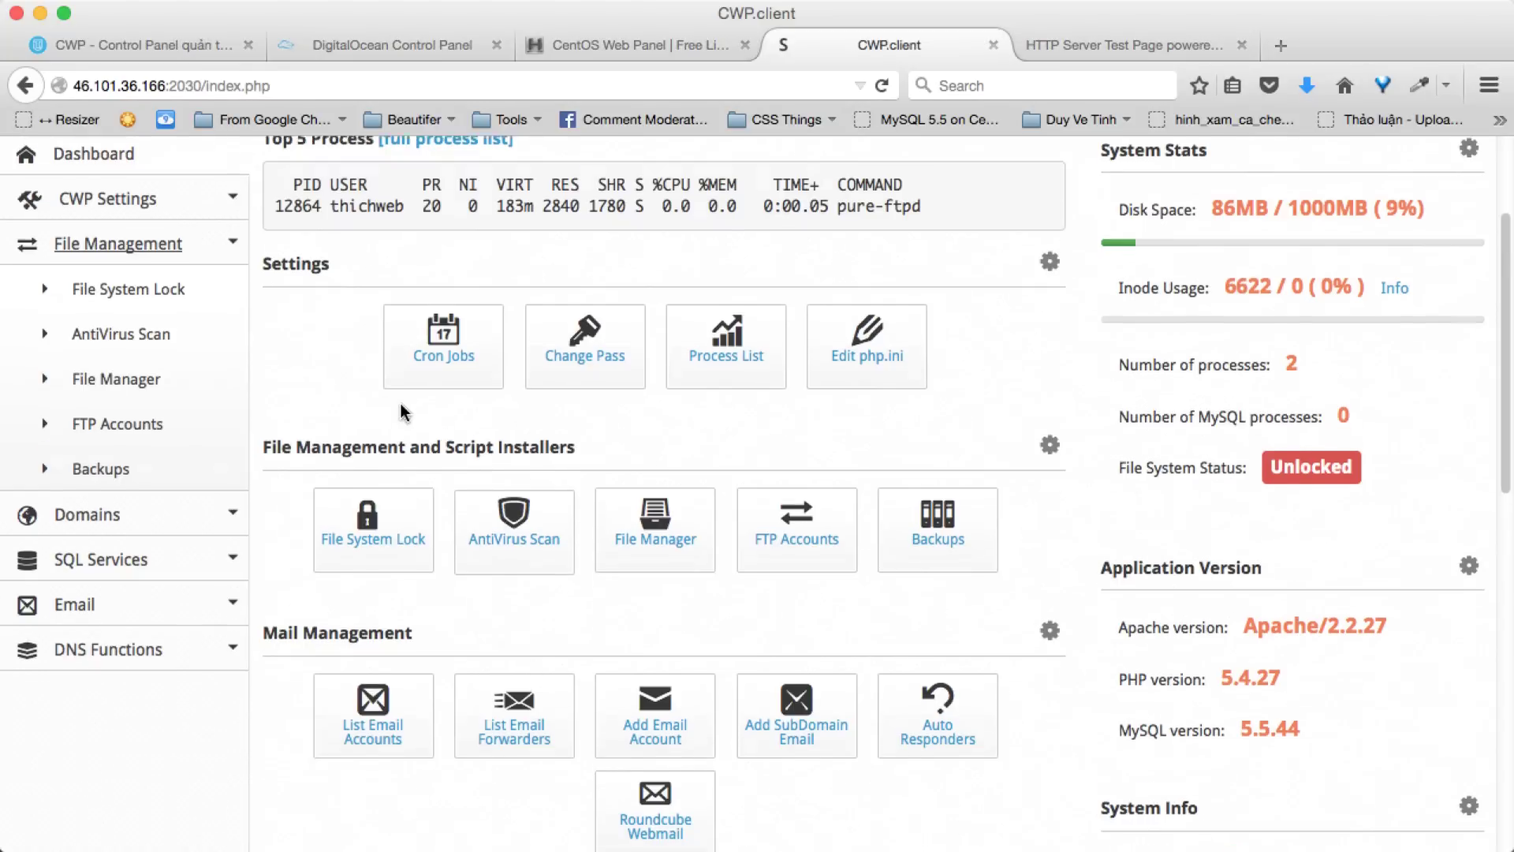
- Log out of the thichweb CWP user panel
scroll(400, 412, "down", 5)
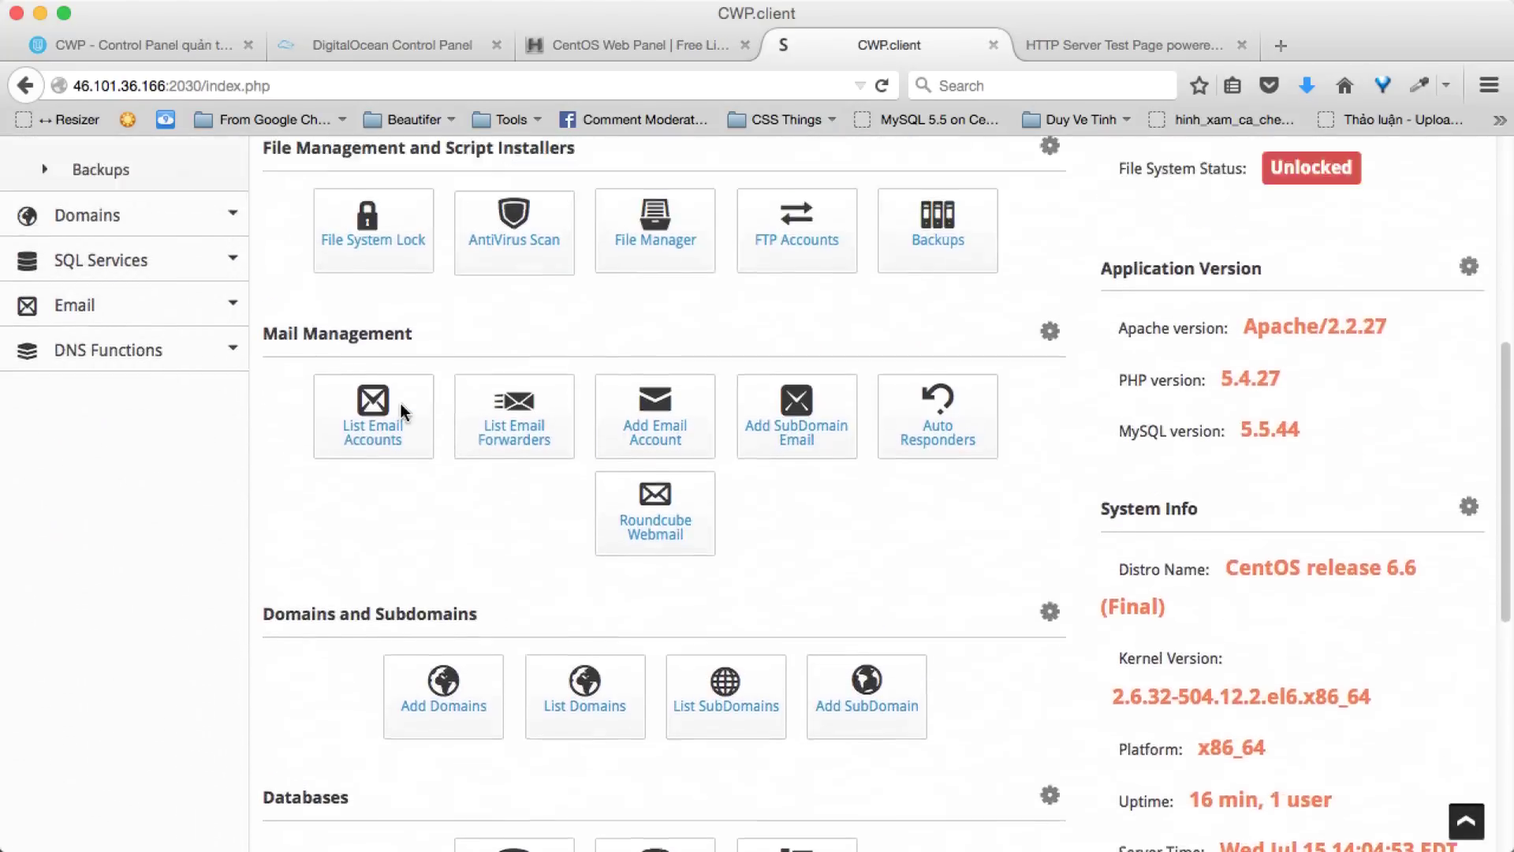
scroll(400, 403, "up", 8)
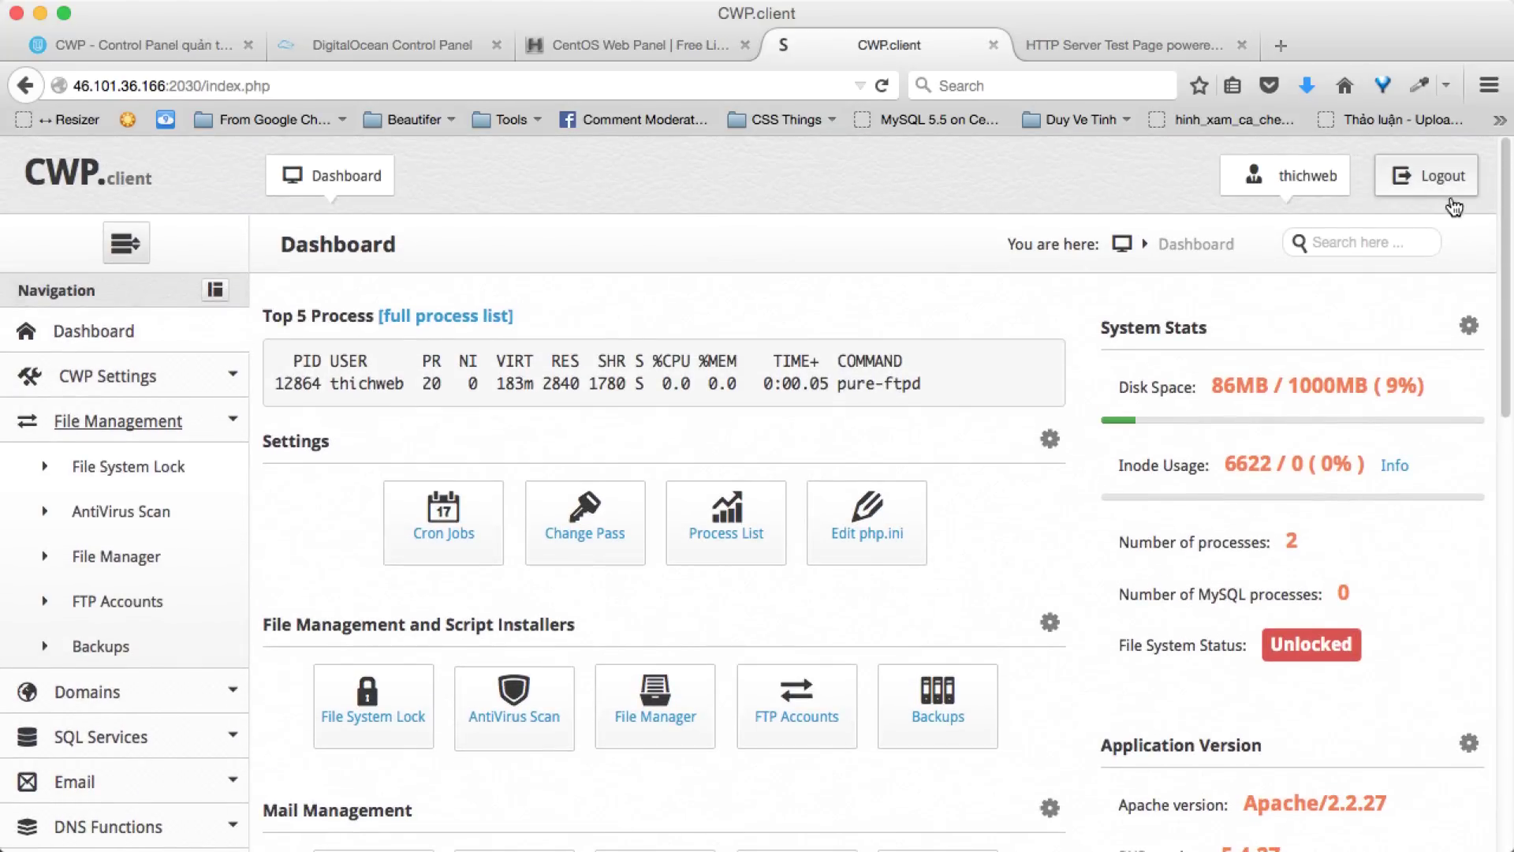
left_click(1451, 201)
- Log in as root with the admin password and dismiss the 1Password save prompt
left_click(852, 383)
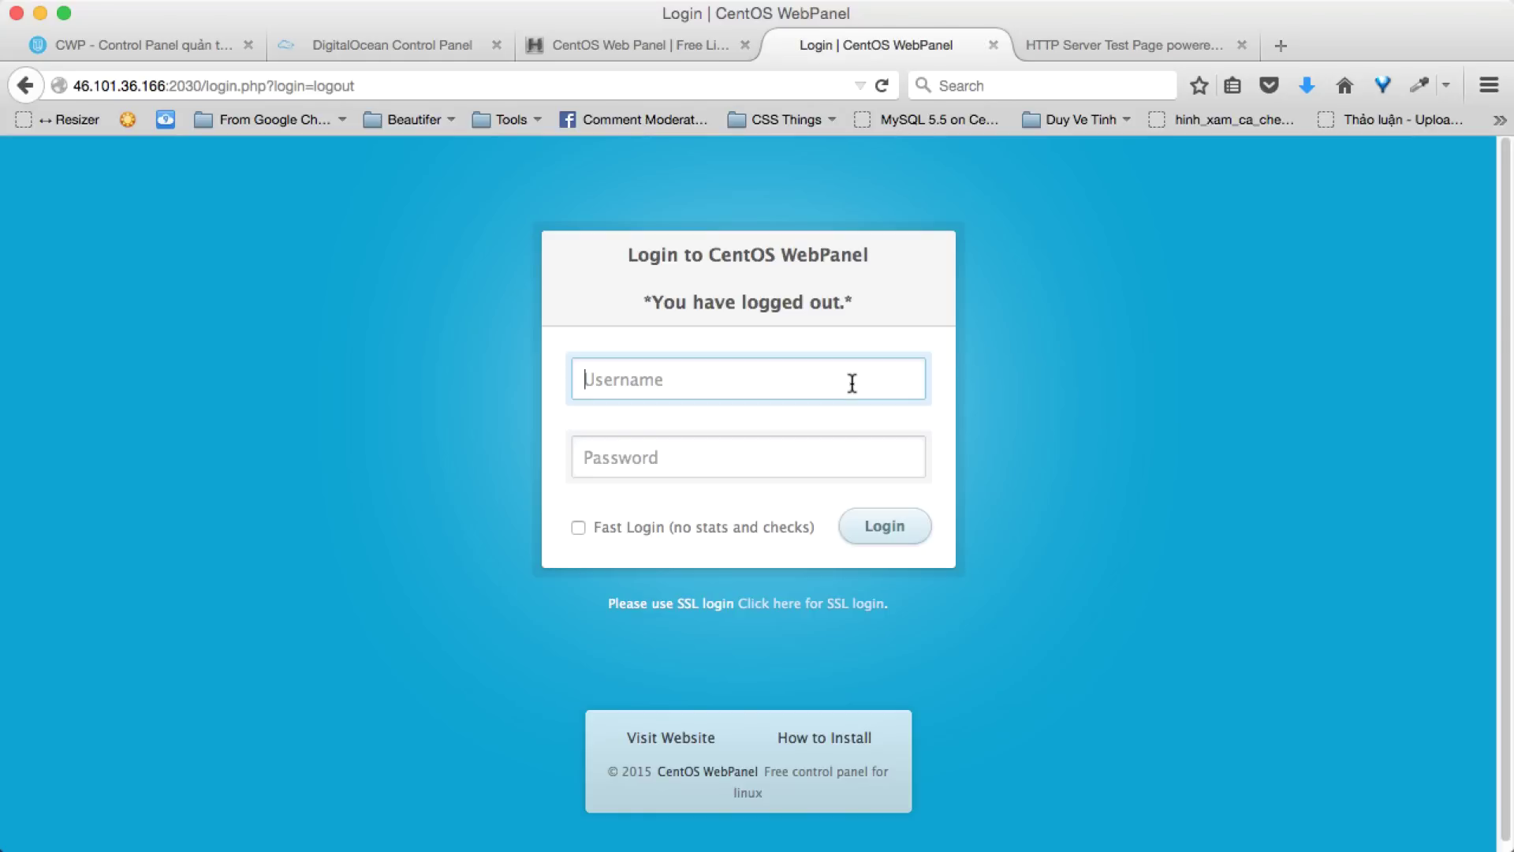
type("rôt")
key("Tab")
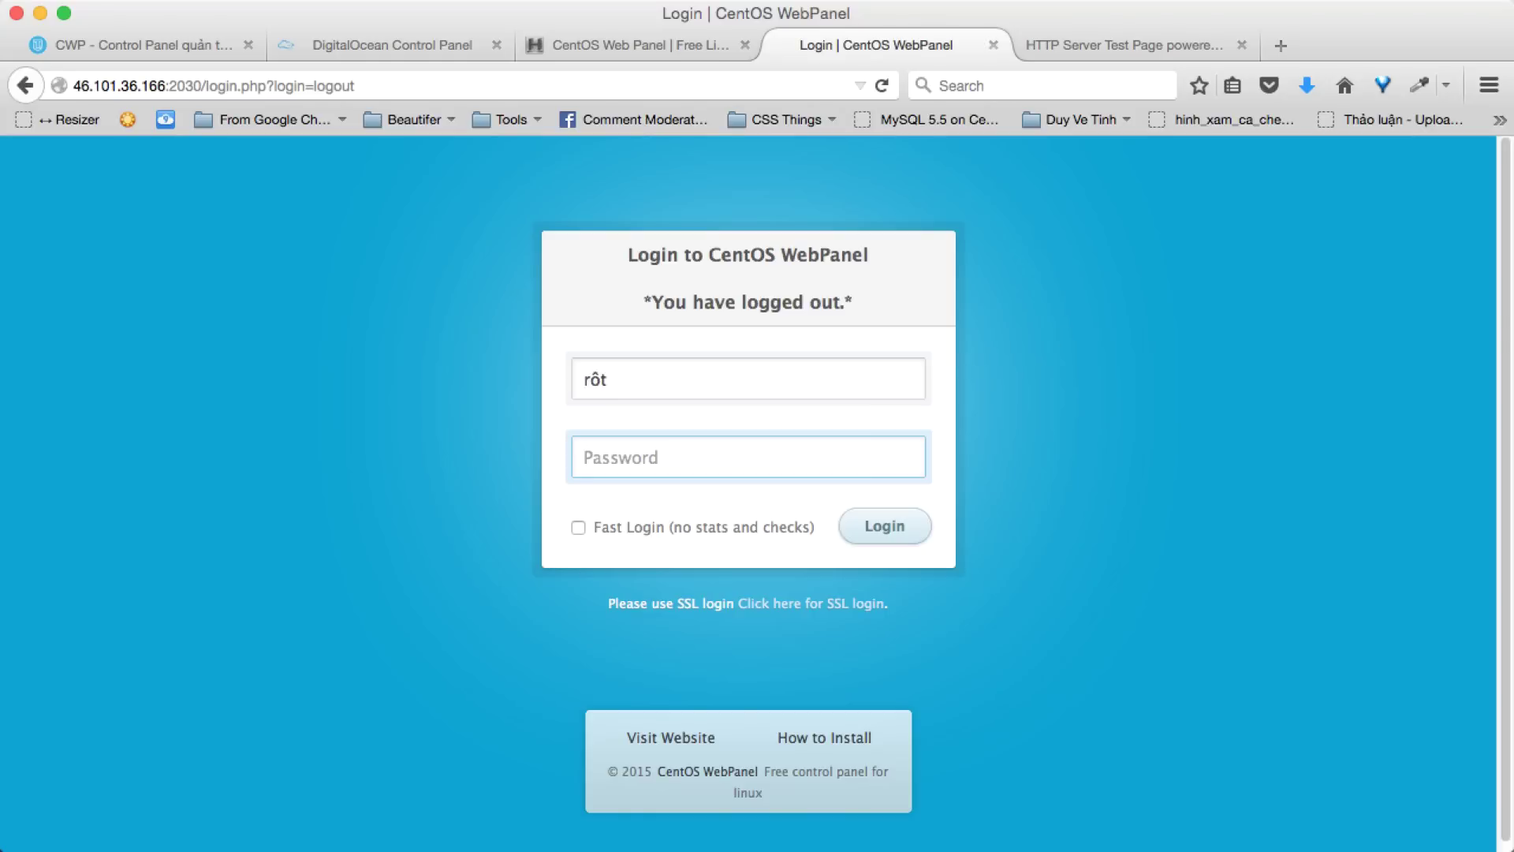
left_click(848, 389)
key("BackSpace")
key("BackSpace")
type("oo")
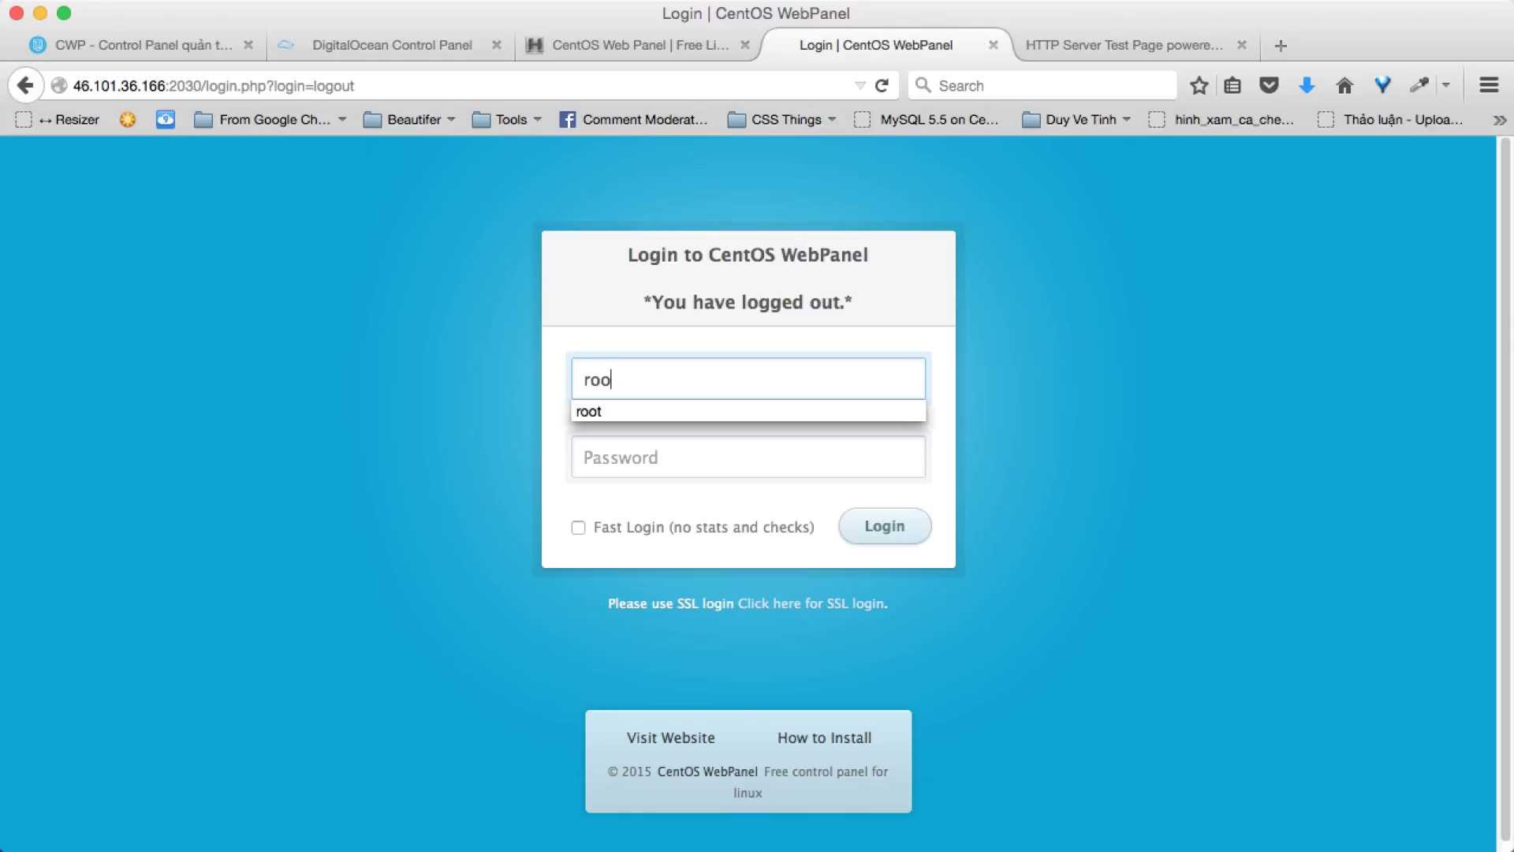
type("t")
key("Tab")
type("******")
key("Return")
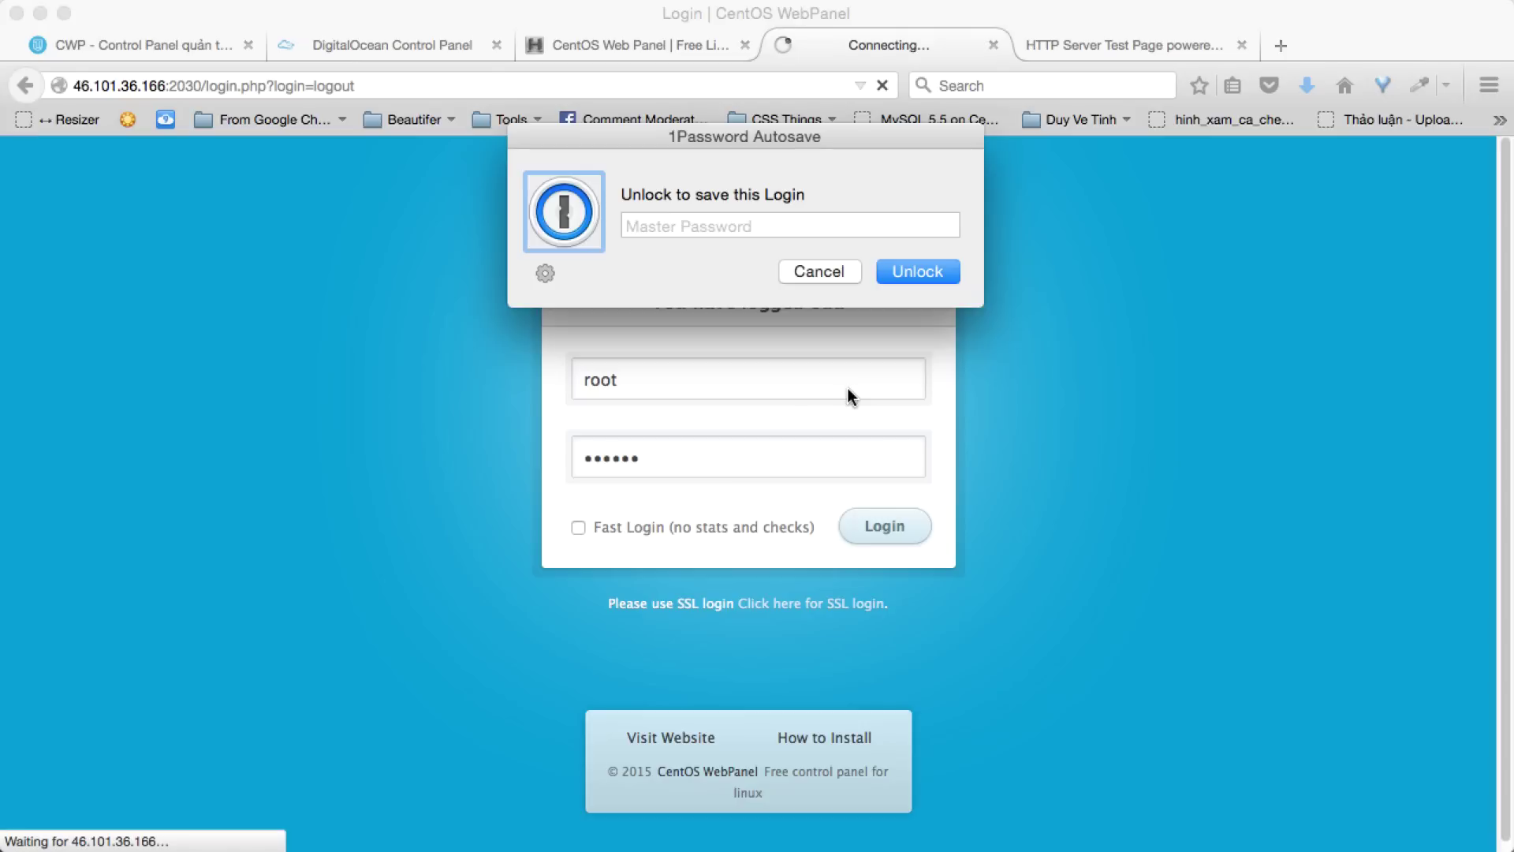
left_click(820, 270)
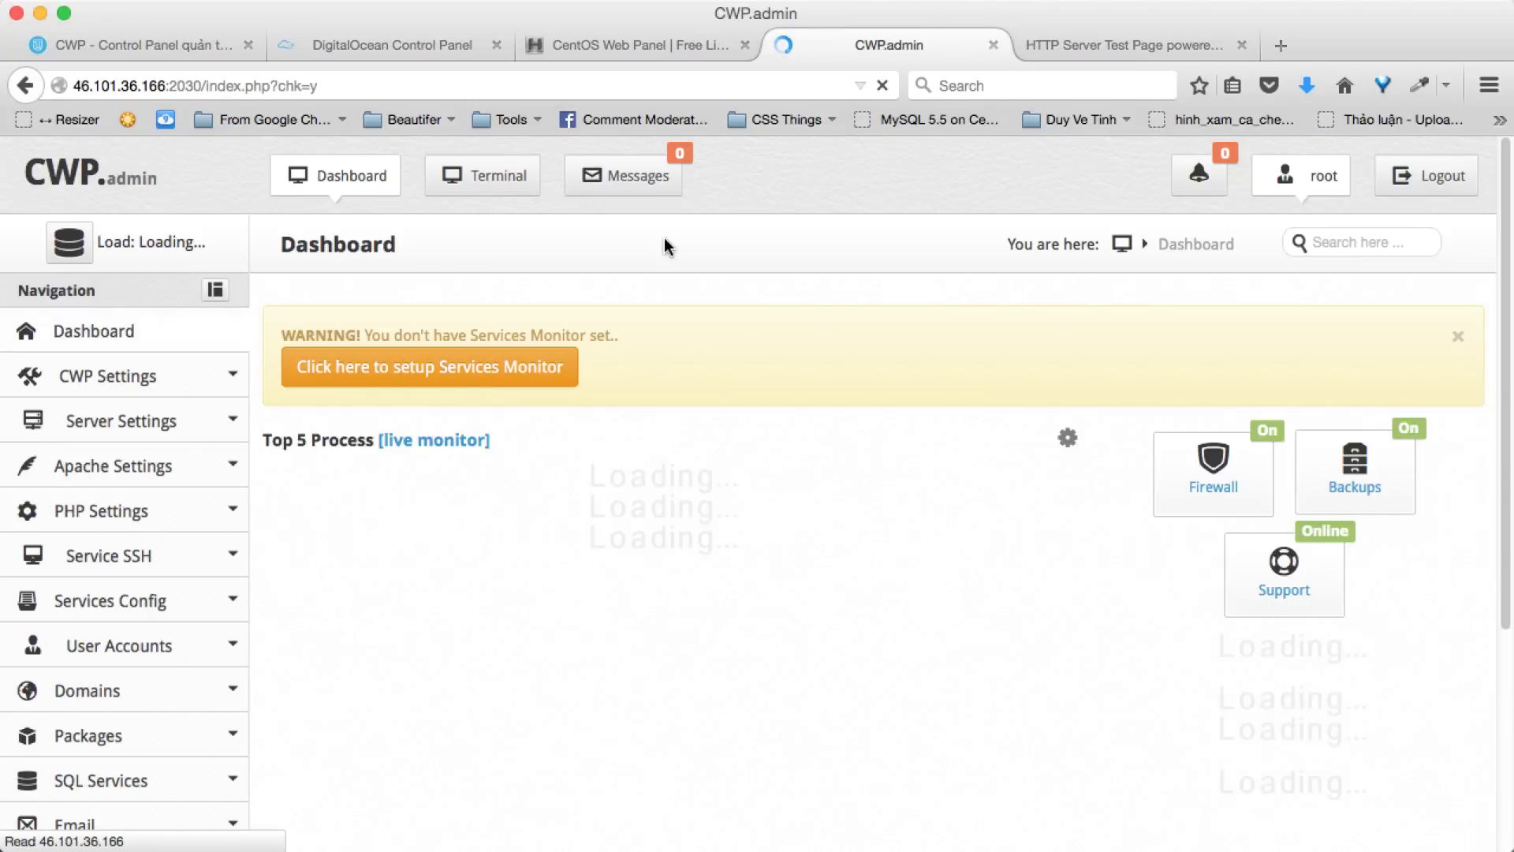
- Expand the Security, Email and SQL Services groups in the admin sidebar
scroll(664, 238, "down", 10)
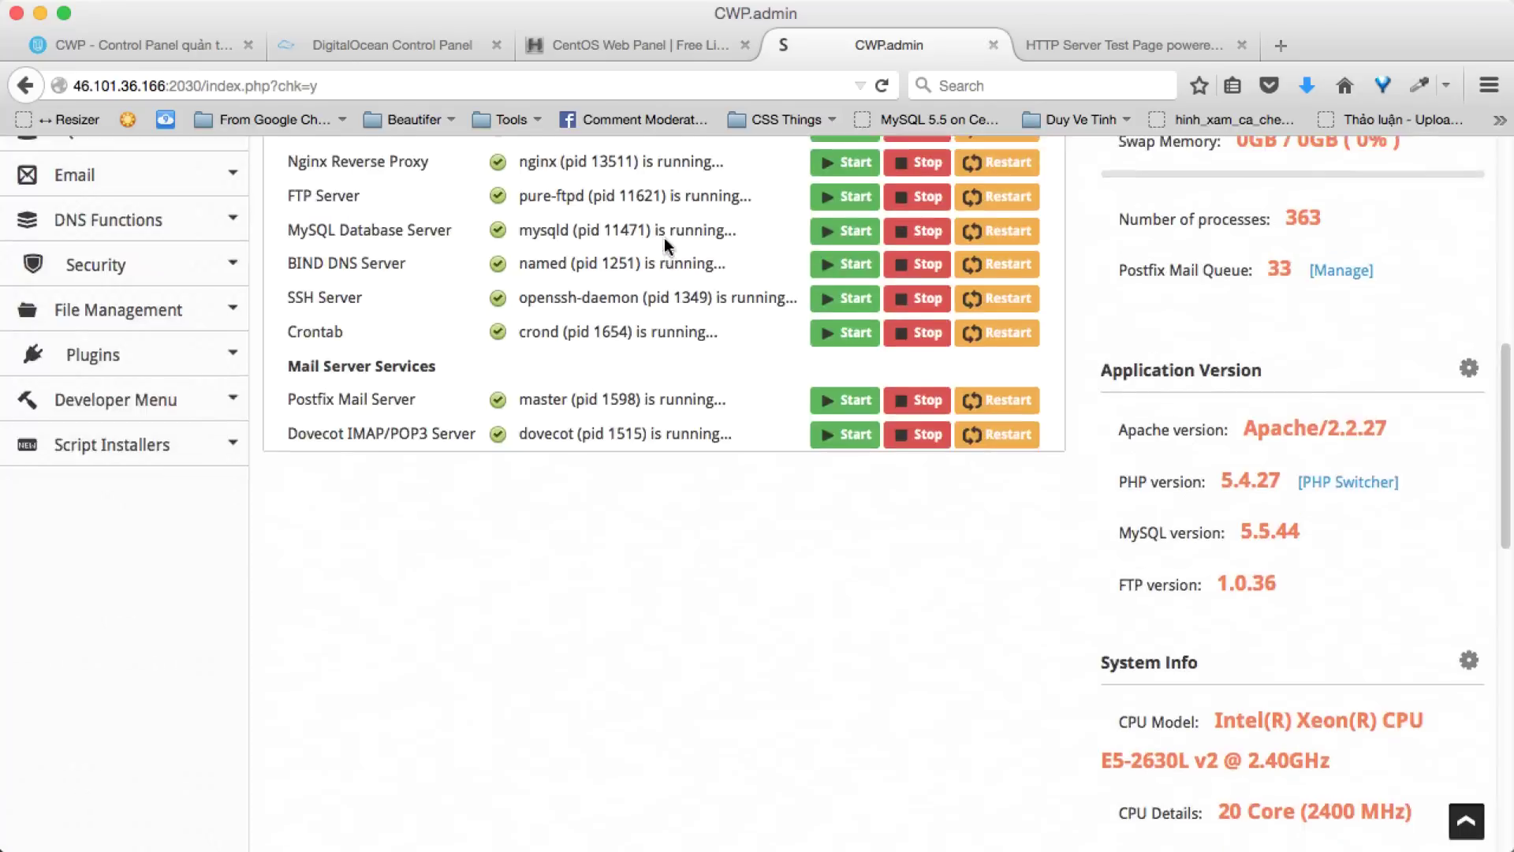
scroll(664, 239, "up", 3)
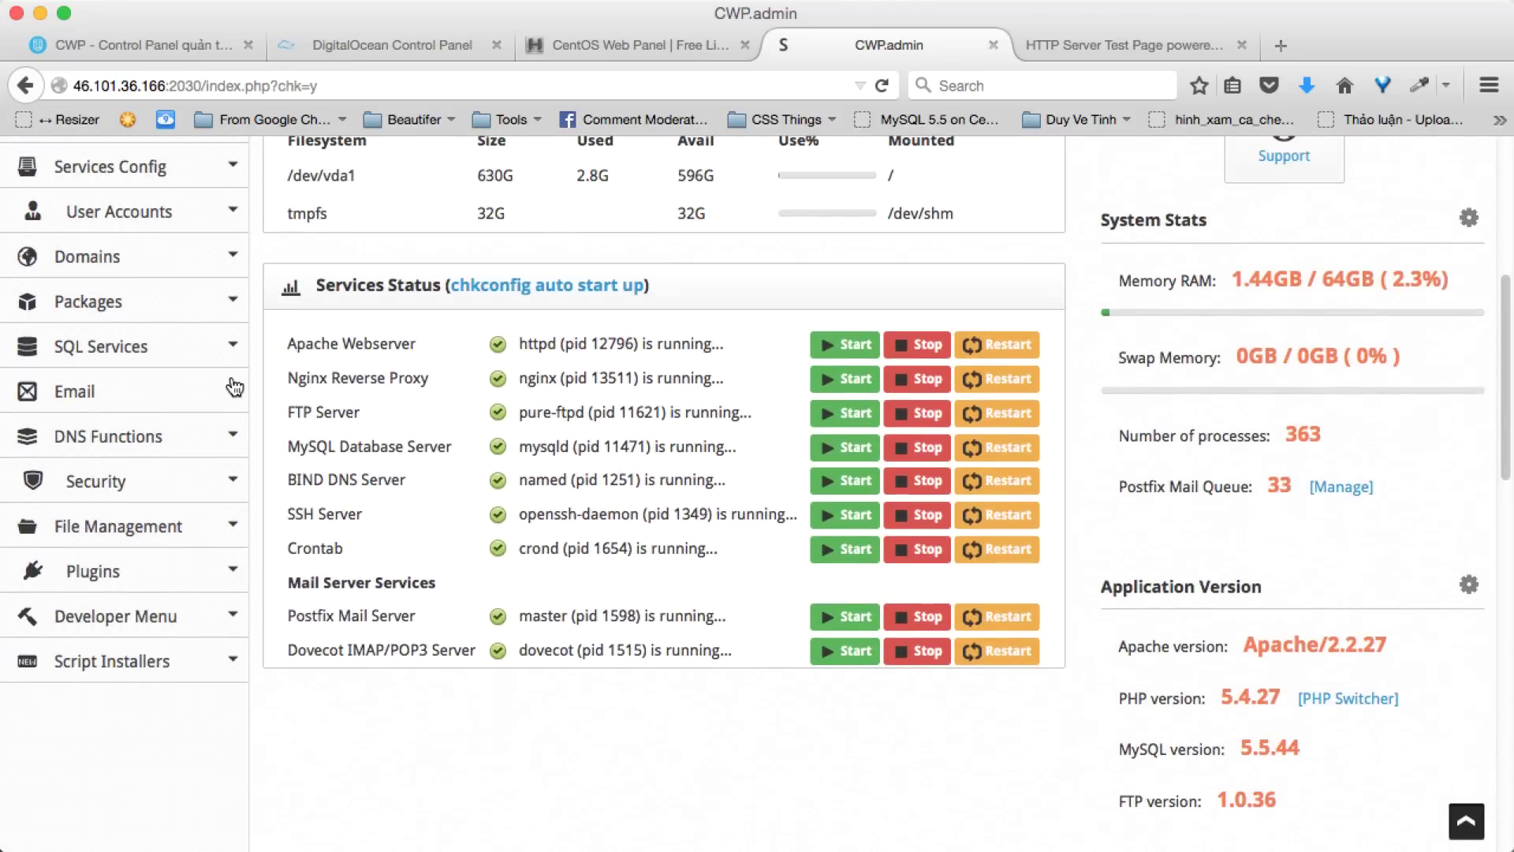
left_click(237, 483)
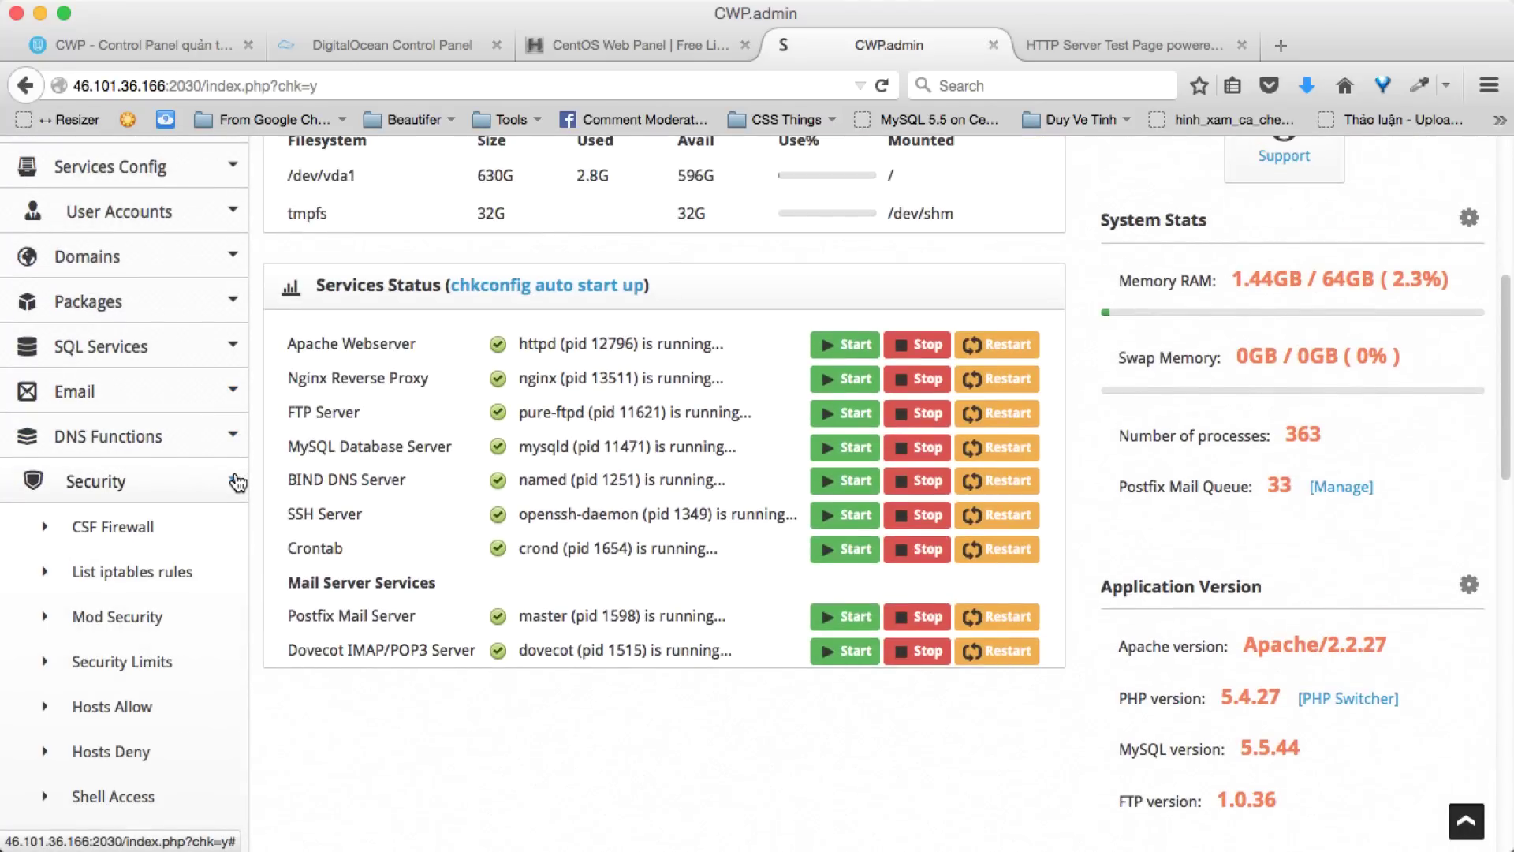
left_click(224, 401)
left_click(237, 345)
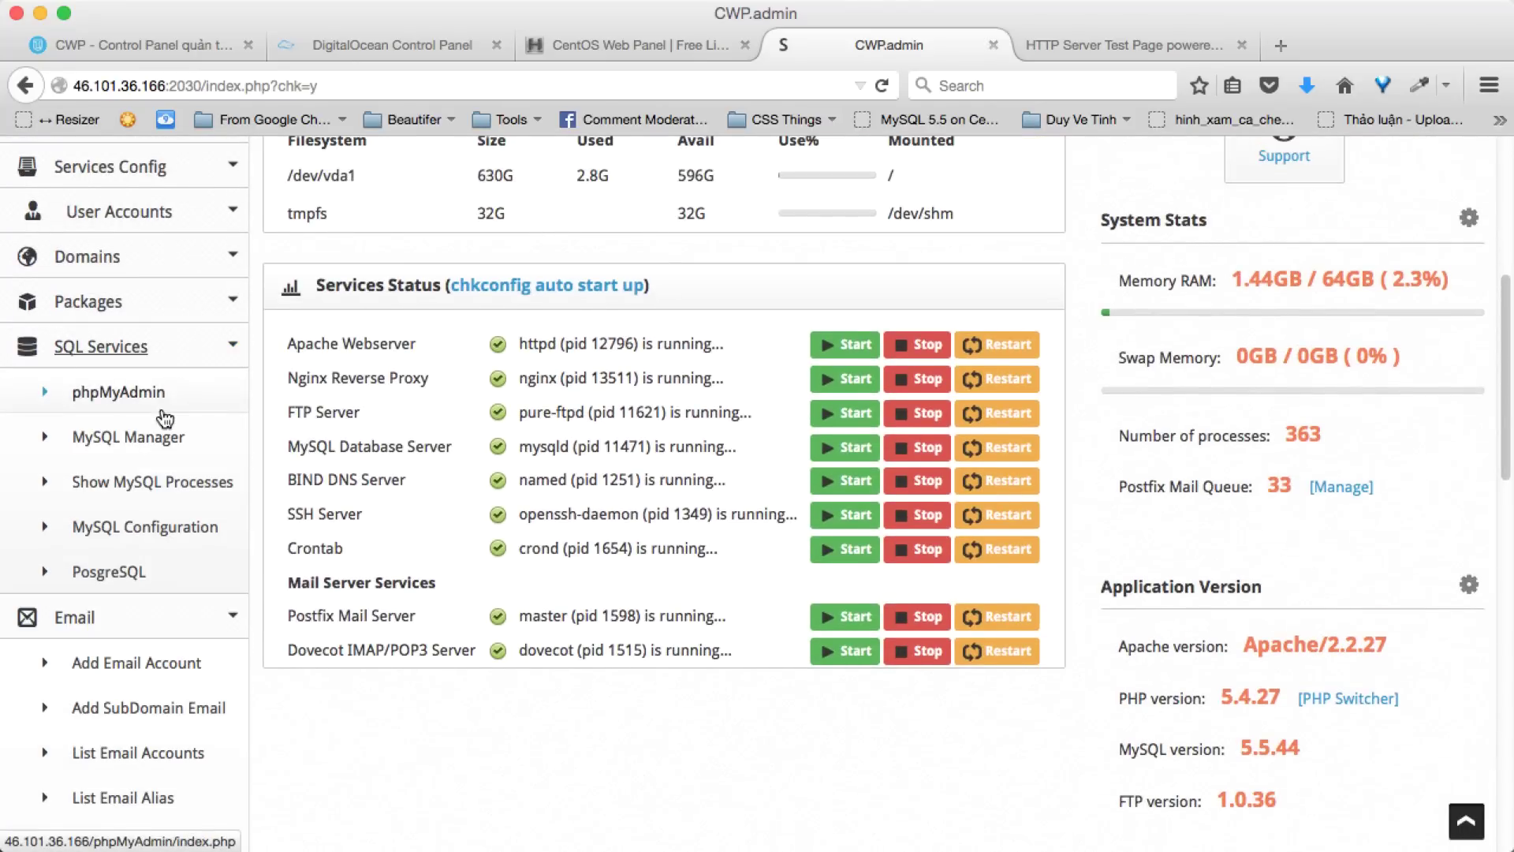
- Expand the Server Settings, Apache Settings and PHP Settings groups
scroll(165, 418, "up", 5)
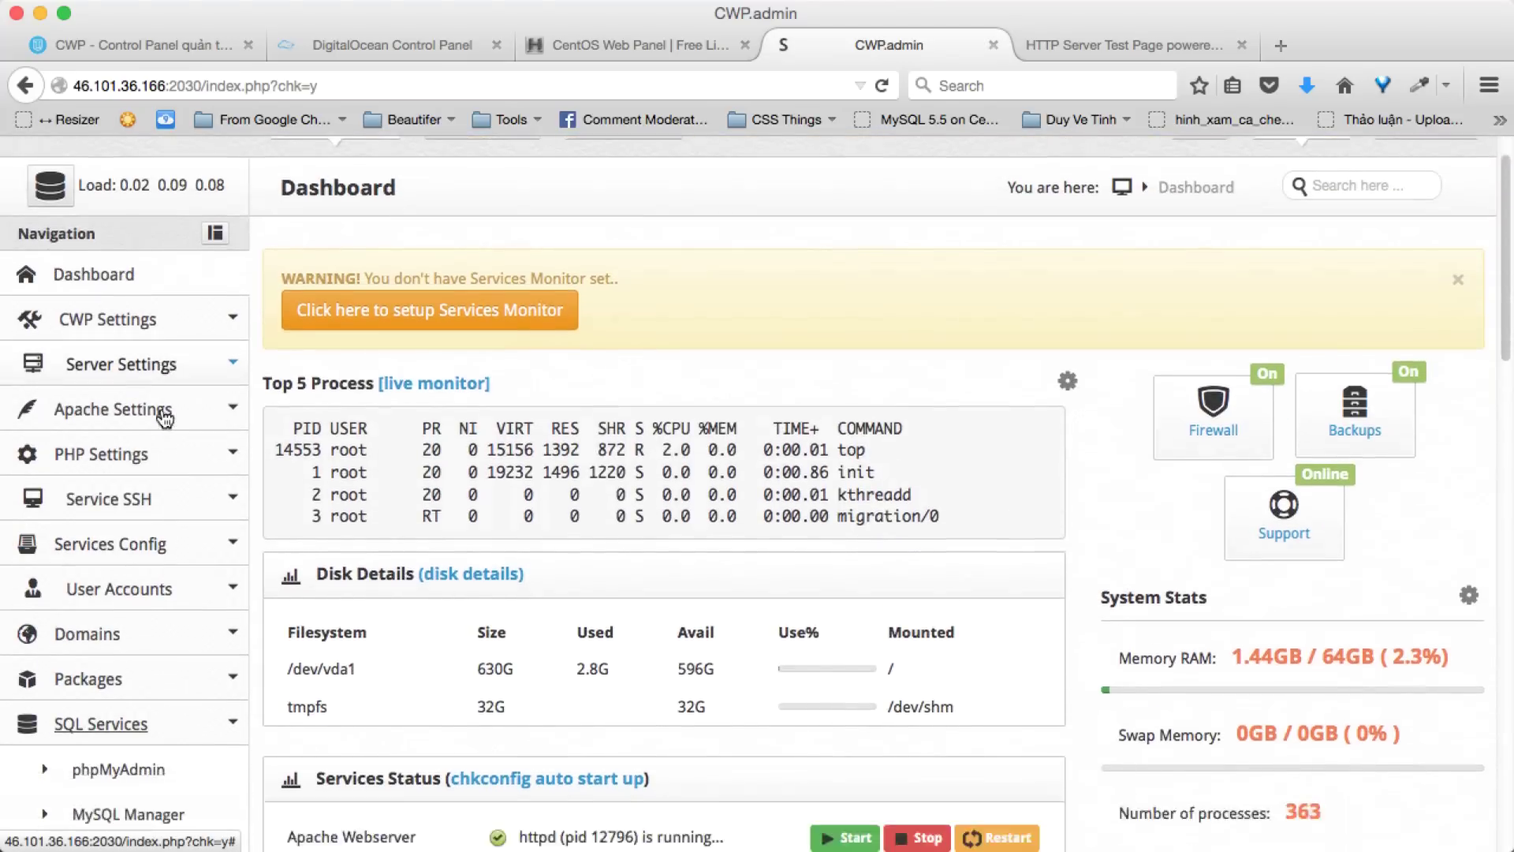
scroll(165, 418, "down", 15)
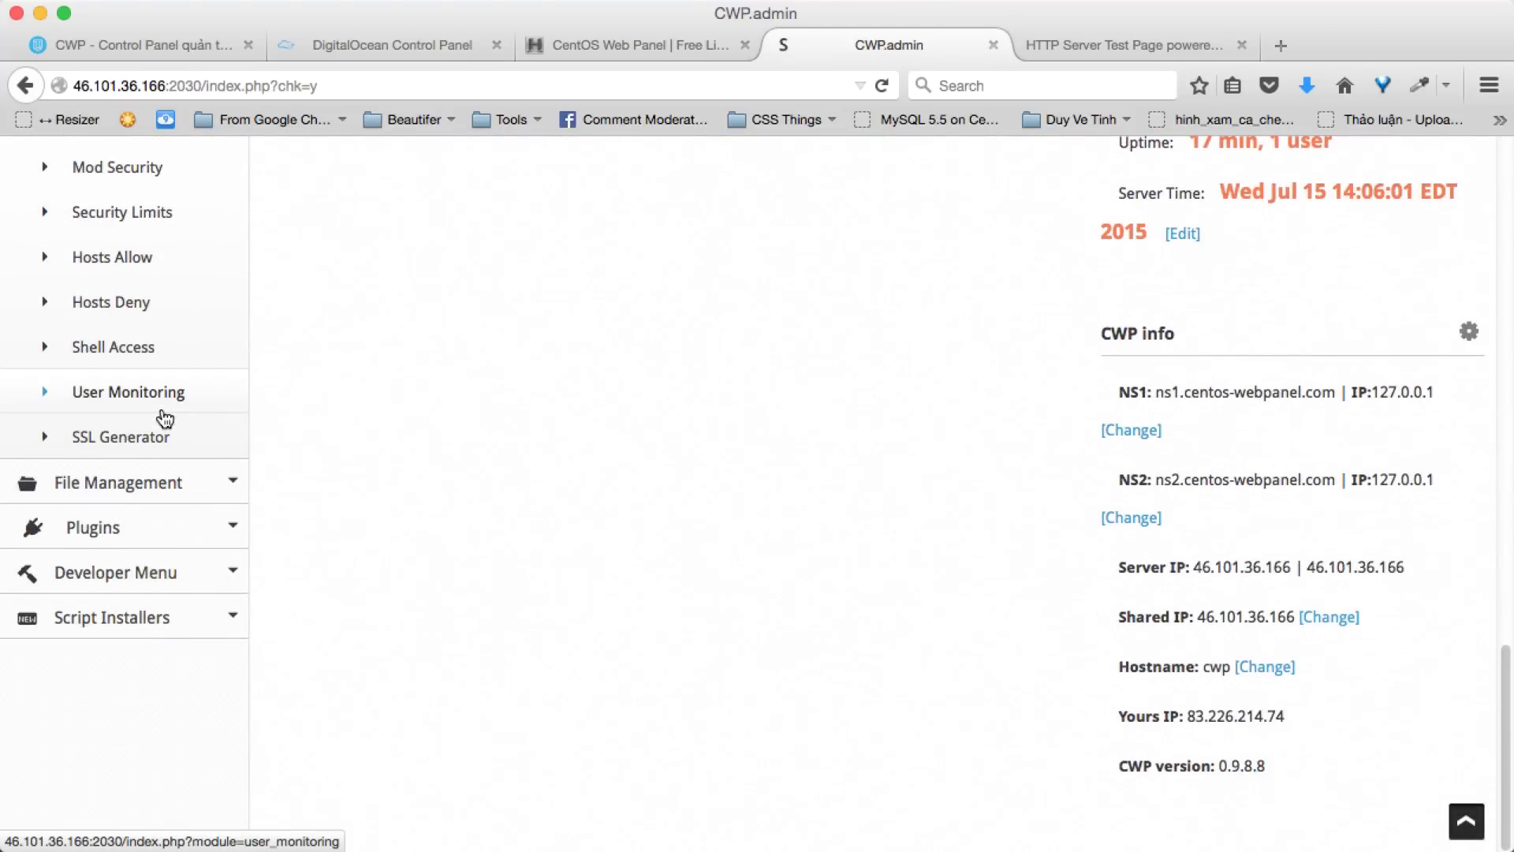
scroll(165, 418, "up", 15)
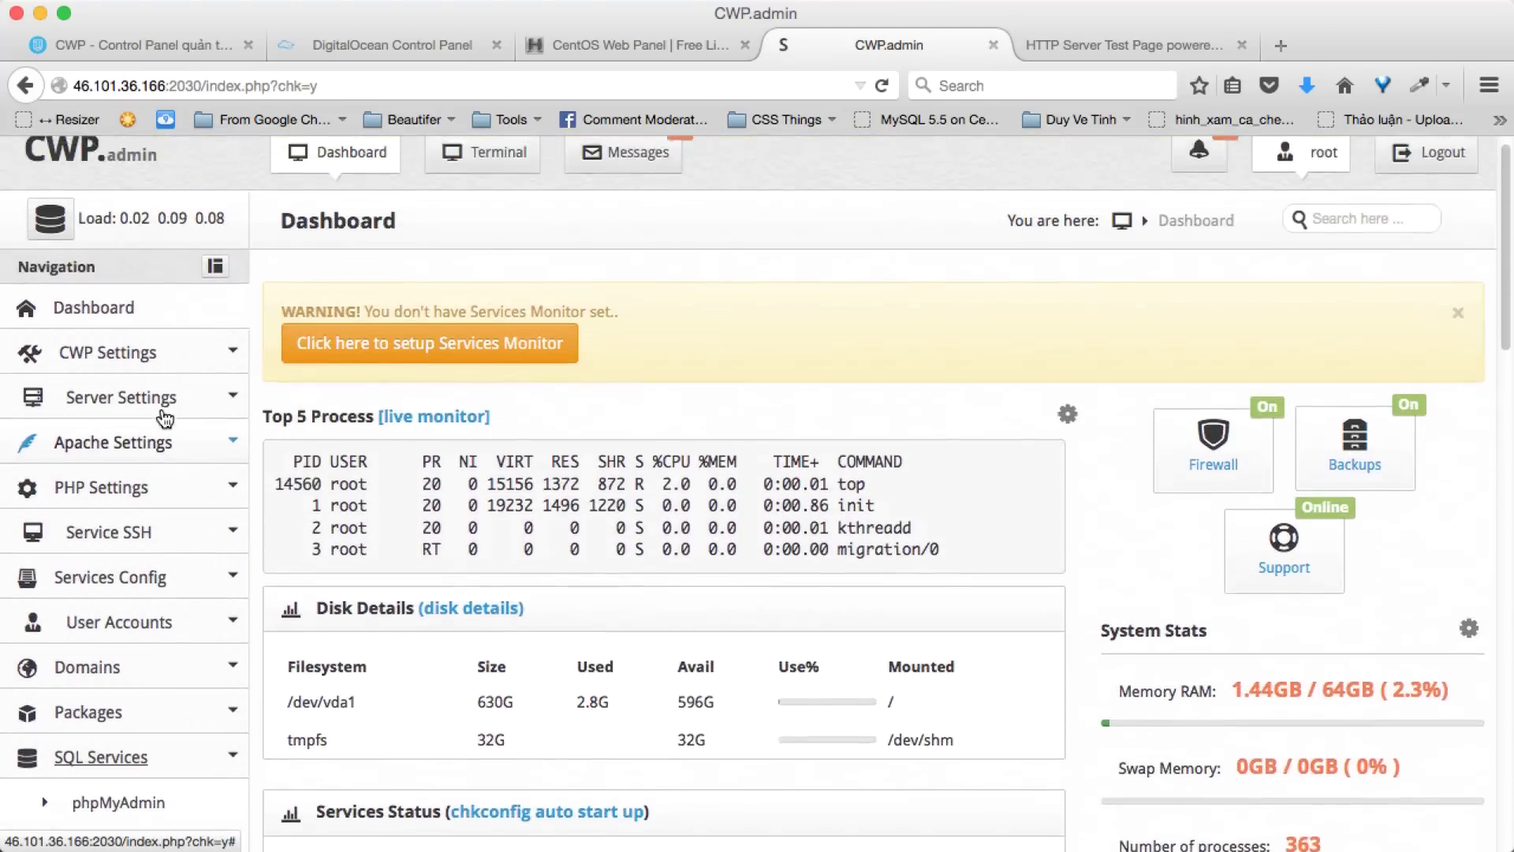
left_click(211, 400)
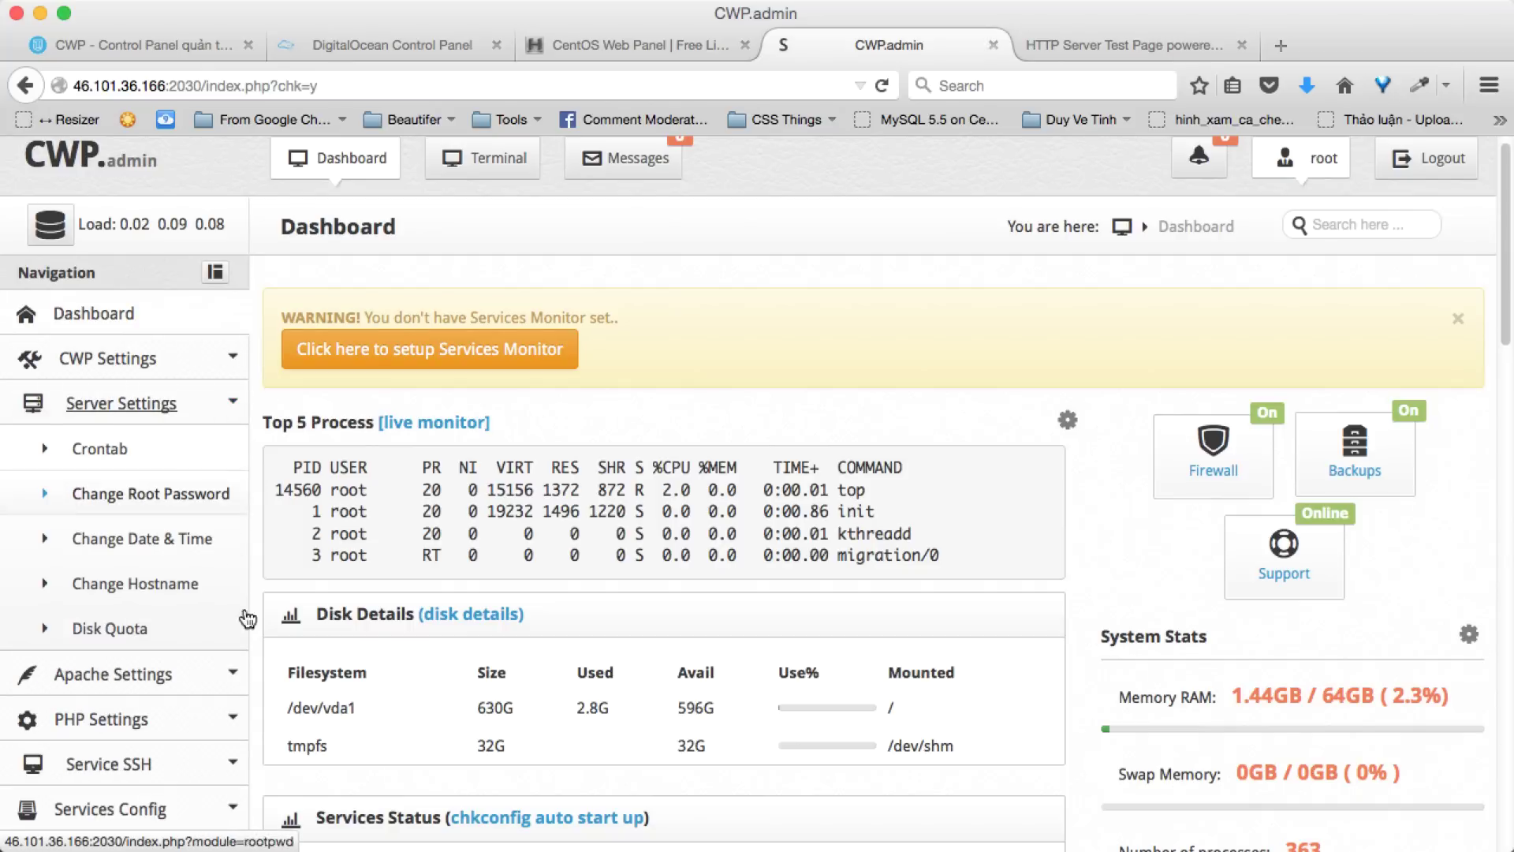
left_click(118, 673)
scroll(188, 653, "down", 6)
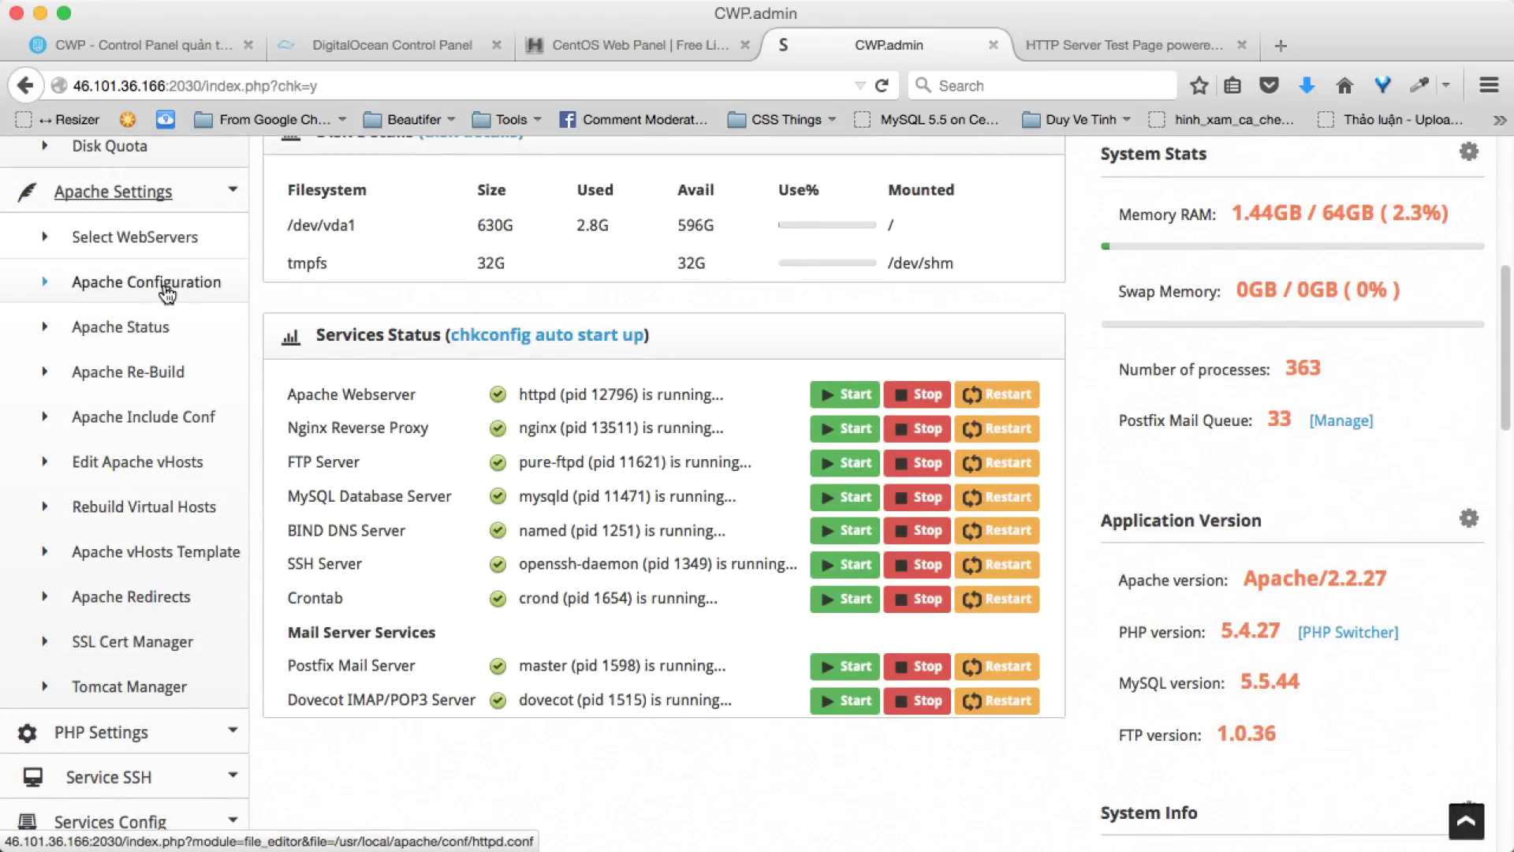
scroll(147, 292, "down", 3)
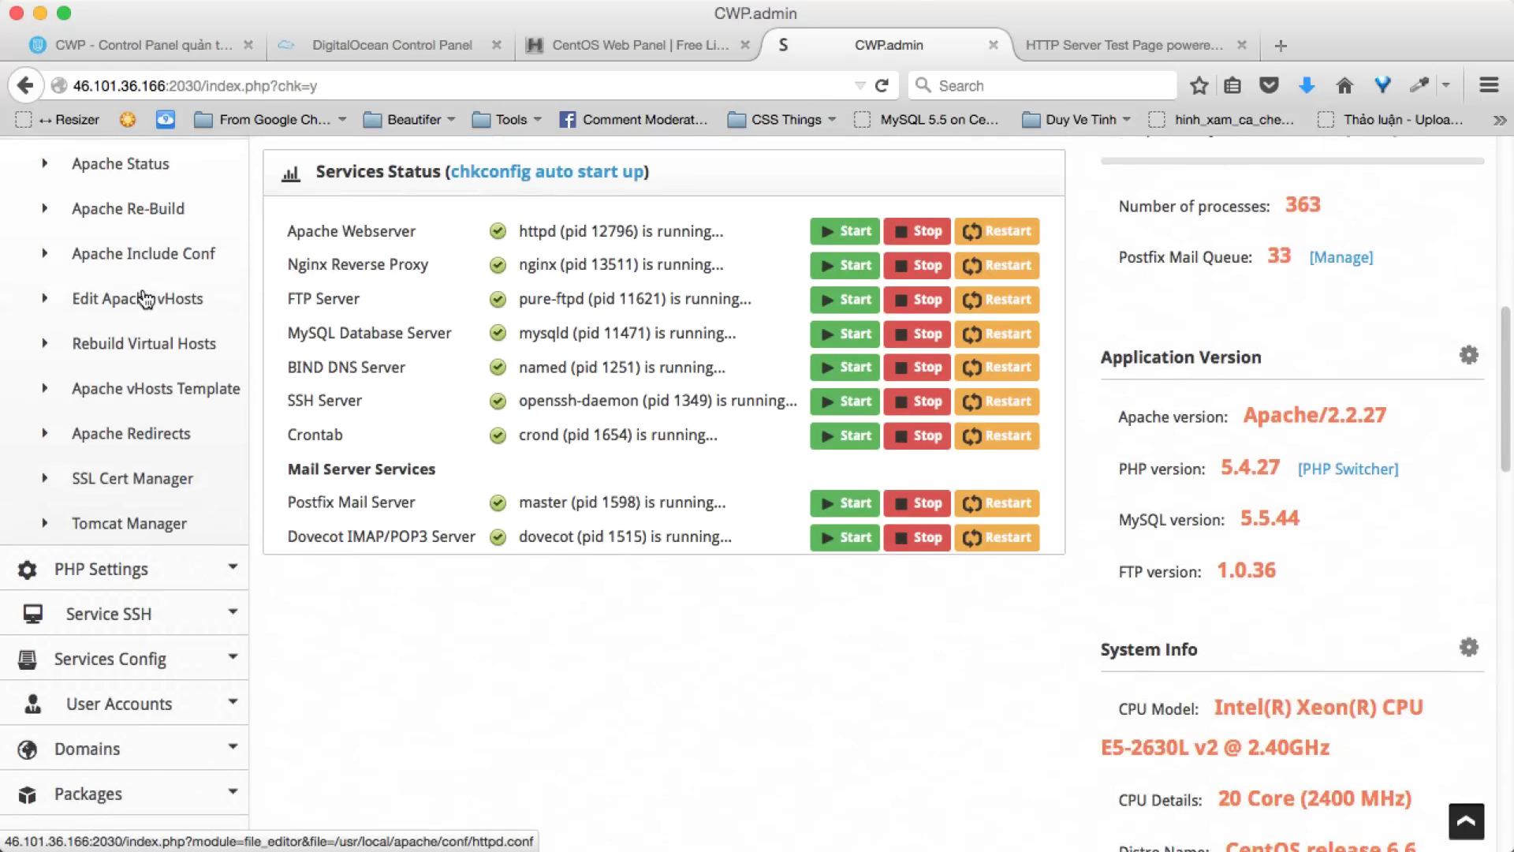
left_click(140, 563)
scroll(143, 469, "down", 4)
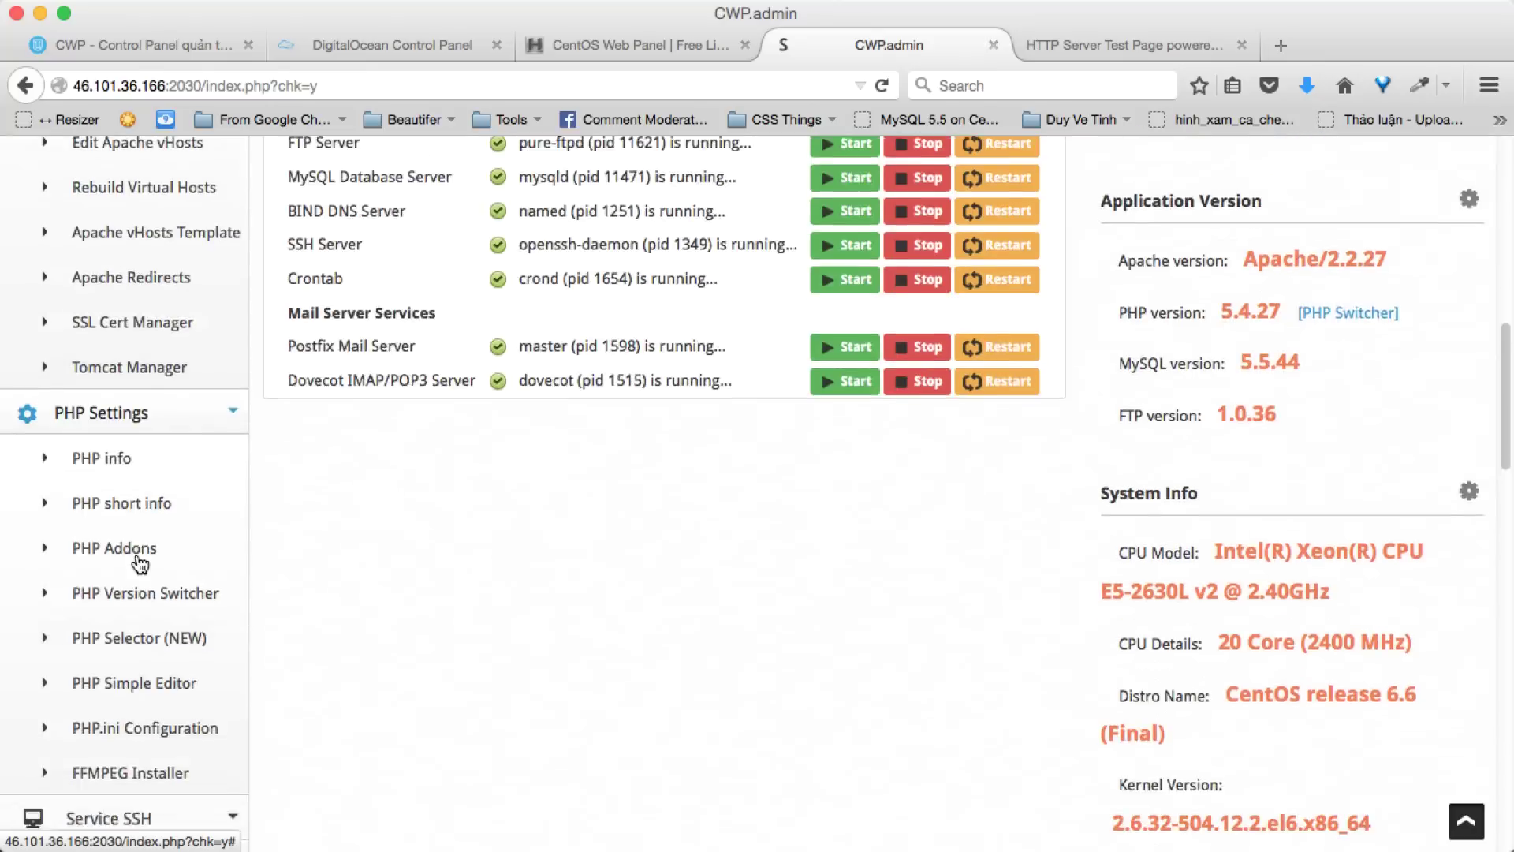